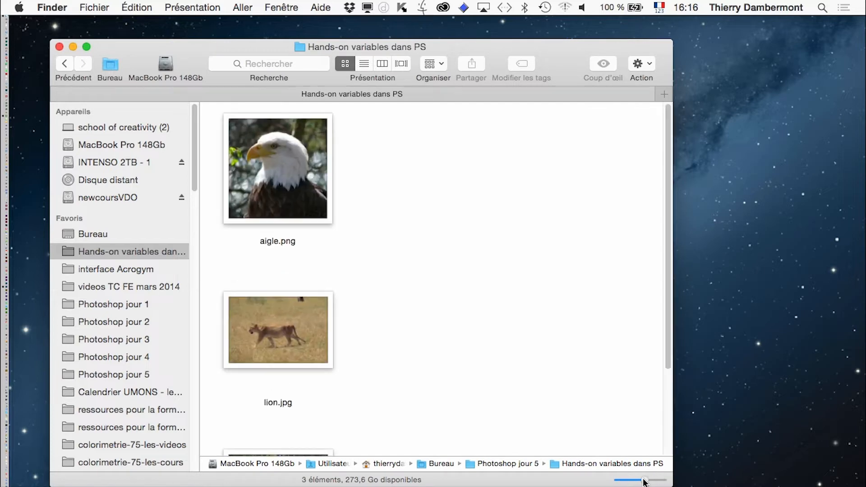
# Step: Arrange the rhino.jpg, aigle.png and lion.jpg thumbnails so that all three fit within the visible folder window
pyautogui.moveTo(271, 439); pyautogui.dragTo(463, 178)
pyautogui.moveTo(268, 168); pyautogui.dragTo(295, 193)
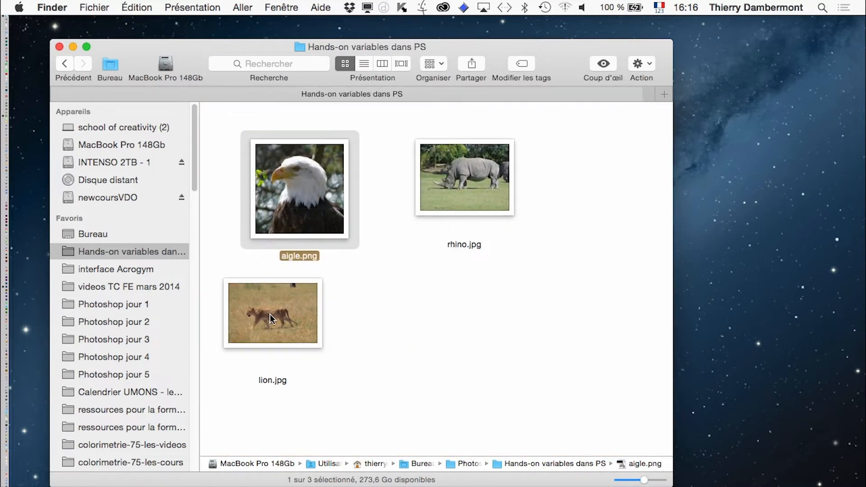
pyautogui.moveTo(269, 314); pyautogui.dragTo(378, 324)
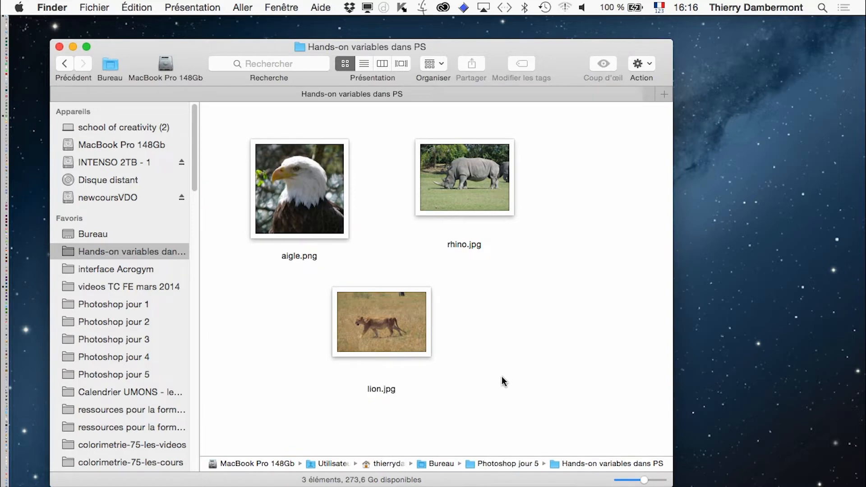
# Step: Create a folder named "animaux HD" and move aigle.png, rhino.jpg and lion.jpg into it
pyautogui.rightClick(516, 296)
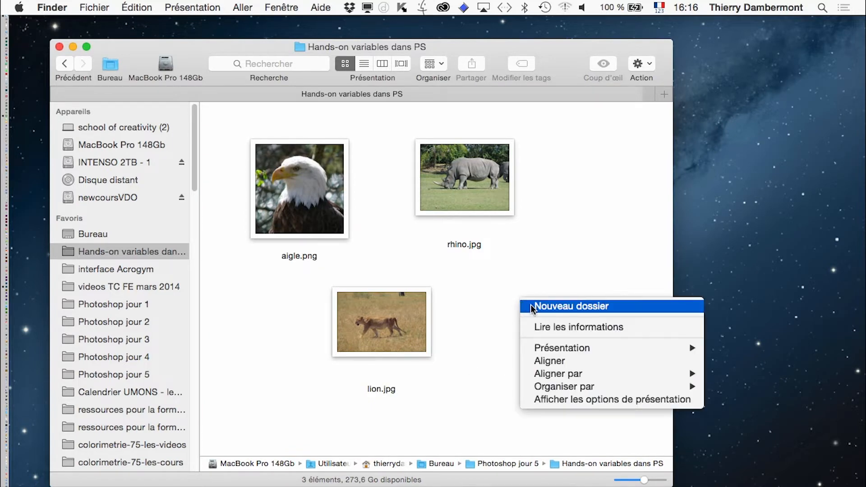
pyautogui.click(530, 305)
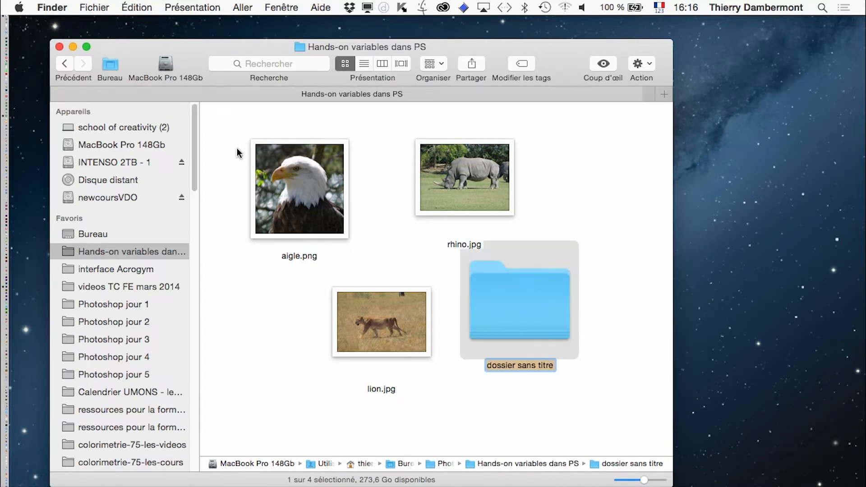
pyautogui.moveTo(236, 149); pyautogui.dragTo(439, 360)
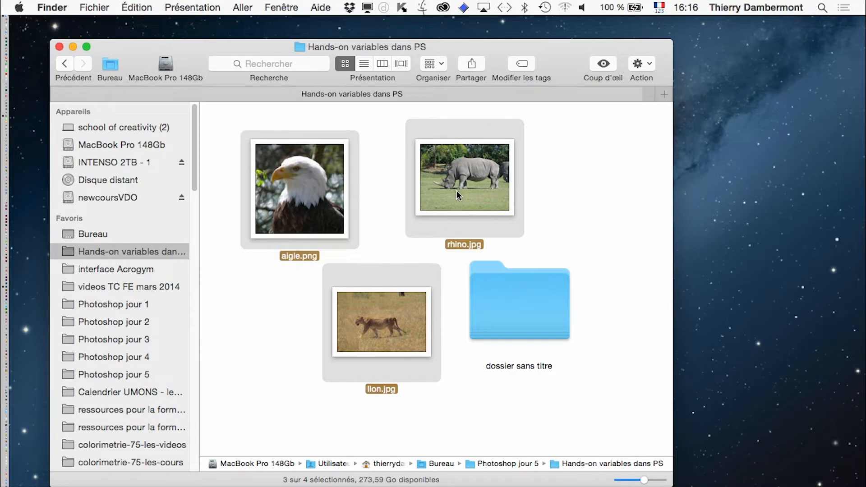
pyautogui.moveTo(456, 191); pyautogui.dragTo(322, 176)
pyautogui.click(310, 236)
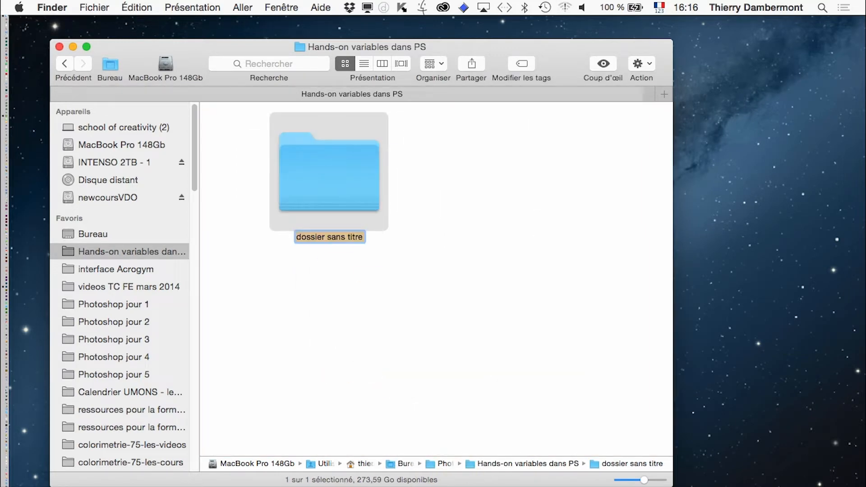
pyautogui.write('animaux HD')
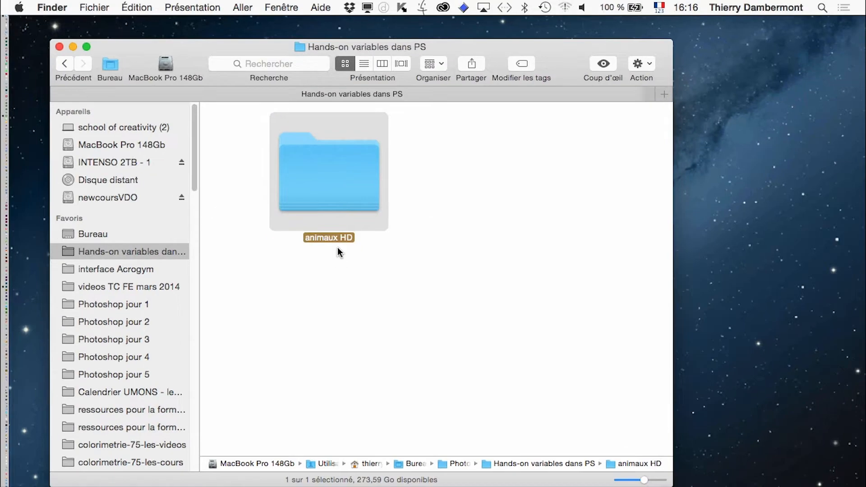
pyautogui.click(453, 170)
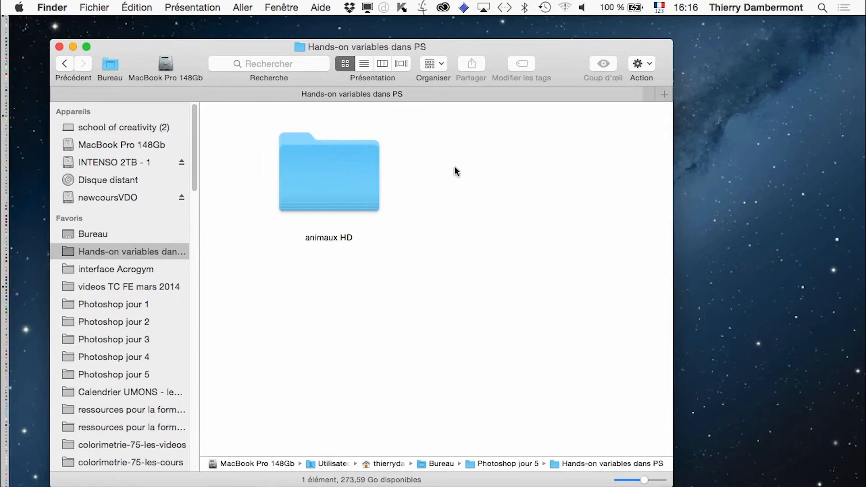
# Step: Create a second folder named "animaux LD" beside the animaux HD folder
pyautogui.rightClick(523, 193)
pyautogui.press('Escape')
pyautogui.rightClick(518, 199)
pyautogui.click(523, 186)
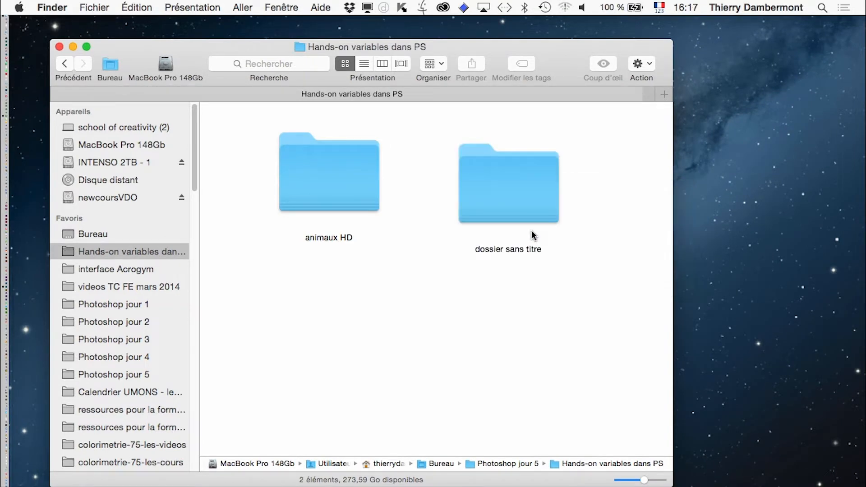
pyautogui.write('ani')
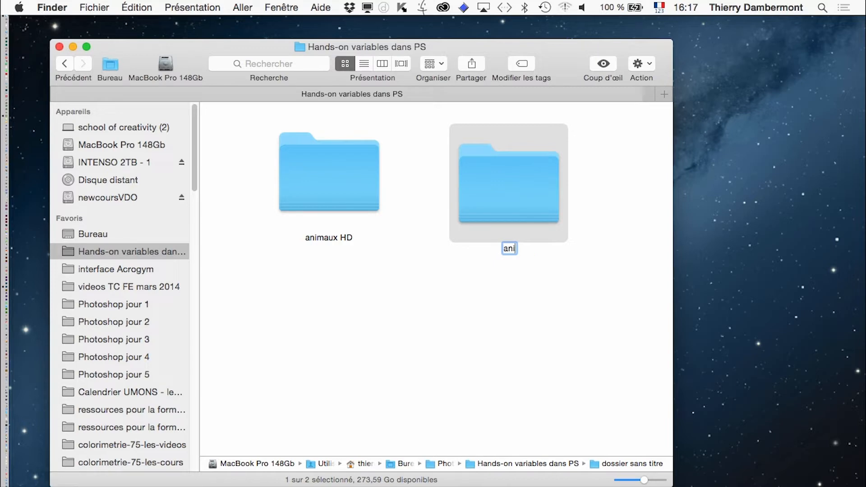
pyautogui.write('maux LD')
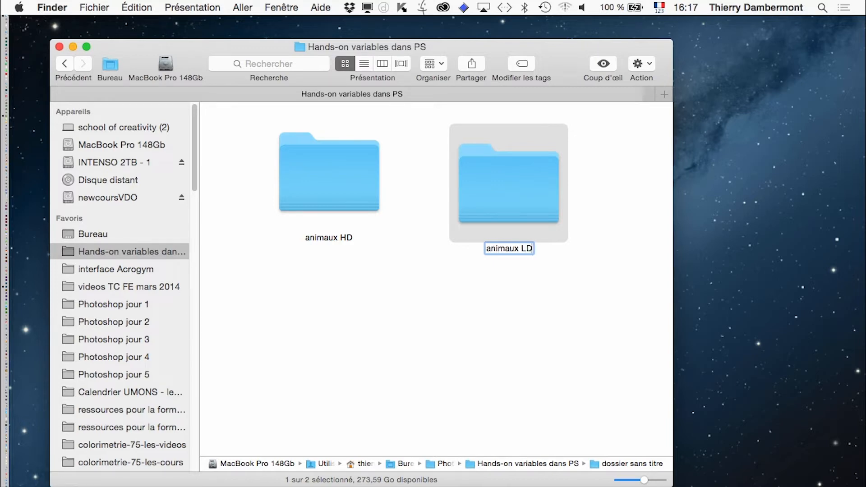
pyautogui.press('Return')
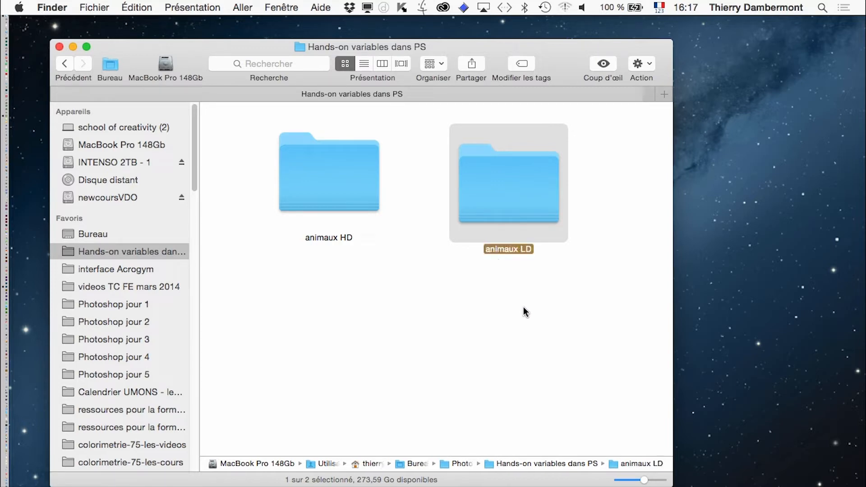
# Step: Look inside the animaux LD folder and the animaux HD folder, returning to the parent folder
pyautogui.doubleClick(520, 191)
pyautogui.click(65, 63)
pyautogui.doubleClick(304, 180)
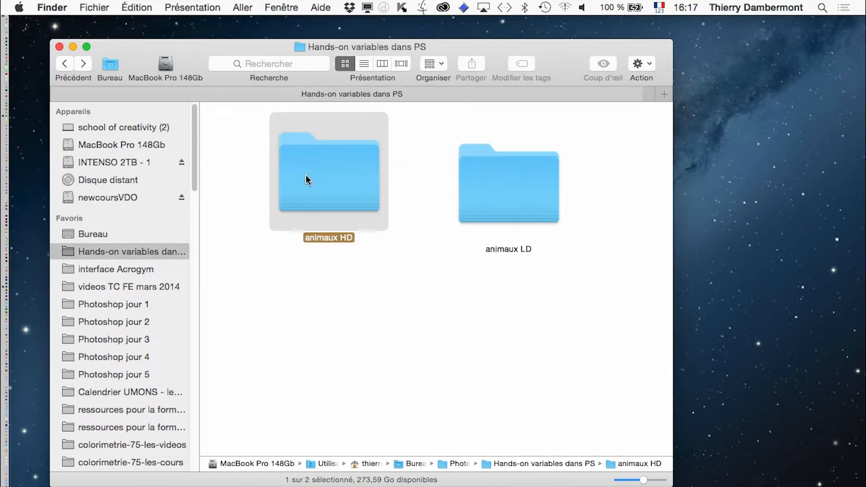
pyautogui.click(65, 65)
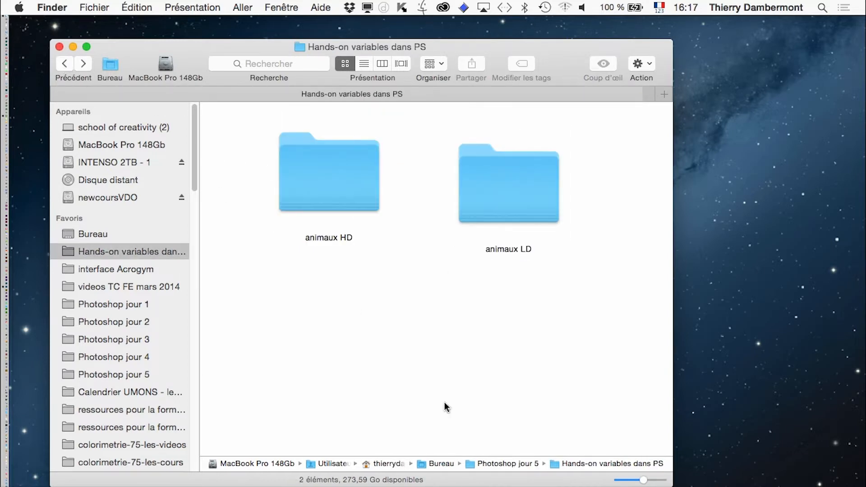
# Step: Switch to Photoshop and open the Image Processor script (Processeur d'images)
pyautogui.press('super+Tab')
pyautogui.press('super+Tab')
pyautogui.press('super+Tab')
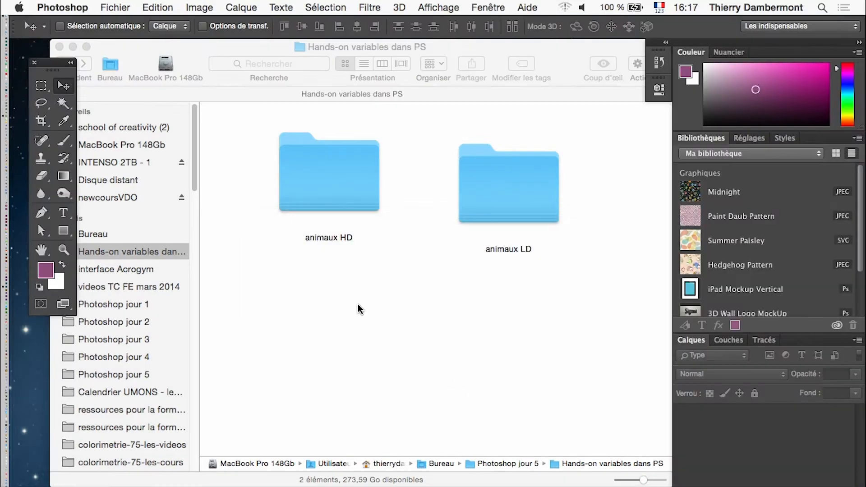
pyautogui.click(115, 7)
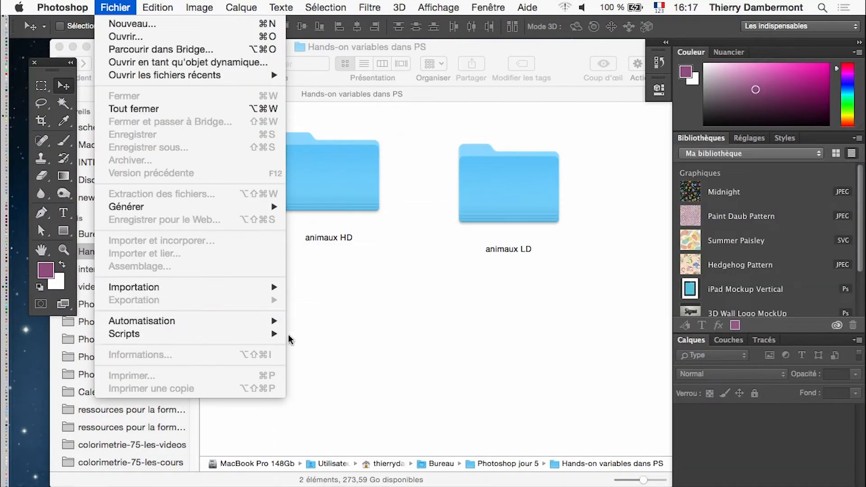
pyautogui.moveTo(229, 339)
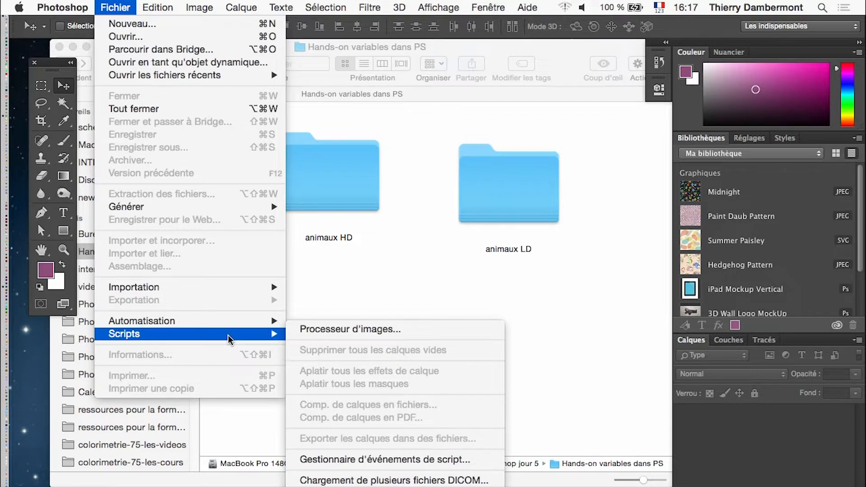
pyautogui.click(337, 330)
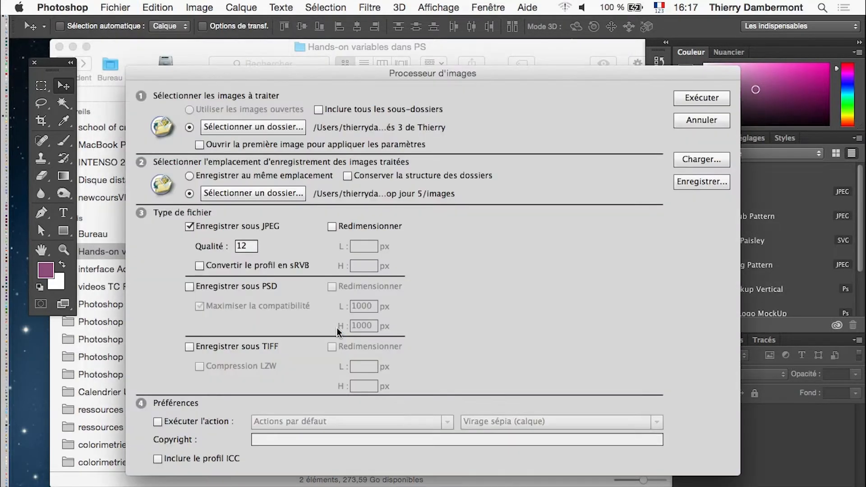
# Step: Set the animaux HD folder inside Hands-on variables dans PS as the source of the images to process
pyautogui.click(266, 128)
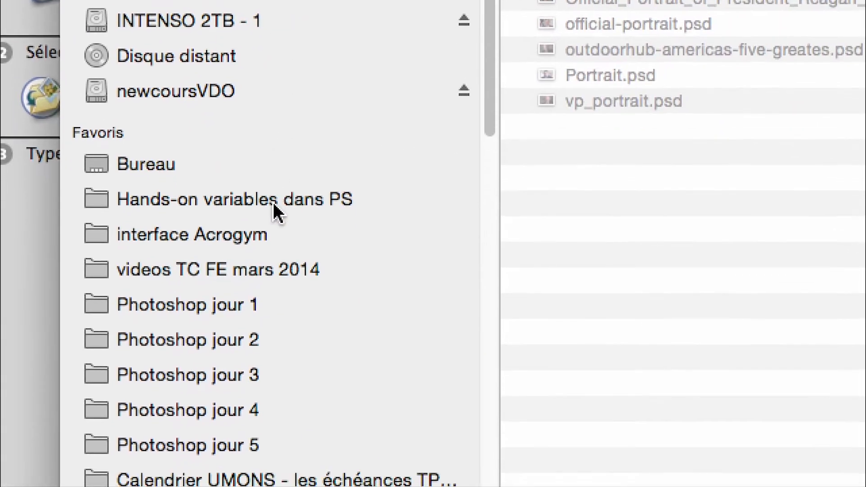
pyautogui.click(275, 208)
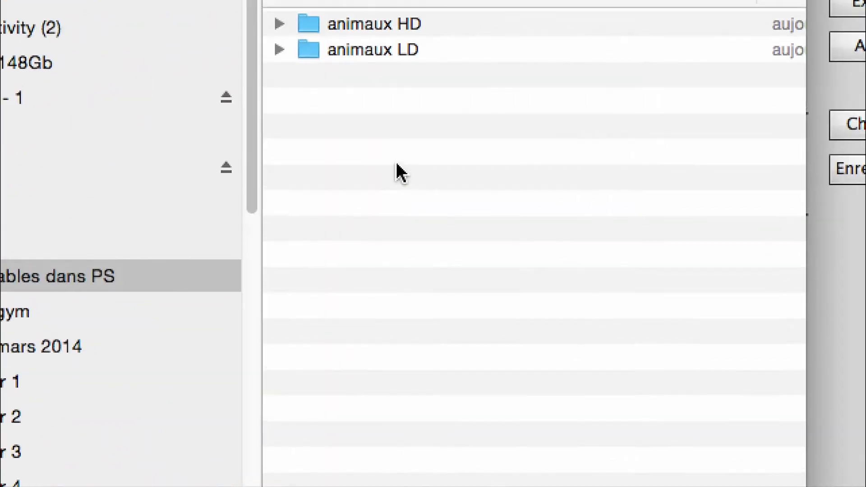
pyautogui.click(622, 0)
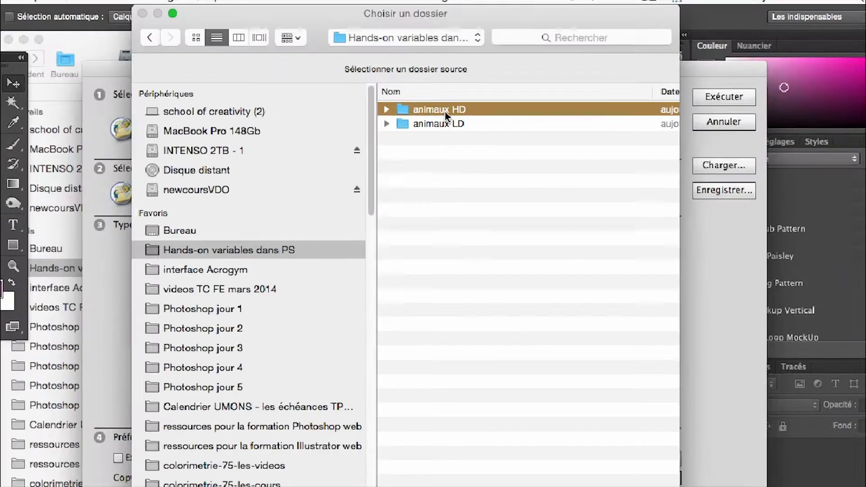
pyautogui.press('Return')
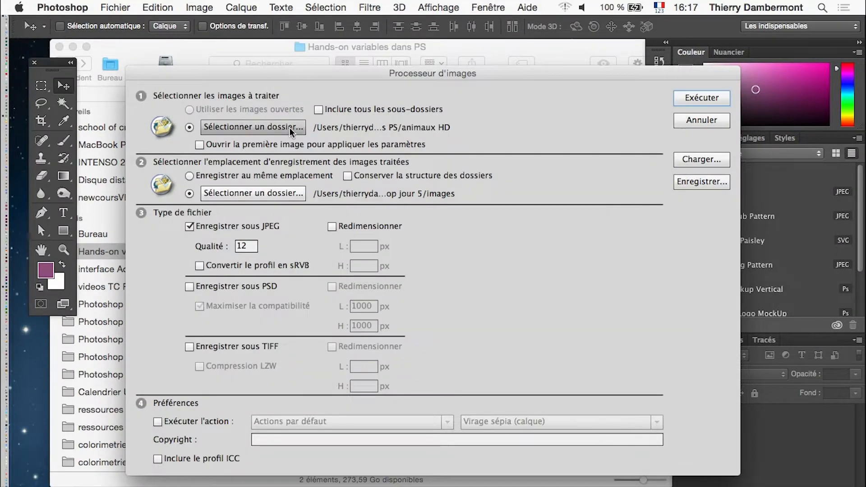
# Step: Set the animaux LD folder inside Hands-on variables dans PS as the destination for the processed images
pyautogui.click(251, 193)
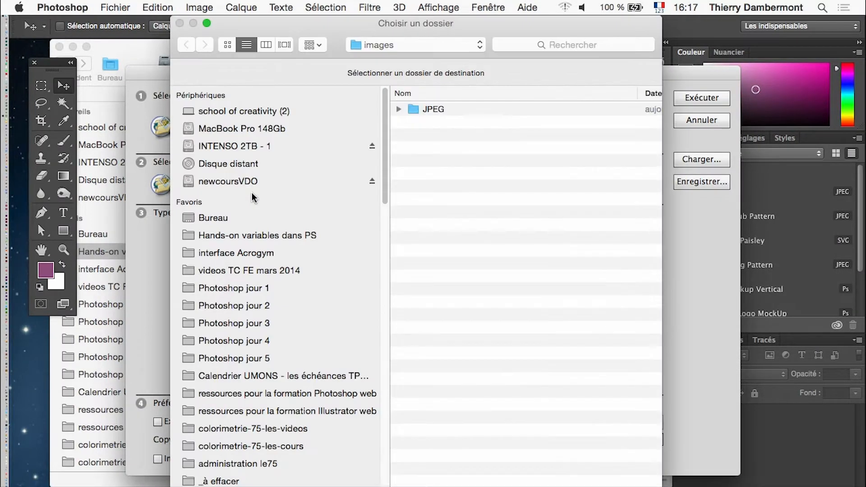
pyautogui.click(243, 236)
pyautogui.click(456, 125)
pyautogui.press('Return')
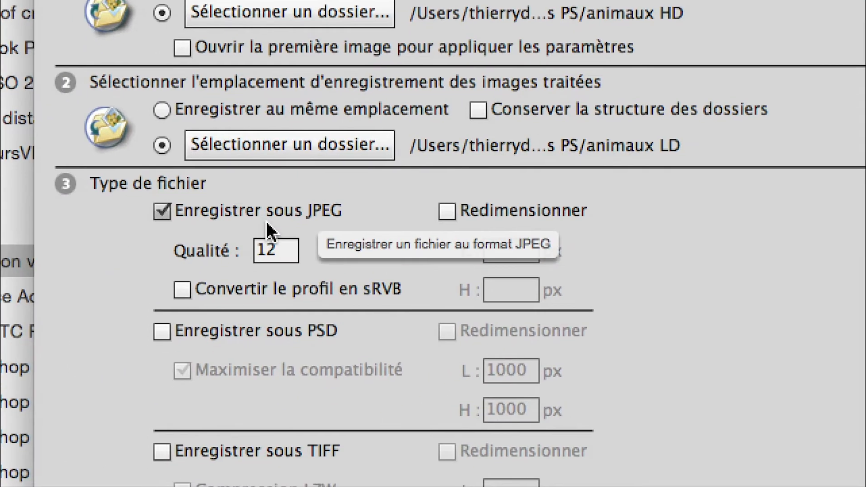
# Step: Enable resizing for the JPEG output with a width of 200 px and a height of 200 px
pyautogui.click(446, 210)
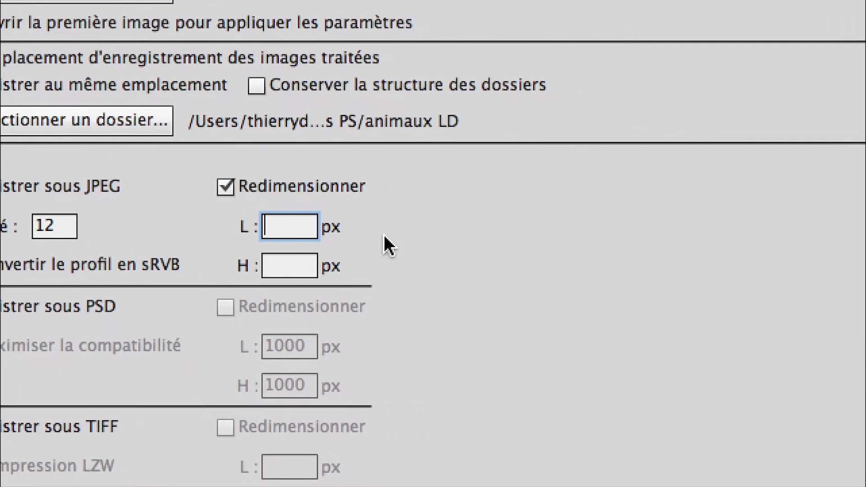
pyautogui.write('200')
pyautogui.press('Tab')
pyautogui.write('200')
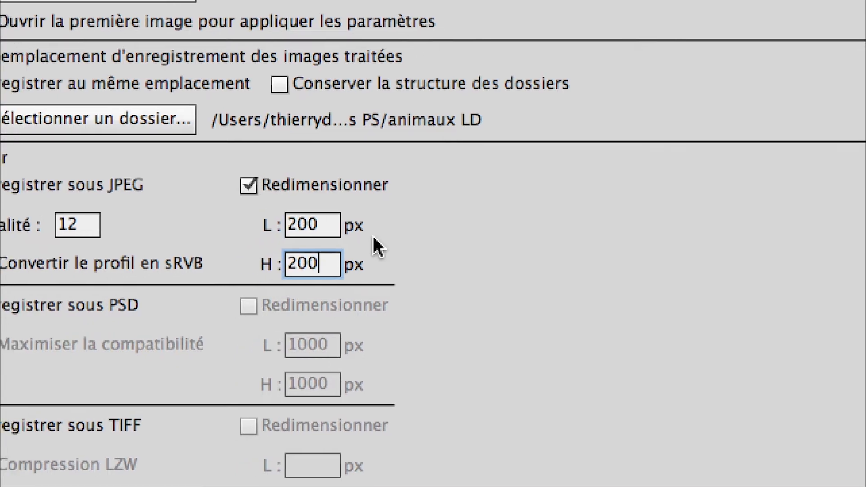
pyautogui.moveTo(320, 225); pyautogui.dragTo(274, 232)
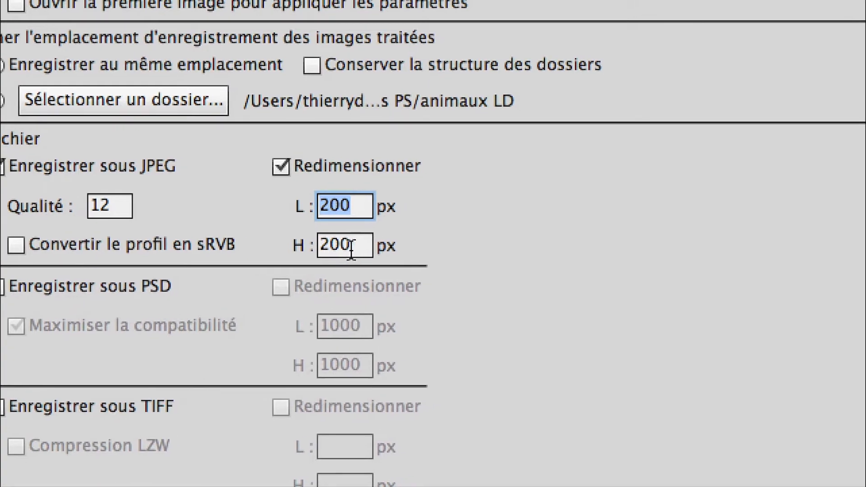
pyautogui.moveTo(352, 248); pyautogui.dragTo(305, 242)
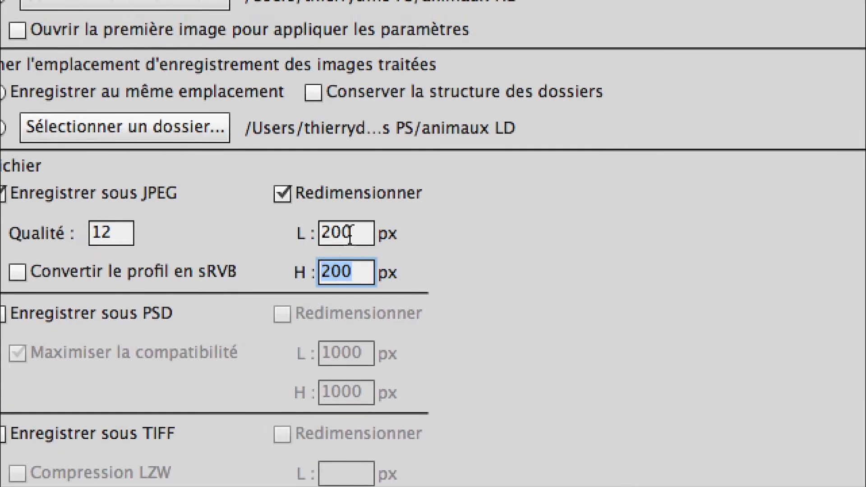
pyautogui.moveTo(349, 207); pyautogui.dragTo(300, 205)
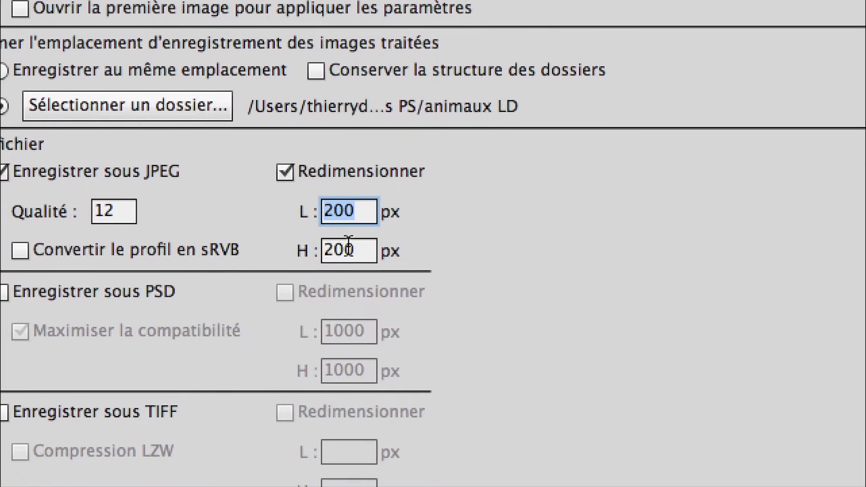
pyautogui.moveTo(349, 244); pyautogui.dragTo(300, 246)
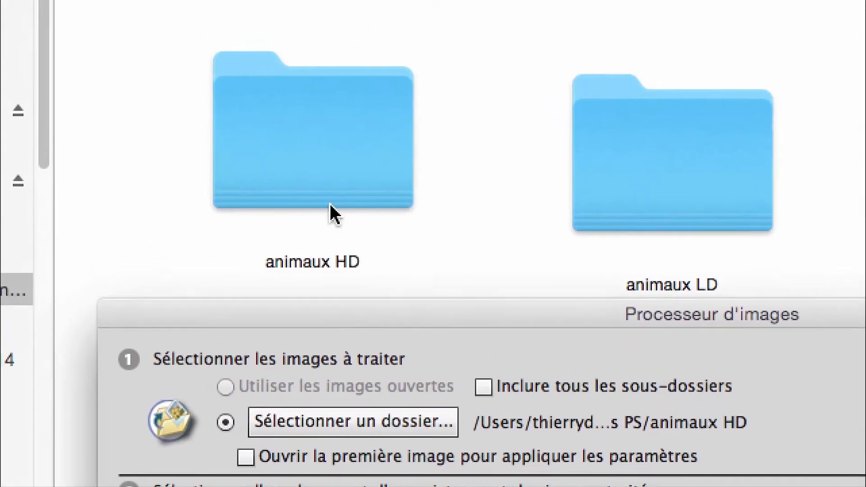
# Step: Switch to Finder to examine the contents of animaux HD and animaux LD, and return to the Image Processor dialog
pyautogui.click(292, 129)
pyautogui.doubleClick(293, 129)
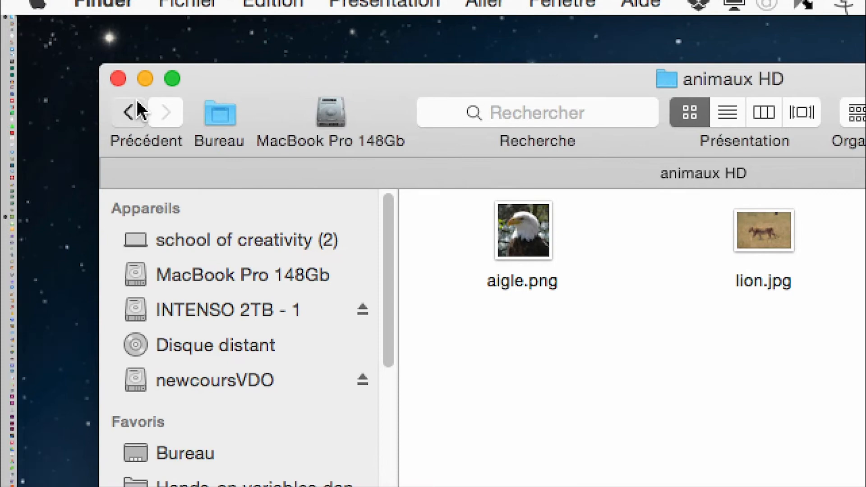
pyautogui.click(136, 110)
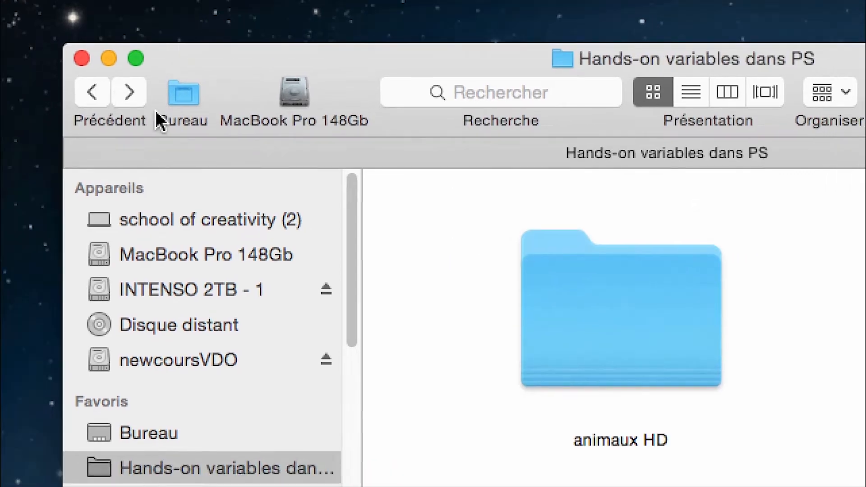
pyautogui.click(436, 203)
pyautogui.doubleClick(437, 202)
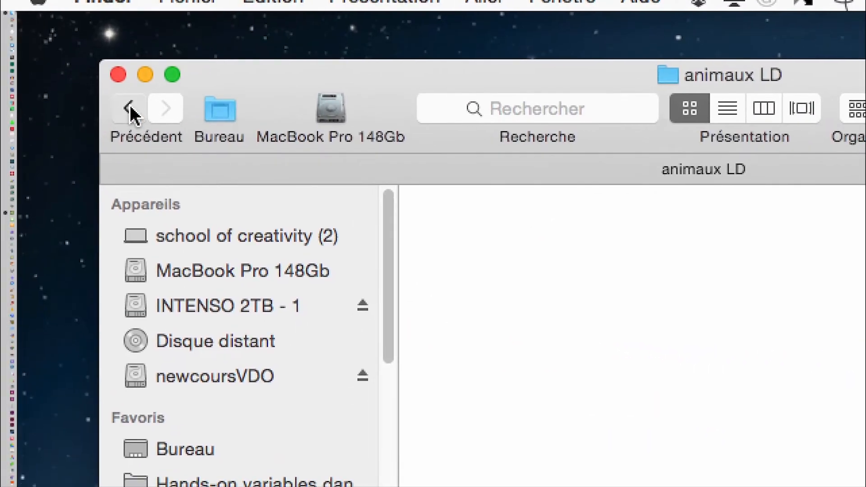
pyautogui.click(129, 110)
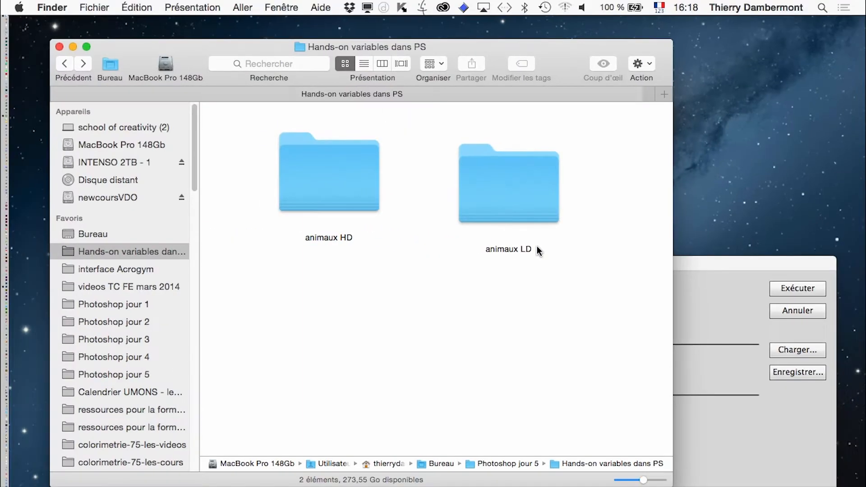
pyautogui.click(694, 278)
pyautogui.moveTo(668, 265); pyautogui.dragTo(539, 50)
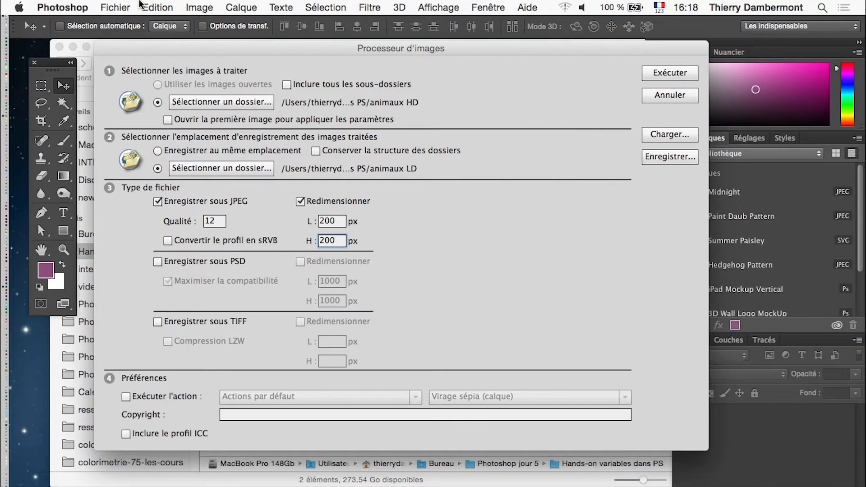
# Step: Run the Image Processor on the animaux HD images with the JPEG quality at 12
pyautogui.moveTo(398, 48); pyautogui.dragTo(402, 65)
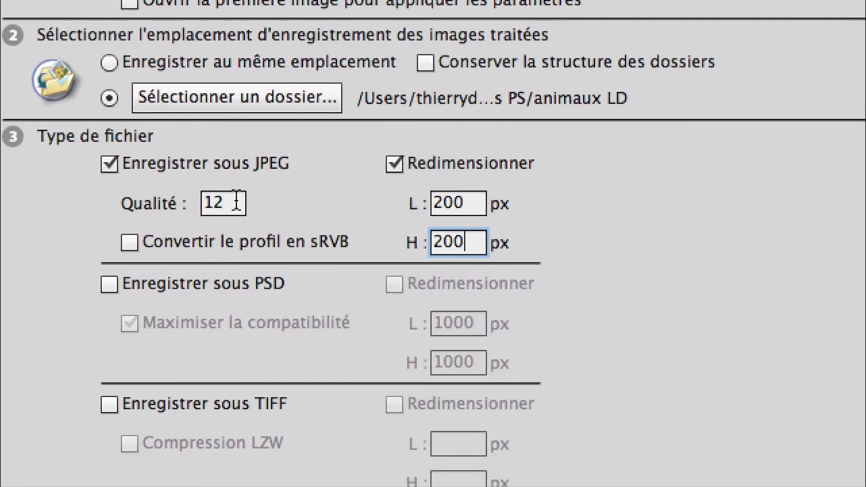
pyautogui.doubleClick(236, 201)
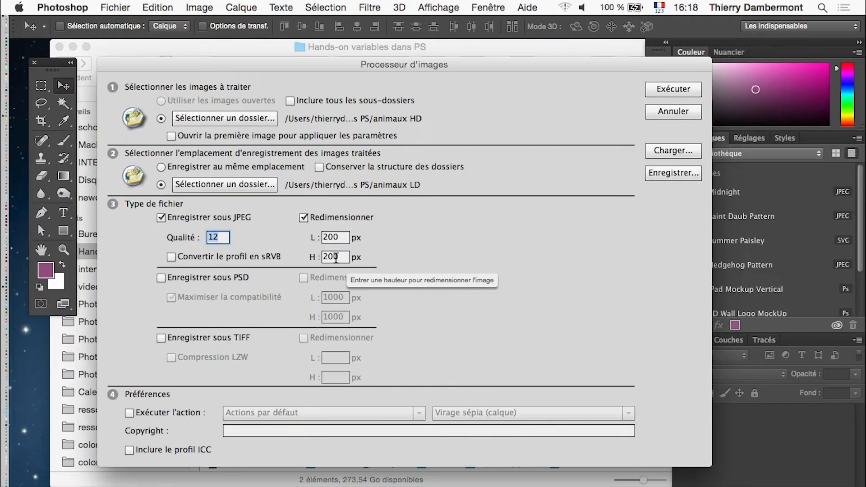
pyautogui.click(687, 93)
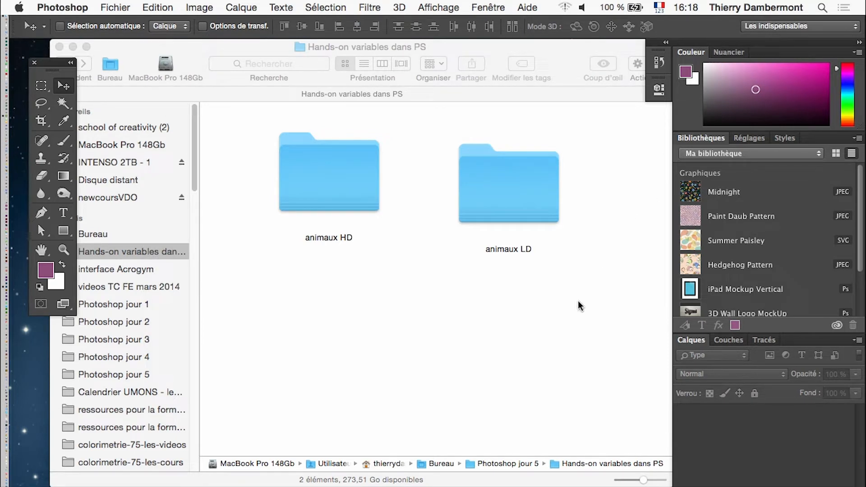
# Step: In Finder, go to the JPEG folder inside animaux LD and open aigle.jpg, lion.jpg and rhino.jpg in Photoshop
pyautogui.click(559, 317)
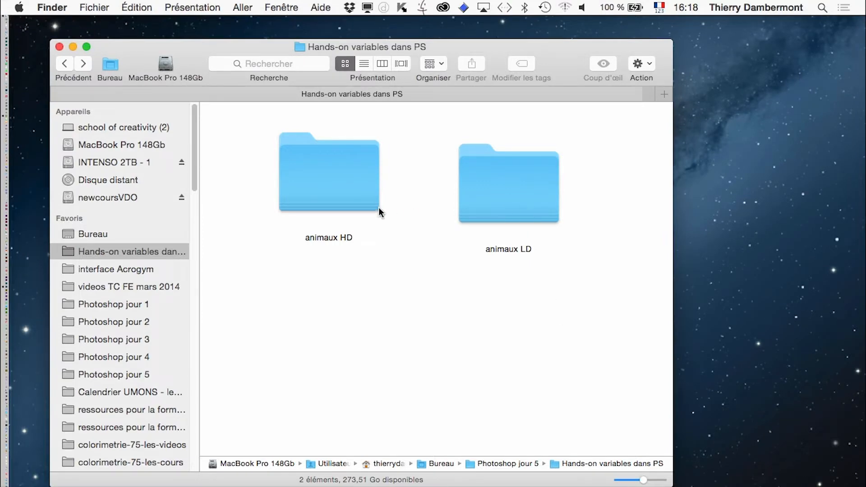
pyautogui.doubleClick(515, 201)
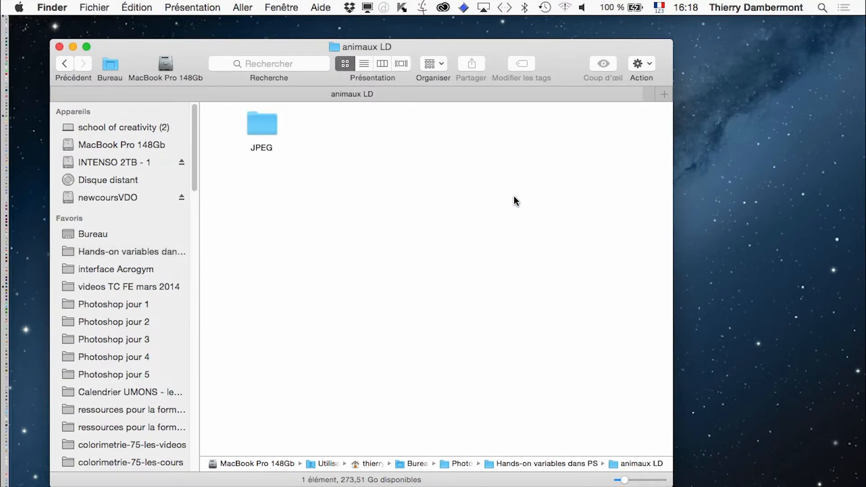
pyautogui.doubleClick(257, 123)
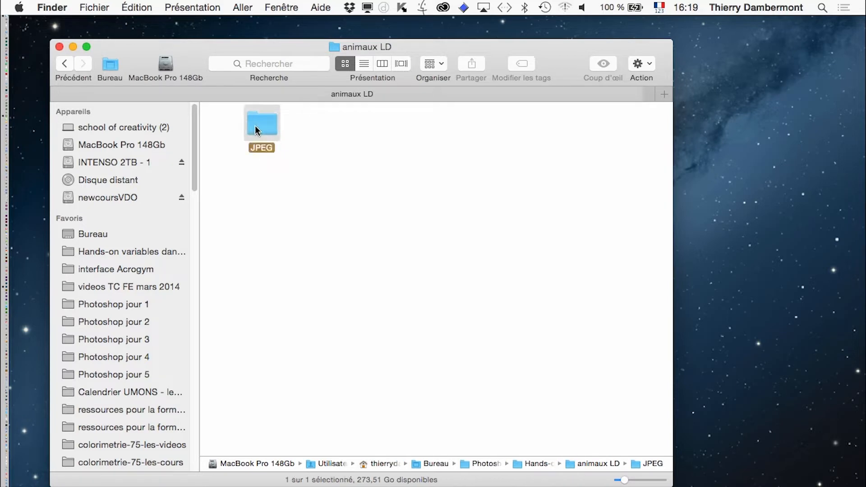
pyautogui.moveTo(533, 206); pyautogui.dragTo(200, 104)
pyautogui.doubleClick(260, 131)
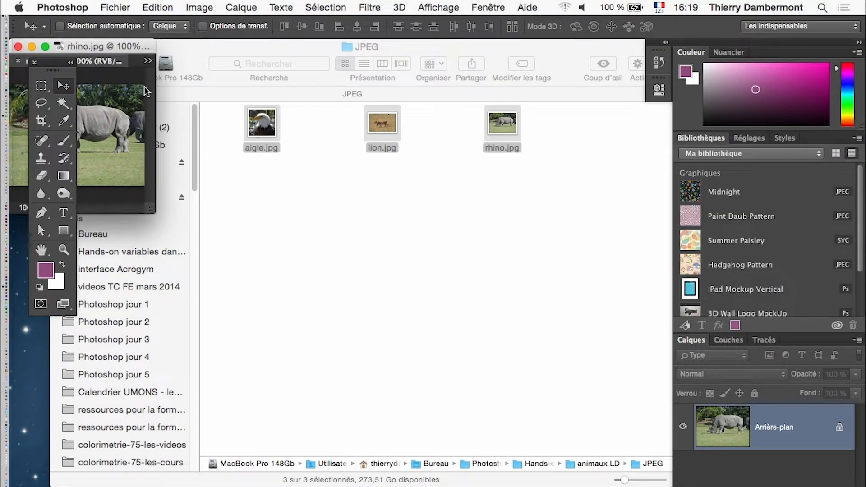
# Step: Separate the tabbed aigle.jpg, lion.jpg and rhino.jpg documents into floating windows and spread them out for side-by-side comparison
pyautogui.moveTo(119, 44); pyautogui.dragTo(352, 118)
pyautogui.moveTo(382, 282); pyautogui.dragTo(554, 400)
pyautogui.moveTo(471, 135); pyautogui.dragTo(554, 292)
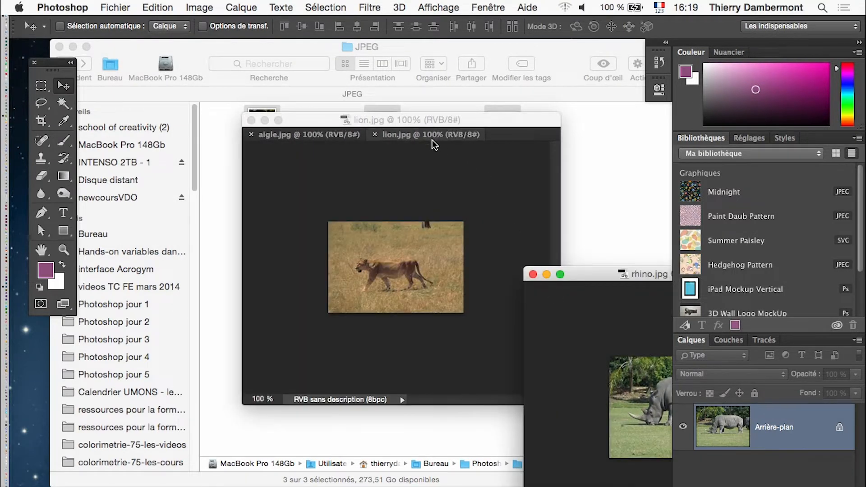
pyautogui.moveTo(429, 138); pyautogui.dragTo(249, 237)
pyautogui.moveTo(396, 131); pyautogui.dragTo(469, 80)
pyautogui.moveTo(423, 63); pyautogui.dragTo(392, 52)
pyautogui.moveTo(298, 244); pyautogui.dragTo(214, 221)
pyautogui.click(545, 379)
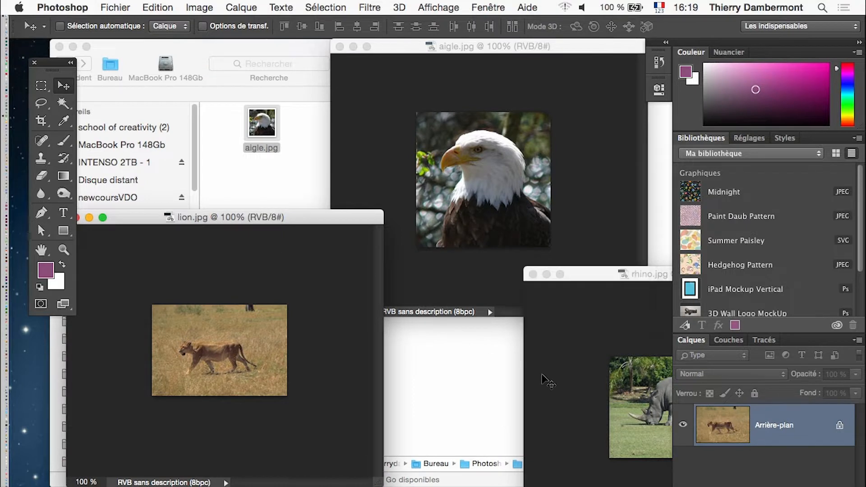
pyautogui.moveTo(642, 275); pyautogui.dragTo(523, 274)
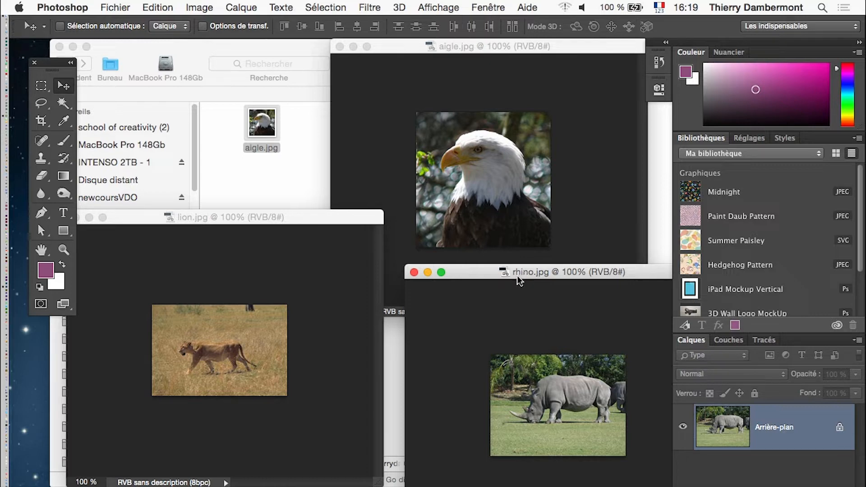
# Step: Close the rhino.jpg, lion.jpg and aigle.jpg images
pyautogui.click(425, 272)
pyautogui.moveTo(131, 223); pyautogui.dragTo(194, 231)
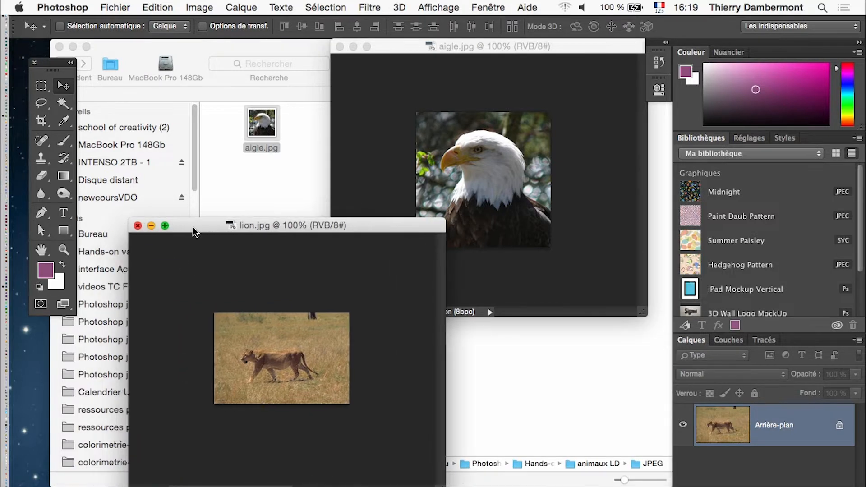
pyautogui.click(137, 226)
pyautogui.click(339, 46)
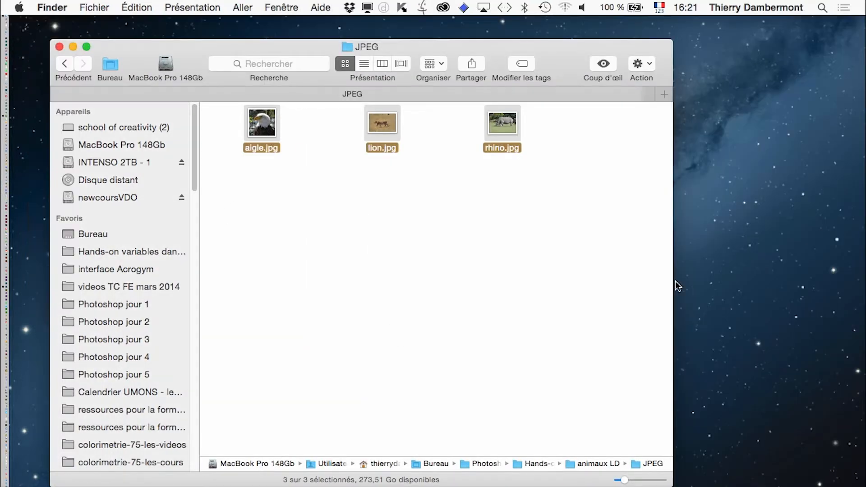
# Step: Switch back to Photoshop and open the settings for a new document
pyautogui.press('super+Tab')
pyautogui.press('super+Tab')
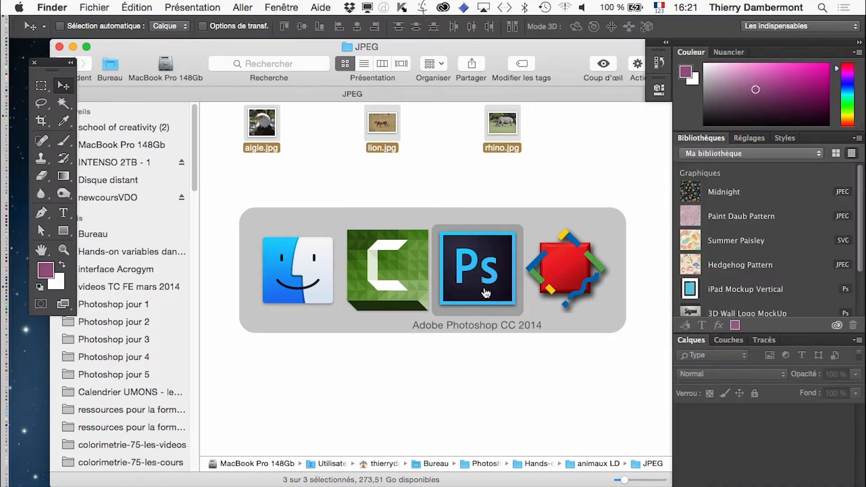
pyautogui.click(115, 7)
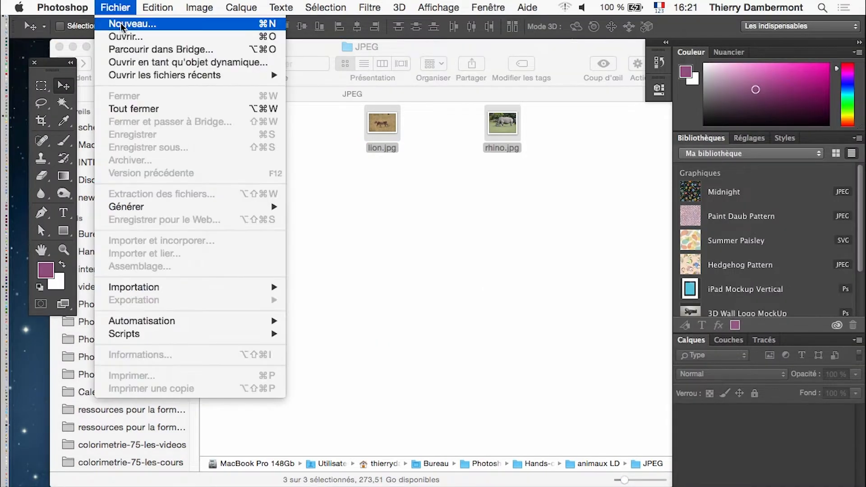
pyautogui.click(125, 21)
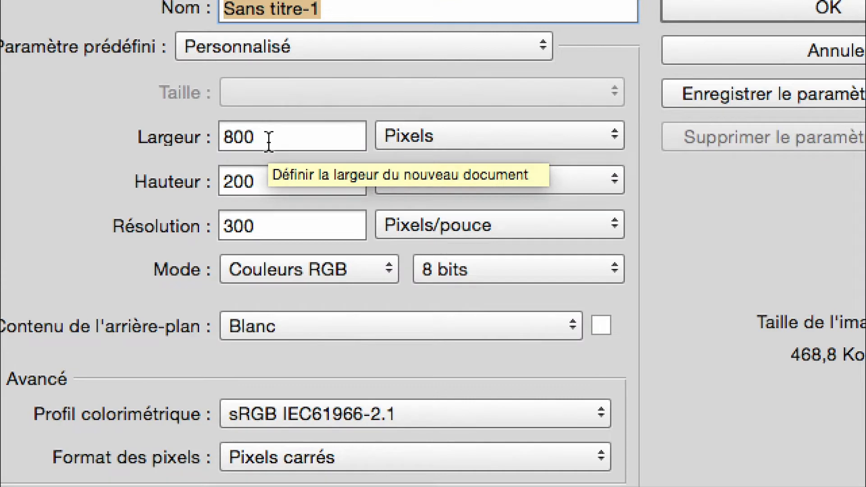
pyautogui.moveTo(275, 140); pyautogui.dragTo(217, 140)
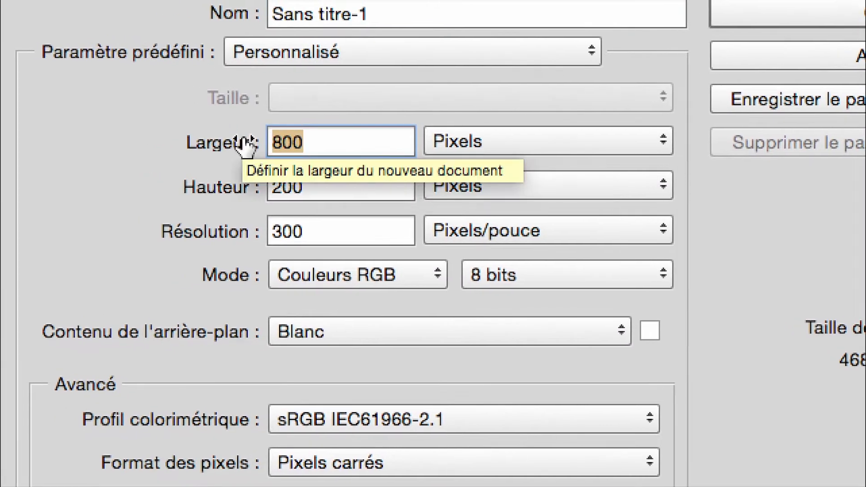
pyautogui.write('400')
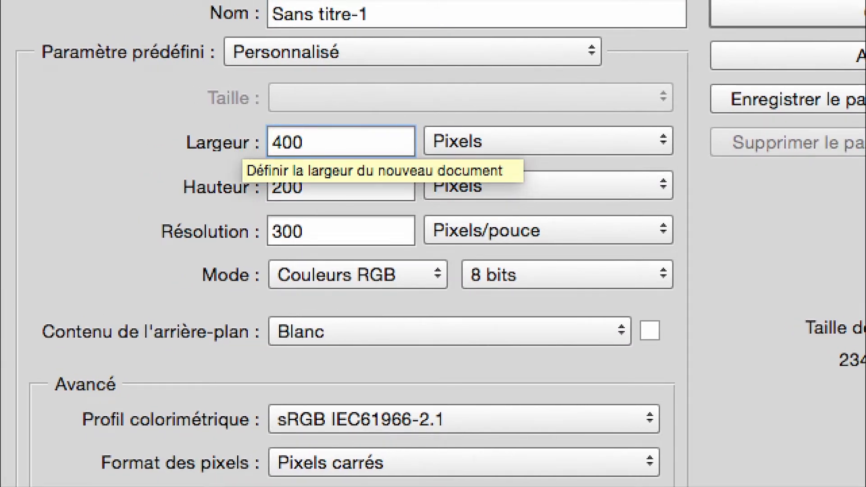
pyautogui.press('BackSpace')
pyautogui.press('BackSpace')
pyautogui.write('50')
# Step: Create the new document with a width of 250 pixels and a height of 450 pixels, and enlarge and reposition its window
pyautogui.moveTo(305, 142); pyautogui.dragTo(239, 152)
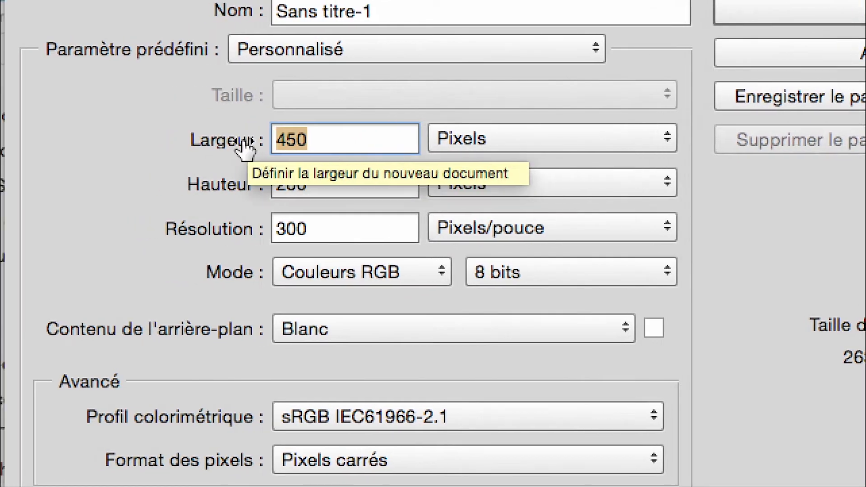
pyautogui.write('250')
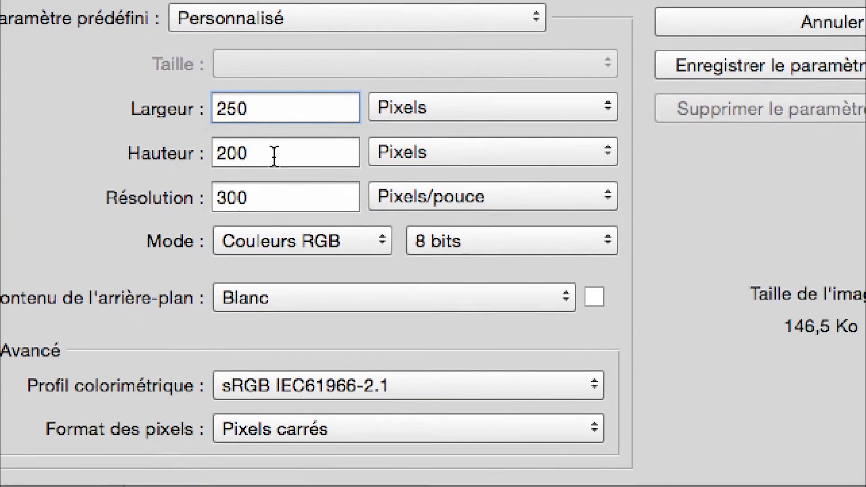
pyautogui.moveTo(330, 185); pyautogui.dragTo(277, 184)
pyautogui.write('450')
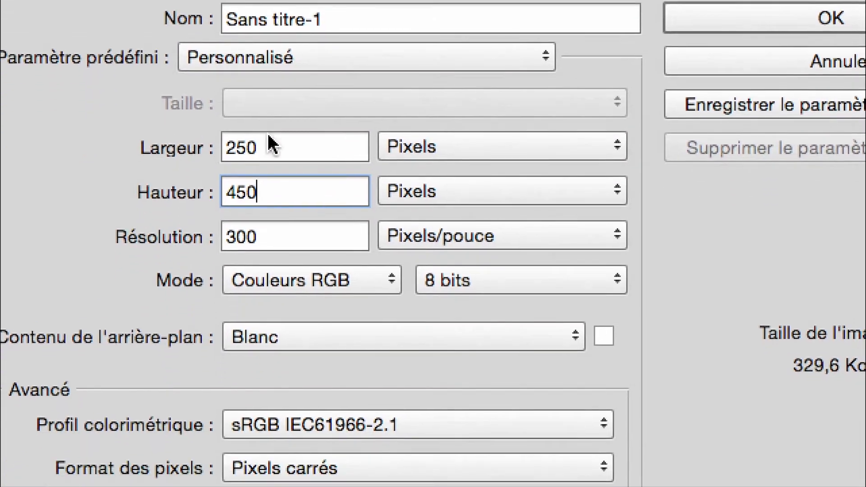
pyautogui.moveTo(263, 150); pyautogui.dragTo(214, 155)
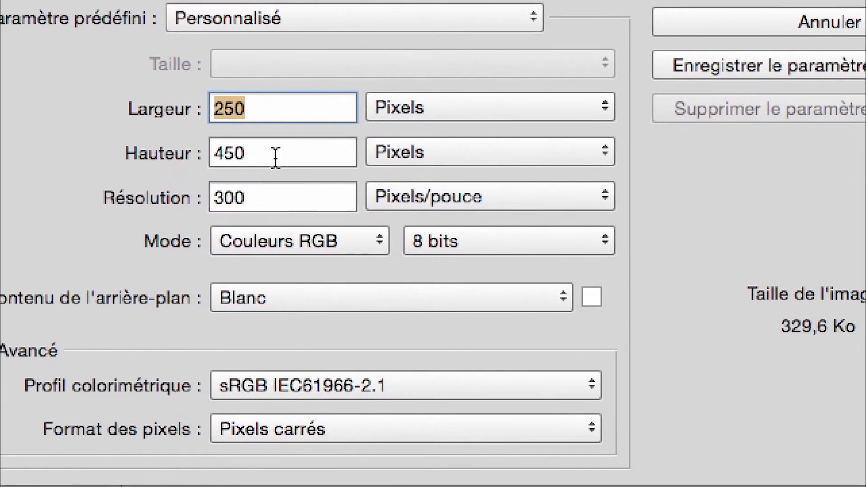
pyautogui.moveTo(281, 196); pyautogui.dragTo(205, 197)
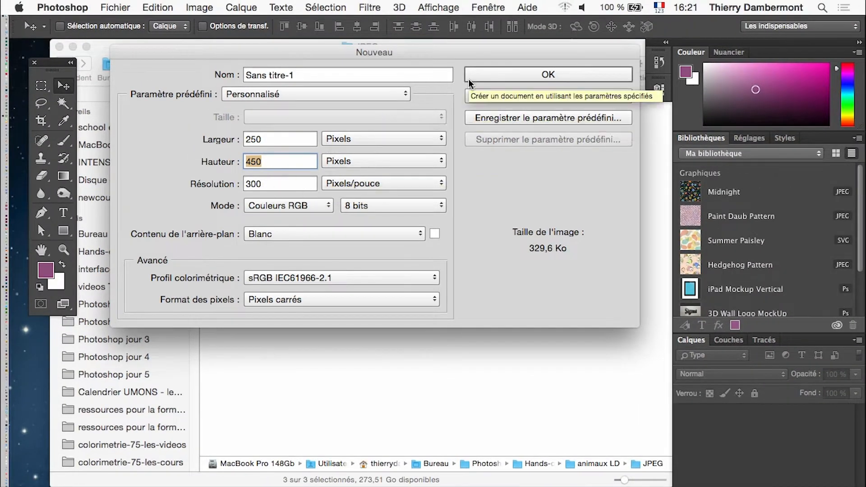
pyautogui.click(469, 82)
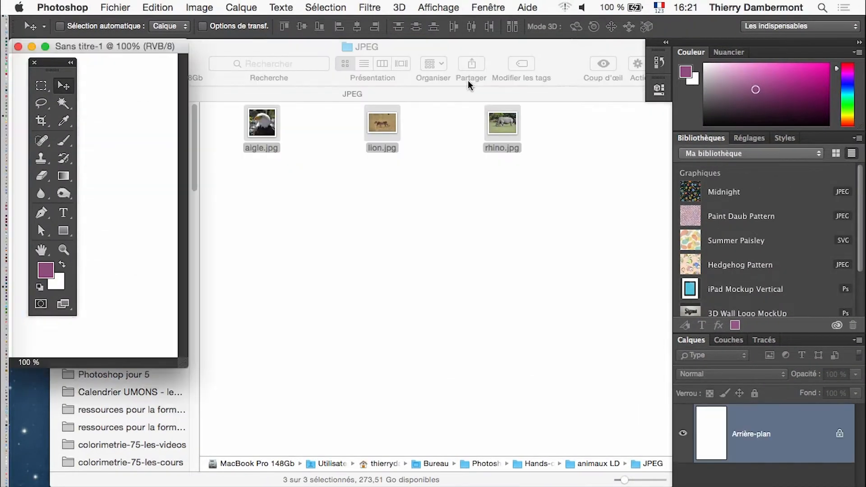
pyautogui.moveTo(183, 361); pyautogui.dragTo(461, 485)
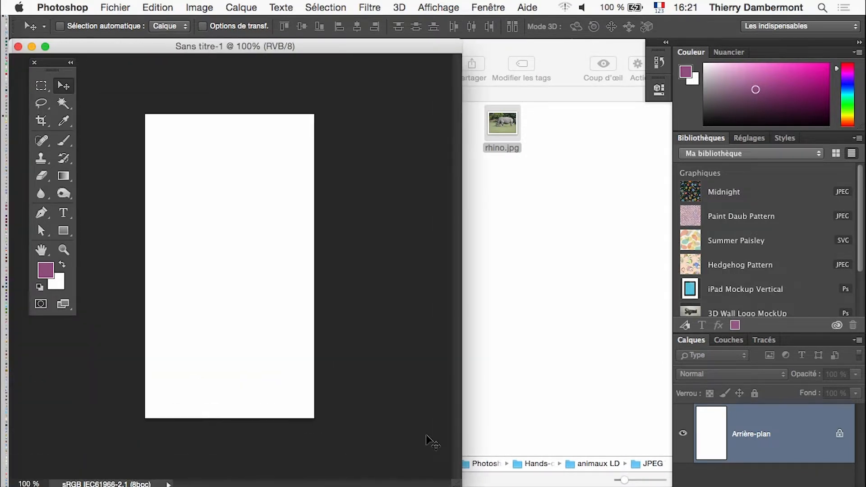
pyautogui.moveTo(208, 44); pyautogui.dragTo(308, 45)
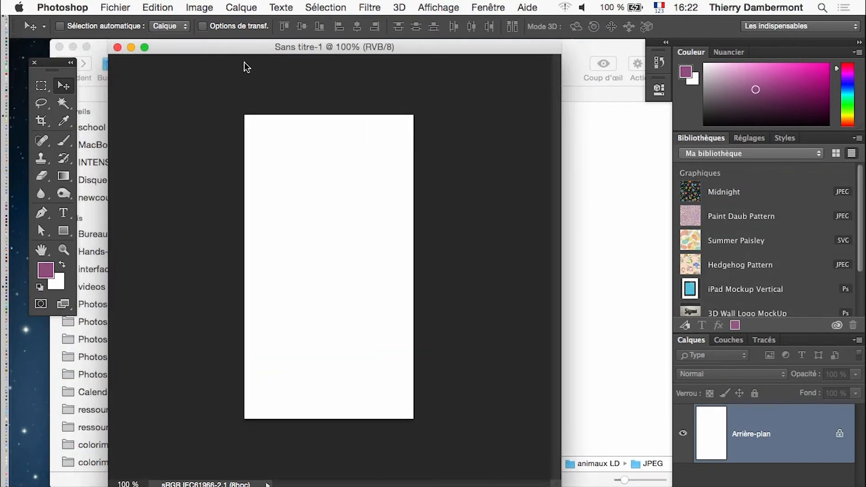
# Step: Start saving the document under Hands-on variables dans PS and create a new folder there named doc-de-travail
pyautogui.click(127, 6)
pyautogui.click(227, 146)
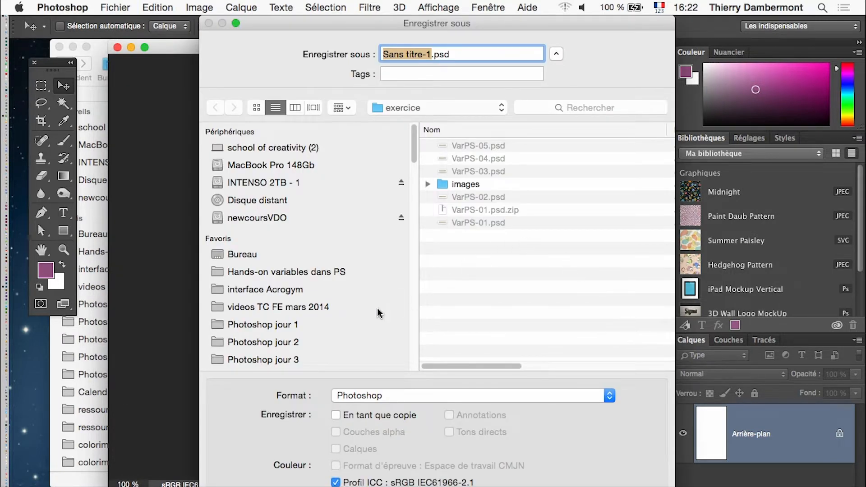
pyautogui.click(284, 273)
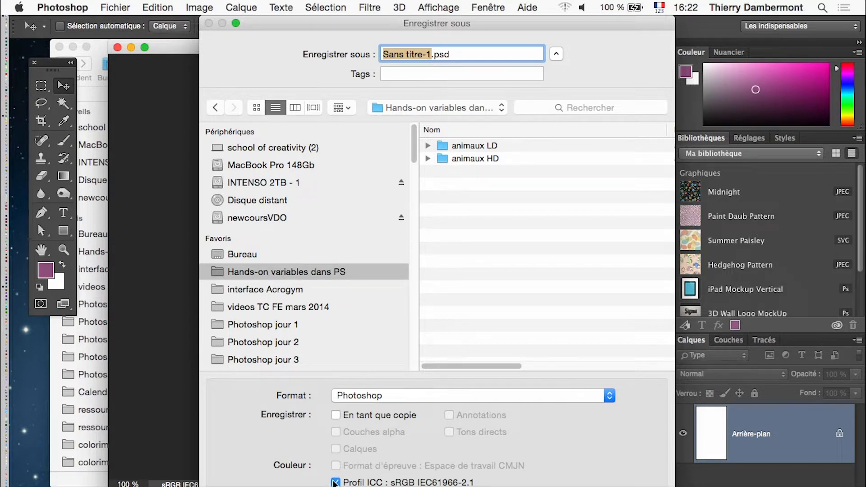
pyautogui.press('super+shift+n')
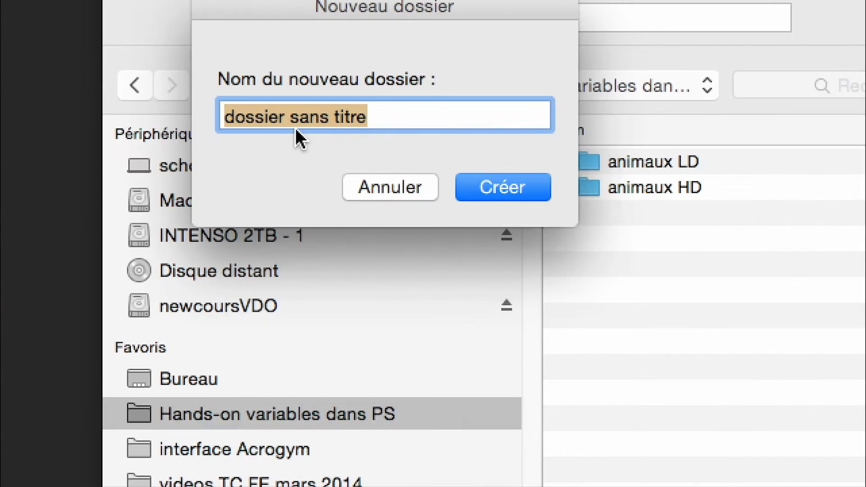
pyautogui.write('doc')
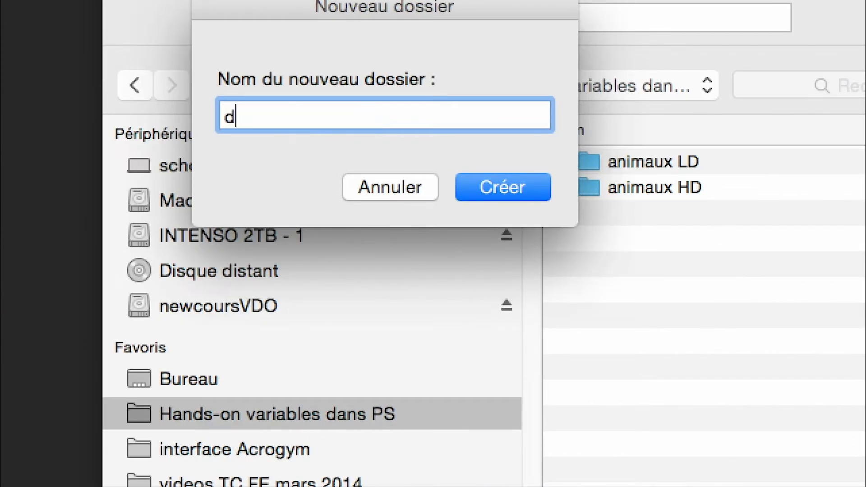
pyautogui.write('detravail')
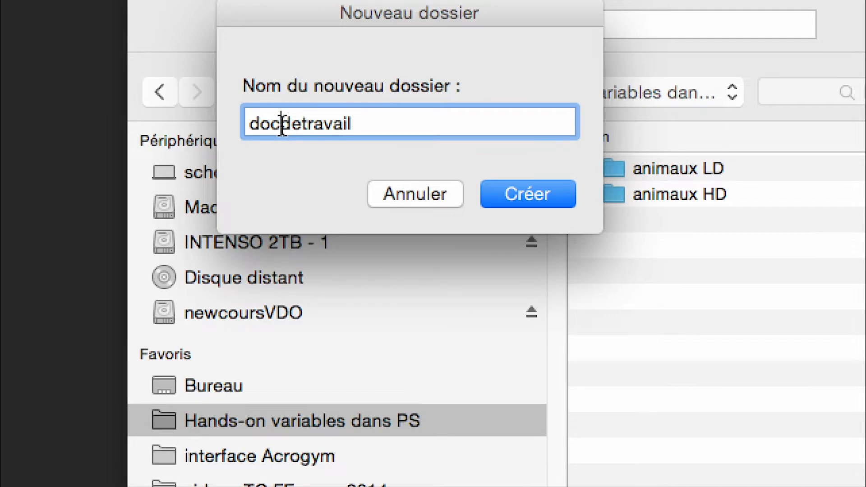
pyautogui.click(282, 123)
pyautogui.write('-')
pyautogui.click(306, 123)
pyautogui.write('-')
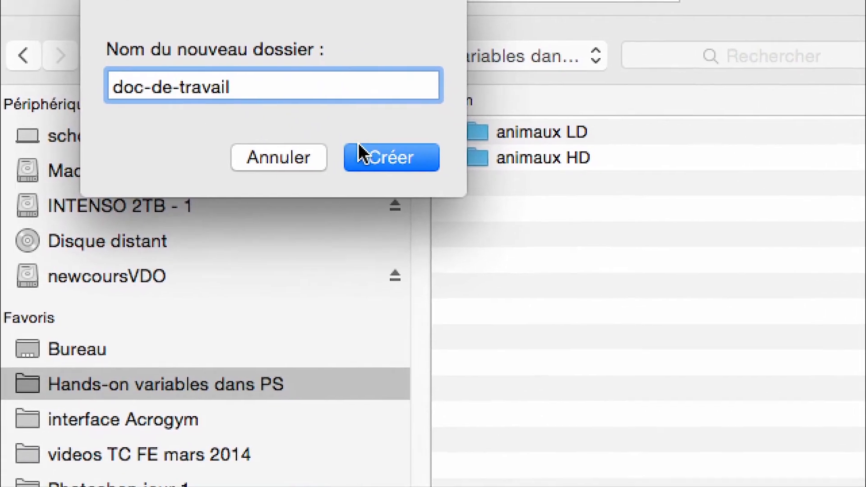
pyautogui.click(464, 188)
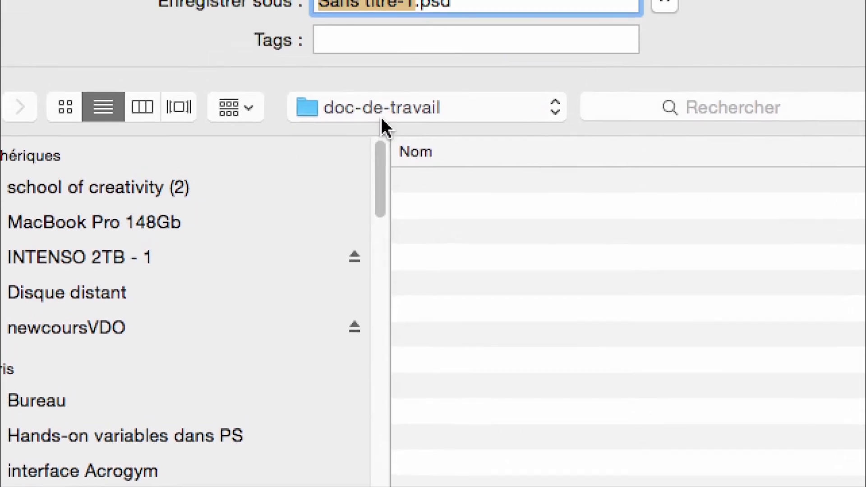
# Step: Name the document carte-de-visite-zoo.psd and save it in Photoshop format in the doc-de-travail folder
pyautogui.write('carte')
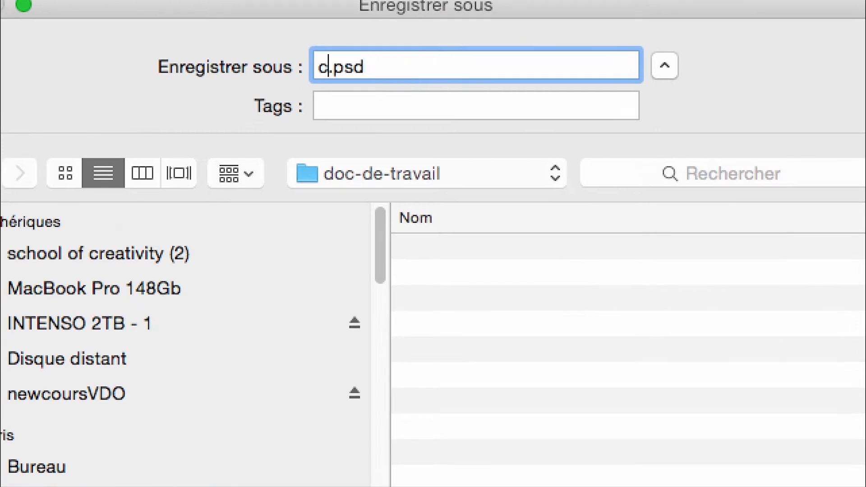
pyautogui.write('-de-visi')
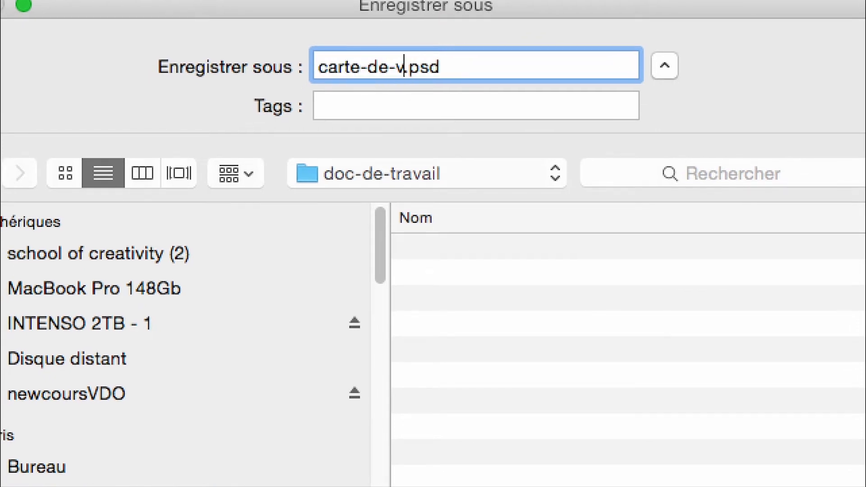
pyautogui.write('te-zoo')
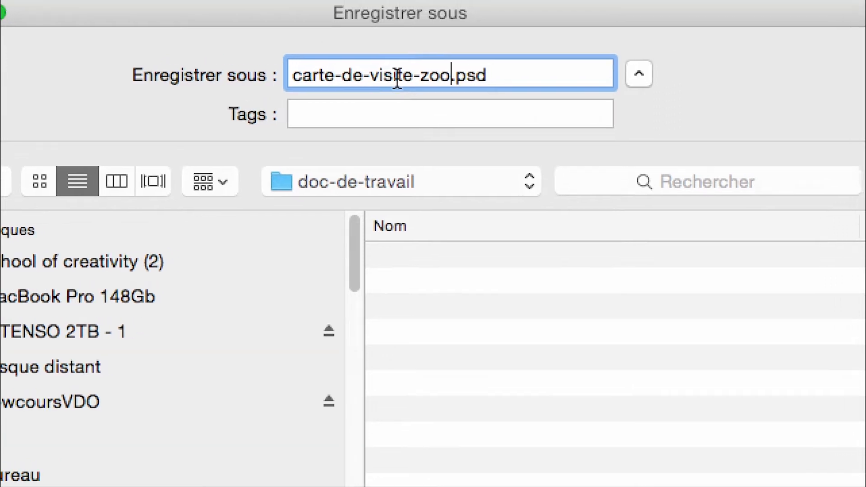
pyautogui.moveTo(412, 73); pyautogui.dragTo(360, 44)
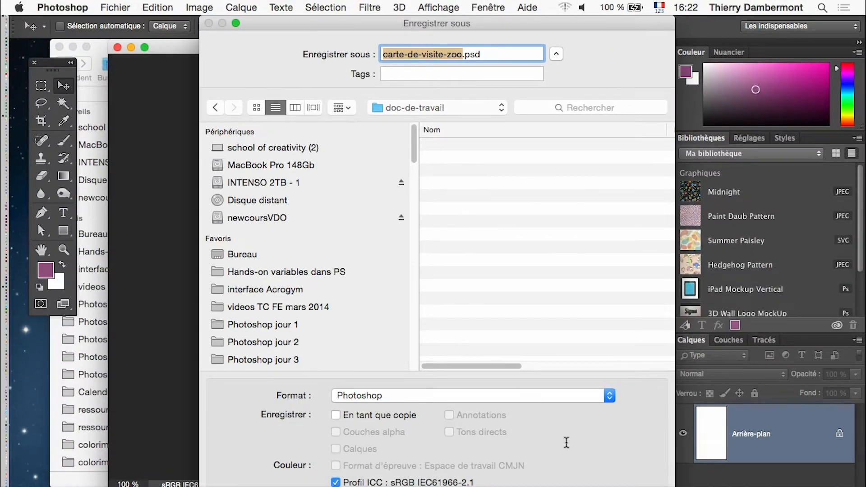
pyautogui.press('Escape')
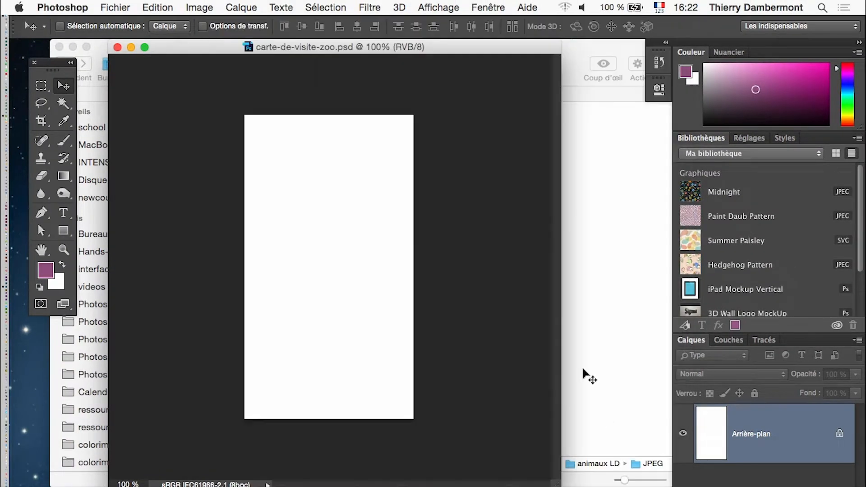
# Step: Switch to the Finder and go up from the JPEG folder to Hands-on variables dans PS
pyautogui.press('super+Tab')
pyautogui.click(384, 248)
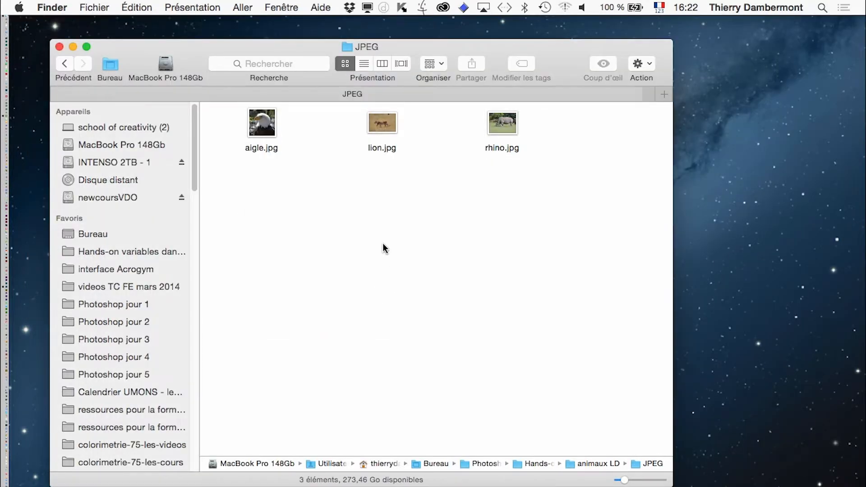
pyautogui.keyDown('super'); pyautogui.click(359, 54); pyautogui.keyUp('super')
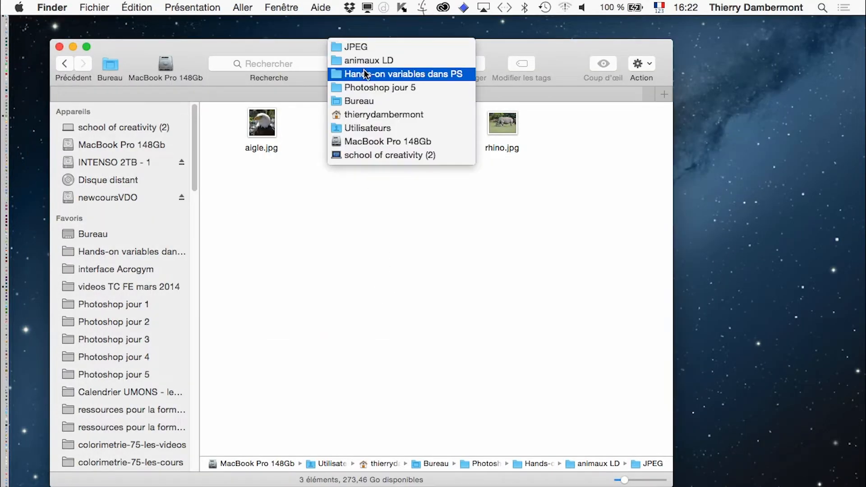
pyautogui.click(367, 73)
pyautogui.click(363, 64)
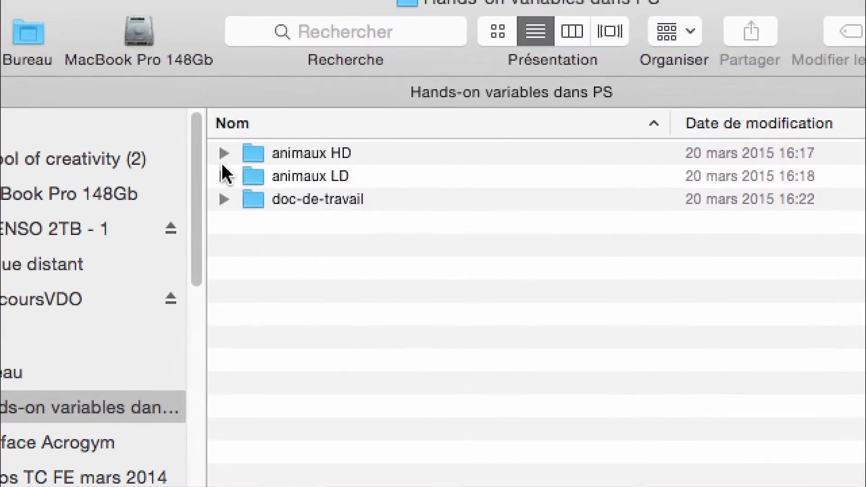
# Step: Inspect the contents of animaux HD, animaux LD and doc-de-travail one at a time, and select carte-de-visite-zoo.psd
pyautogui.click(223, 154)
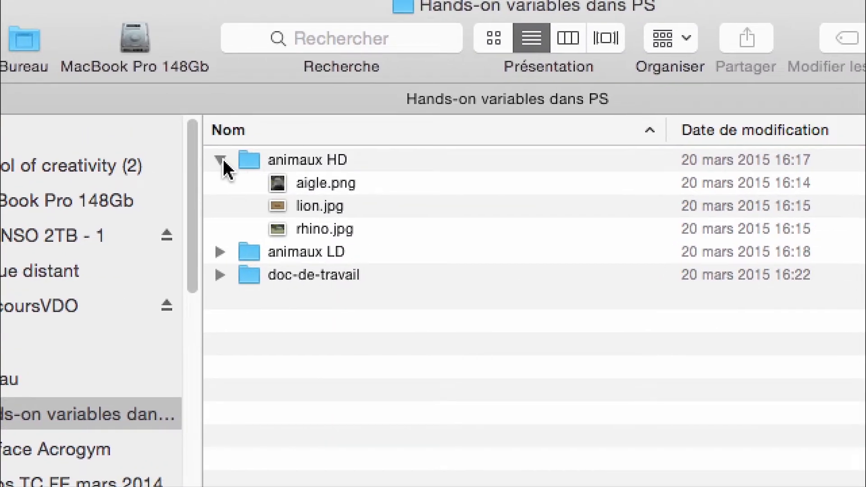
pyautogui.click(220, 159)
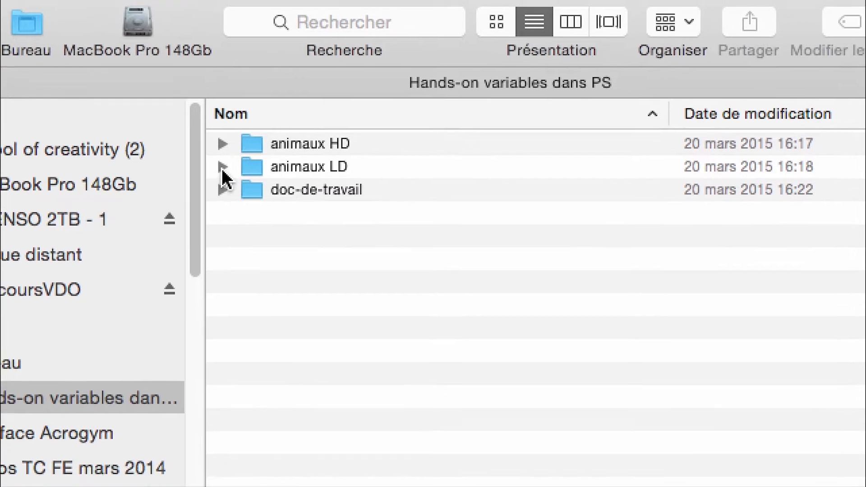
pyautogui.click(222, 166)
pyautogui.click(249, 189)
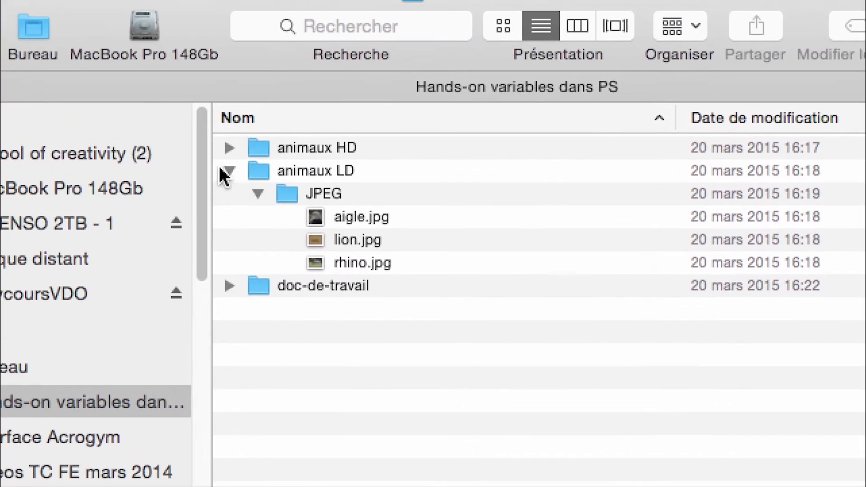
pyautogui.click(225, 173)
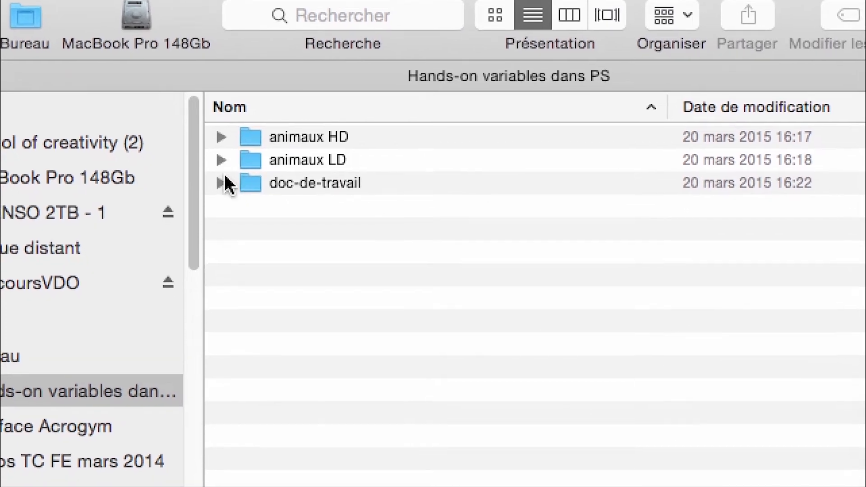
pyautogui.click(221, 181)
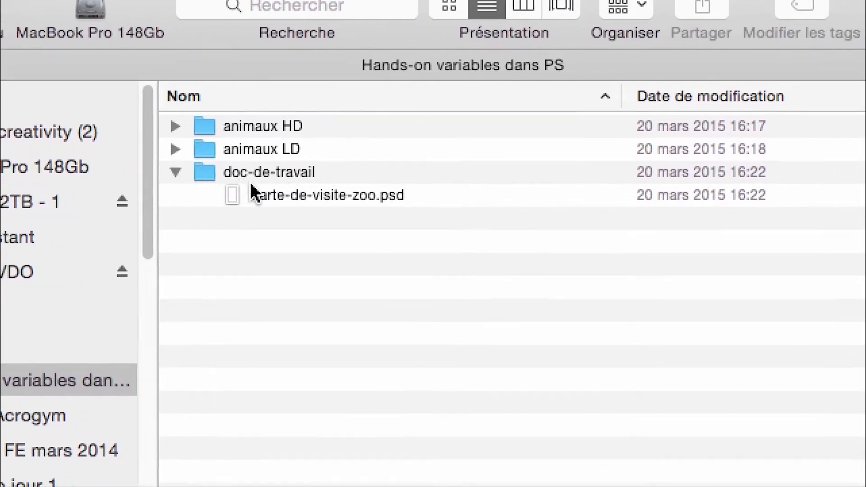
pyautogui.click(253, 194)
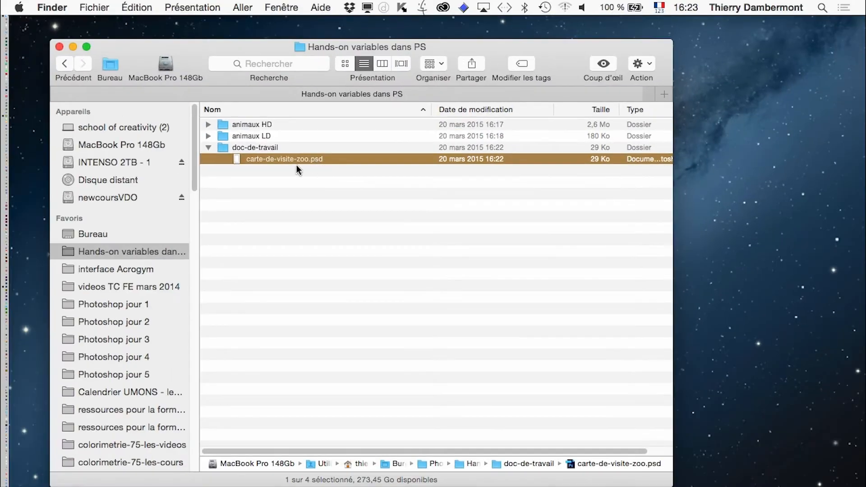
# Step: Expand doc-de-travail, animaux LD and animaux HD together to view the whole project structure
pyautogui.click(209, 147)
pyautogui.click(208, 148)
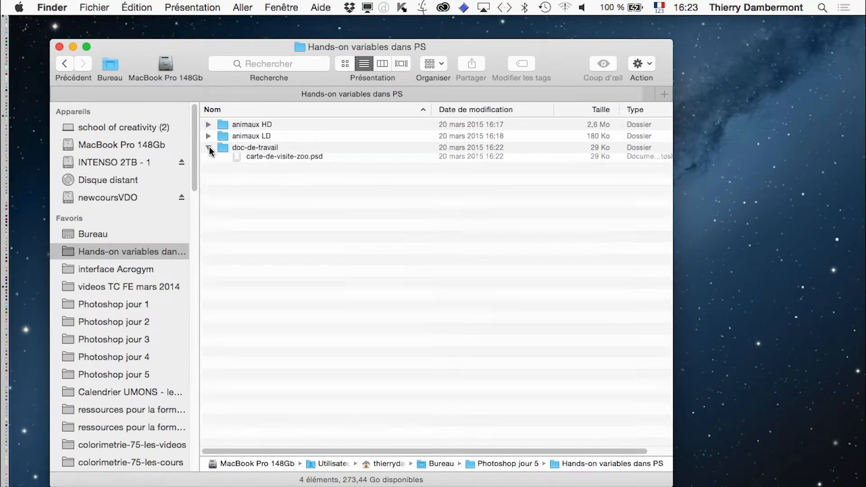
pyautogui.click(208, 136)
pyautogui.click(208, 124)
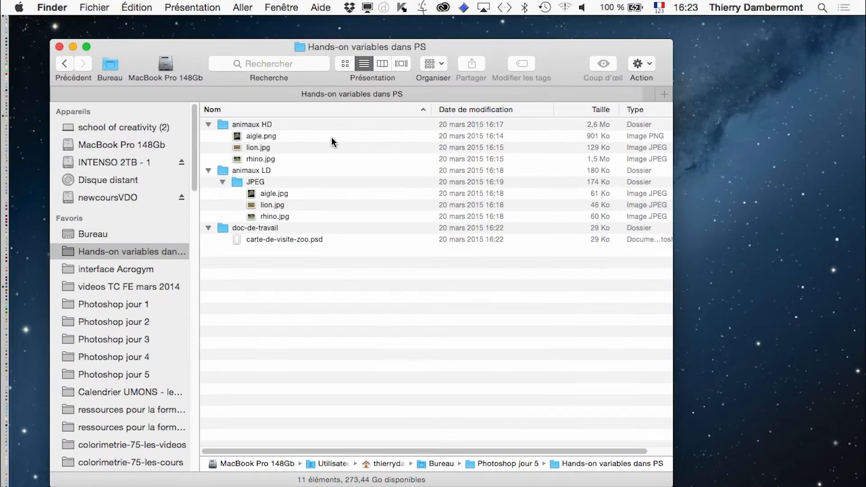
# Step: Switch back to Photoshop, show the document in full-screen mode with the menu bar and activate the Gradient tool
pyautogui.press('super+Tab')
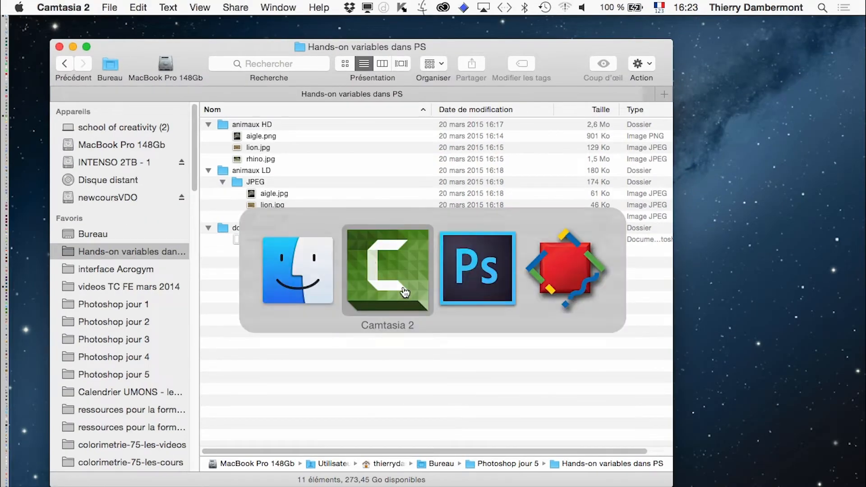
pyautogui.press('super+Tab')
pyautogui.press('super+Tab')
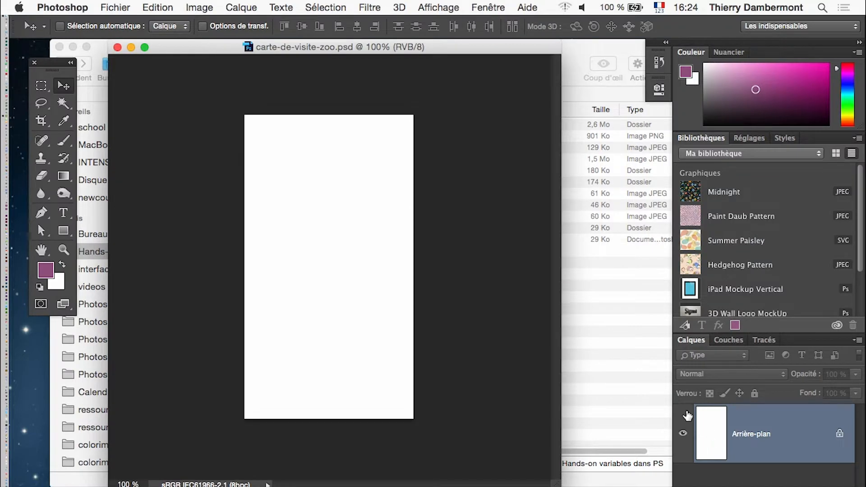
pyautogui.press('f')
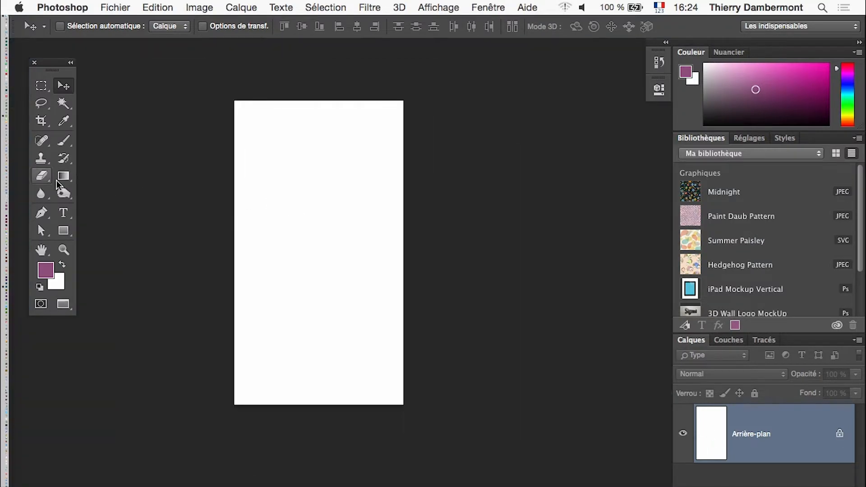
pyautogui.click(64, 176)
# Step: Try the purple, green and orange linear gradient on the background, first diagonally downward and again from bottom to top
pyautogui.moveTo(246, 154); pyautogui.dragTo(502, 468)
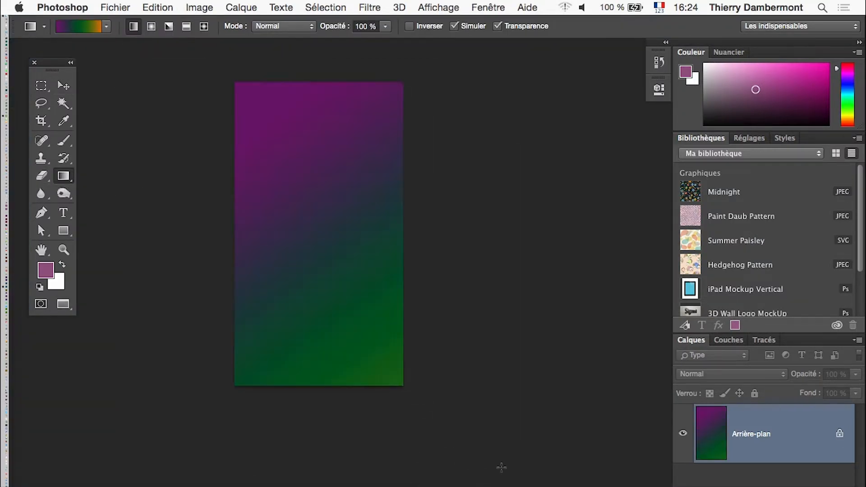
pyautogui.click(106, 26)
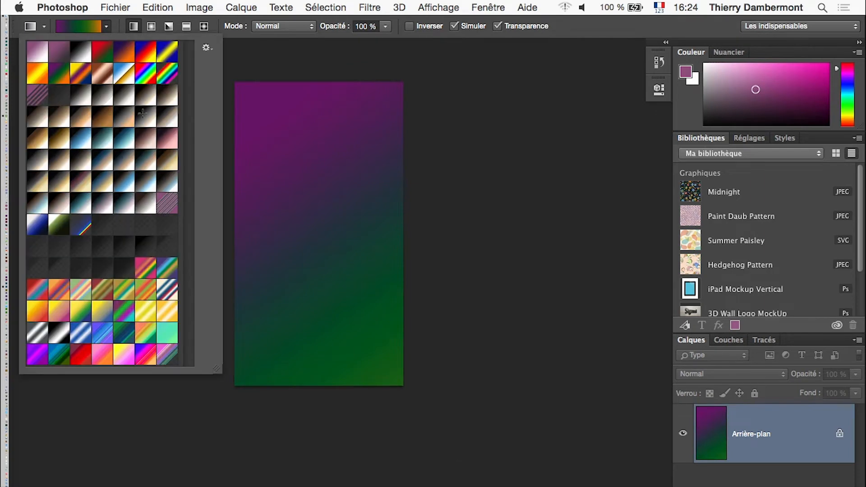
pyautogui.click(390, 421)
pyautogui.moveTo(391, 421); pyautogui.dragTo(296, 1)
pyautogui.keyDown('alt'); pyautogui.click(330, 272); pyautogui.keyUp('alt')
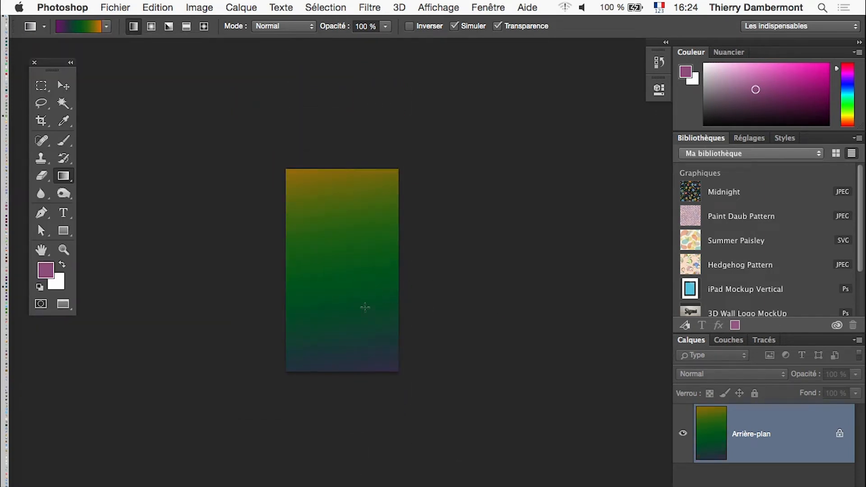
pyautogui.click(334, 301)
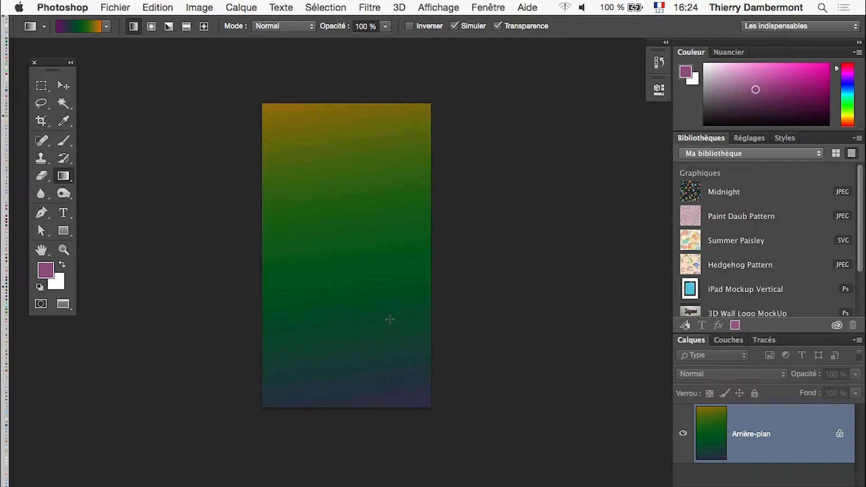
# Step: Choose the black-to-light-teal gradient preset and fill the background vertically, dark at the bottom and light at the top
pyautogui.click(106, 26)
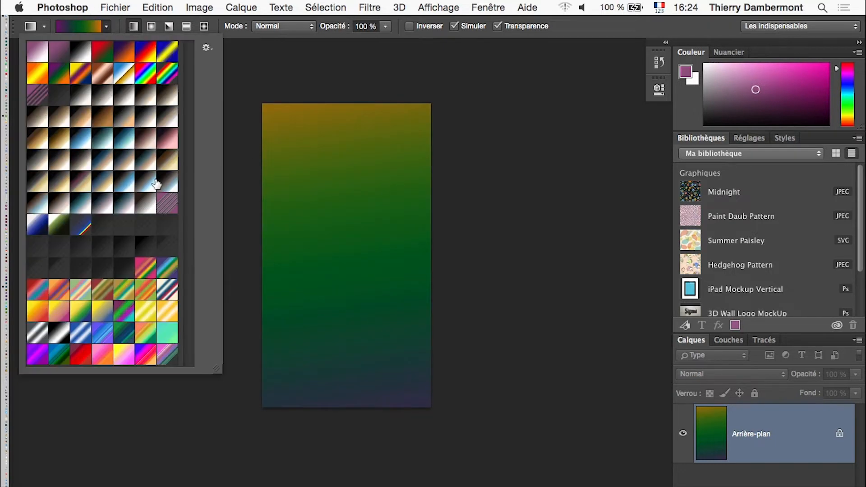
pyautogui.click(103, 123)
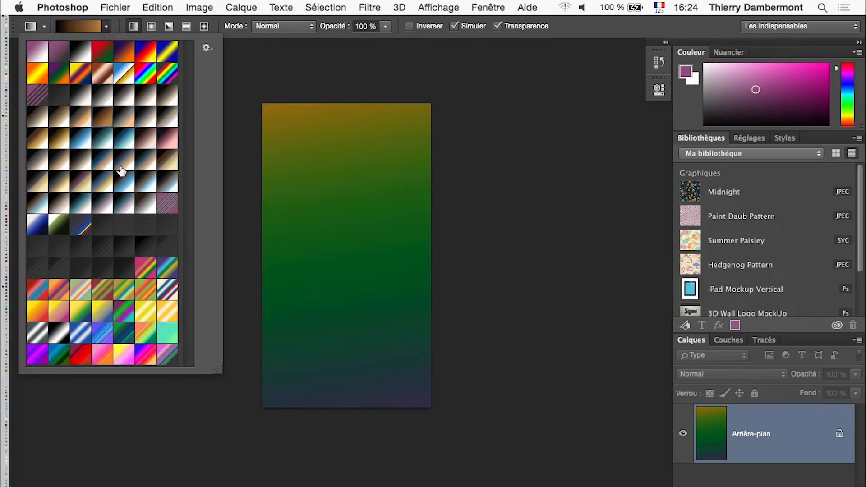
pyautogui.click(110, 143)
pyautogui.moveTo(374, 467); pyautogui.dragTo(373, 39)
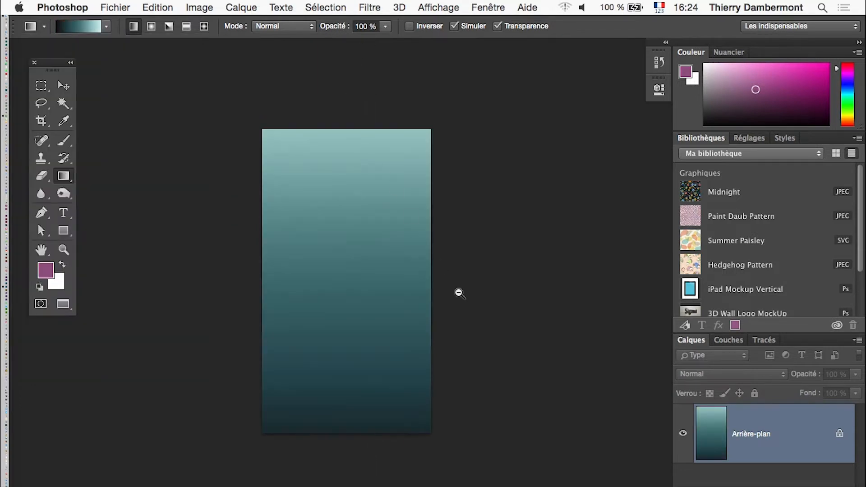
pyautogui.keyDown('alt'); pyautogui.click(396, 251); pyautogui.keyUp('alt')
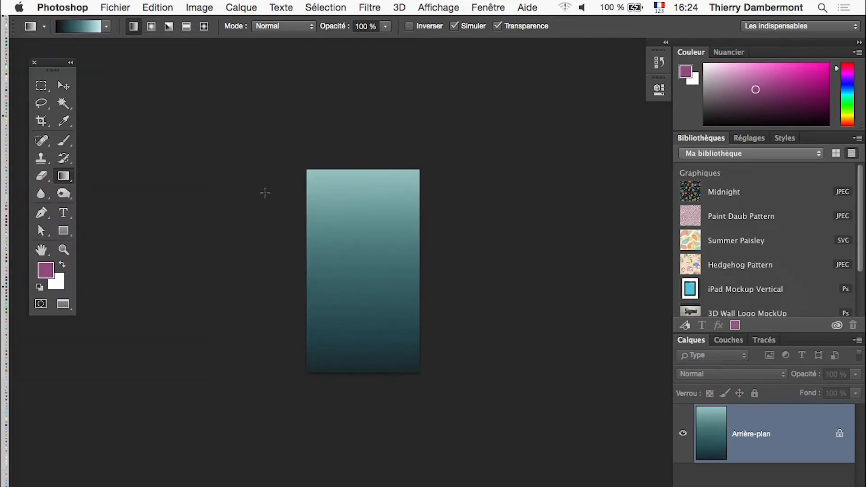
pyautogui.click(408, 278)
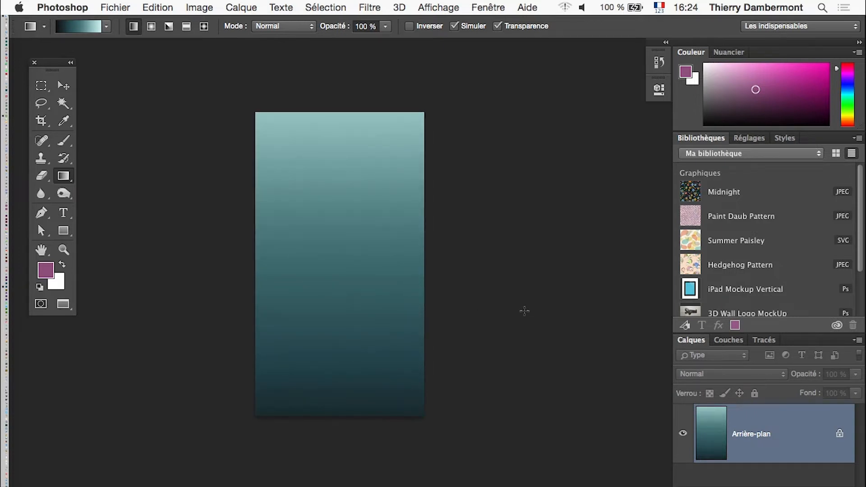
# Step: Move the floating toolbox closer to the card and activate the Rectangle shape tool instead of the rectangular marquee
pyautogui.click(63, 231)
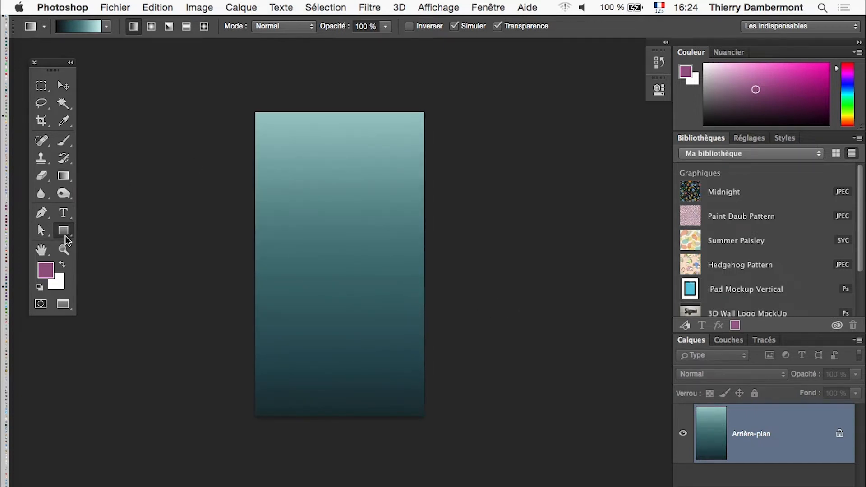
pyautogui.click(324, 331)
pyautogui.press('Escape')
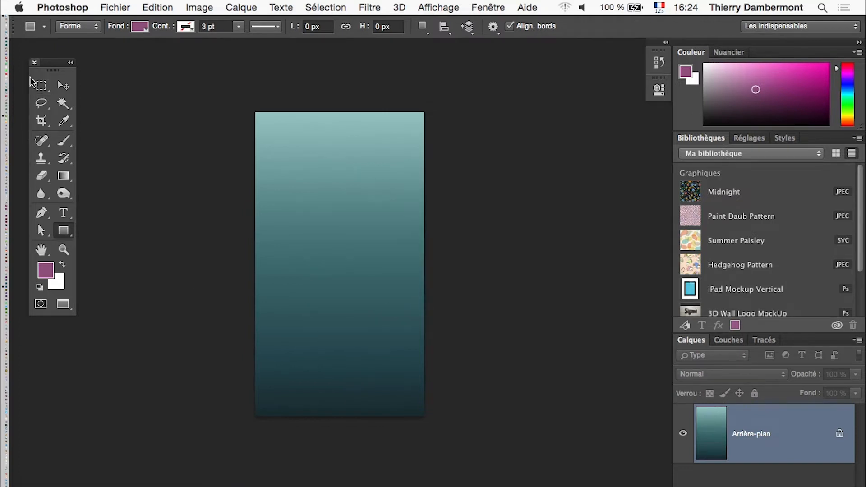
pyautogui.moveTo(56, 64); pyautogui.dragTo(157, 106)
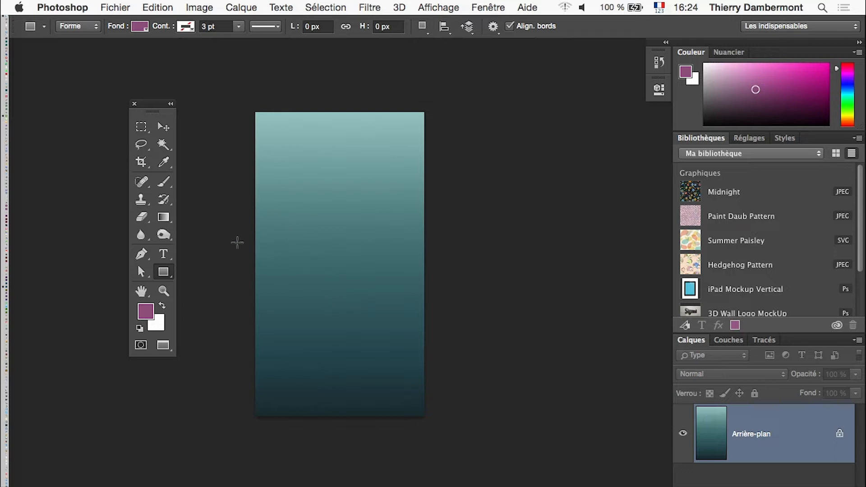
pyautogui.click(141, 127)
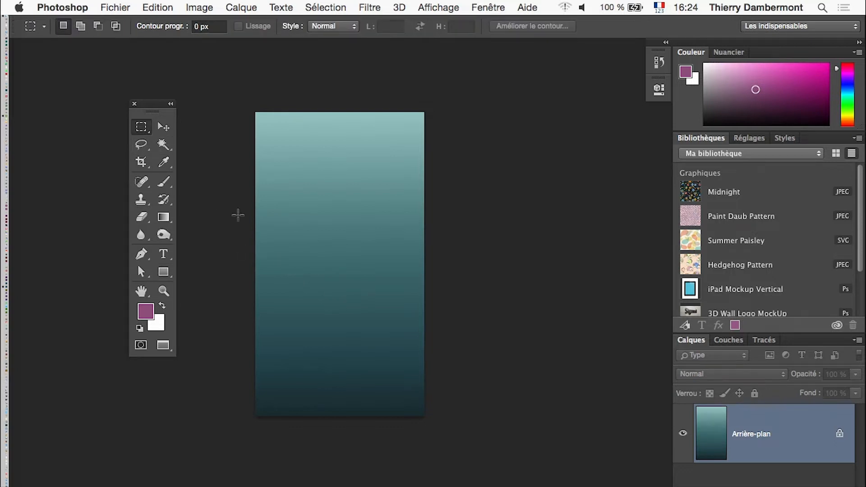
pyautogui.click(163, 275)
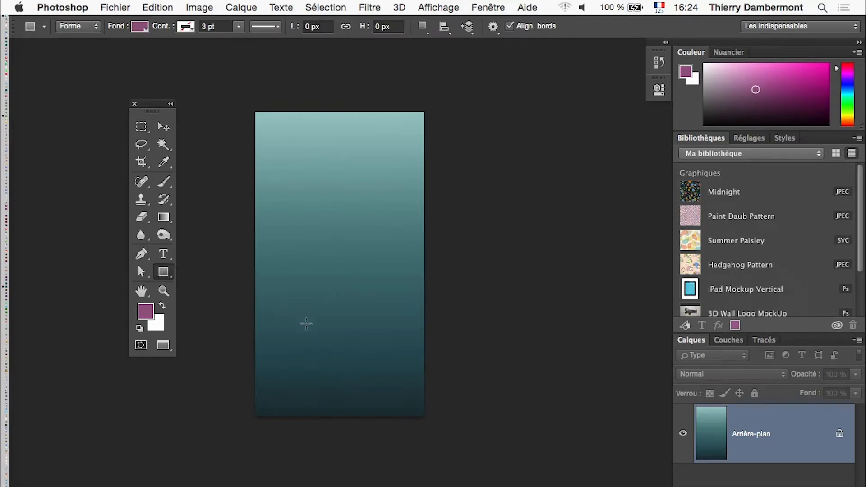
pyautogui.press('super+Tab')
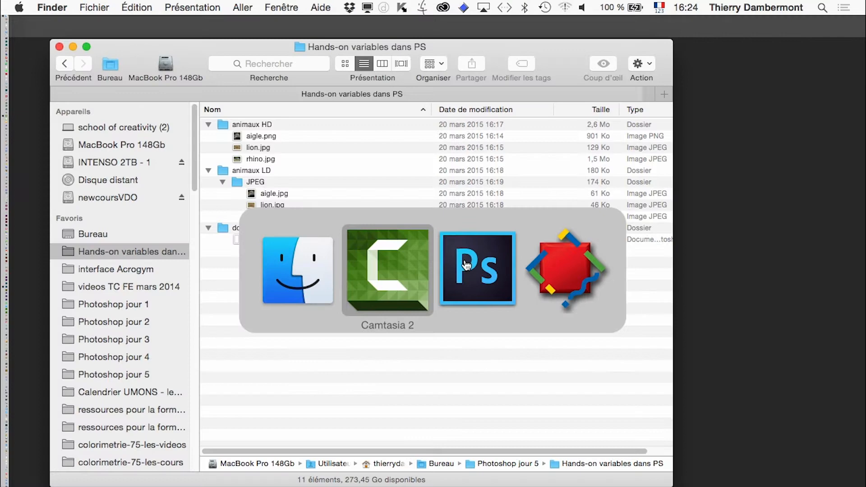
pyautogui.click(489, 284)
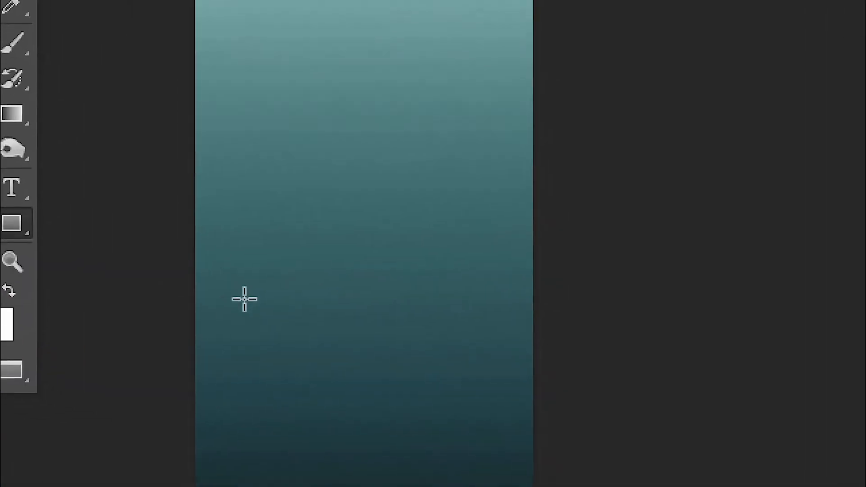
# Step: Create a rectangle shape of 200 px width and 200 px height in the lower part of the card
pyautogui.click(245, 299)
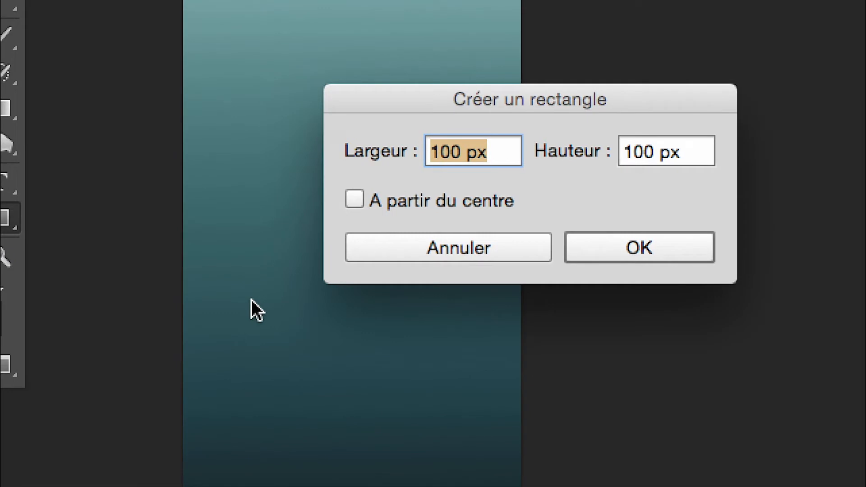
pyautogui.write('200')
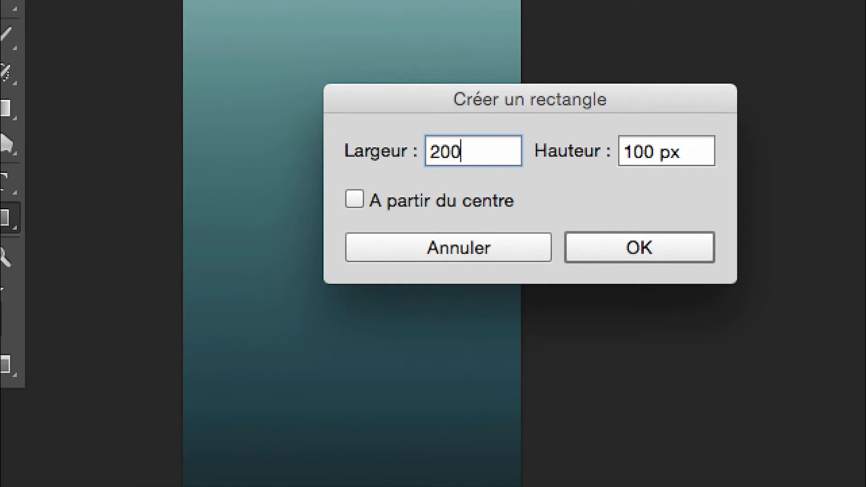
pyautogui.press('Tab')
pyautogui.write('200')
pyautogui.press('Tab')
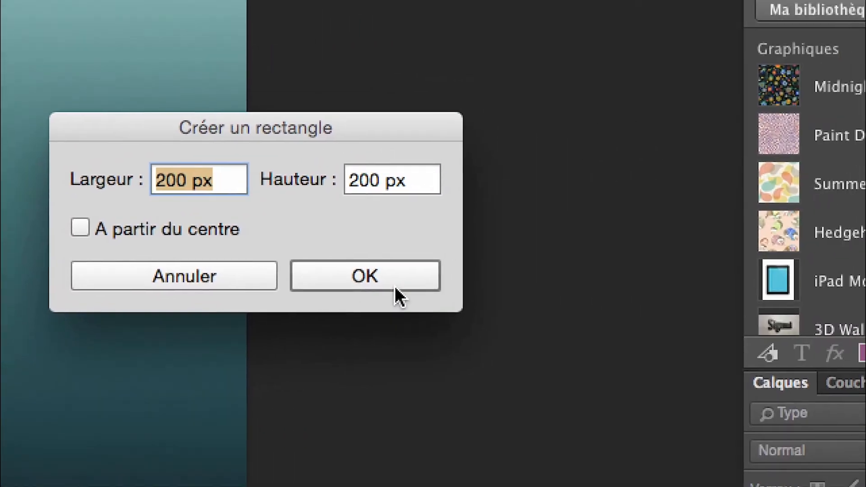
pyautogui.click(672, 258)
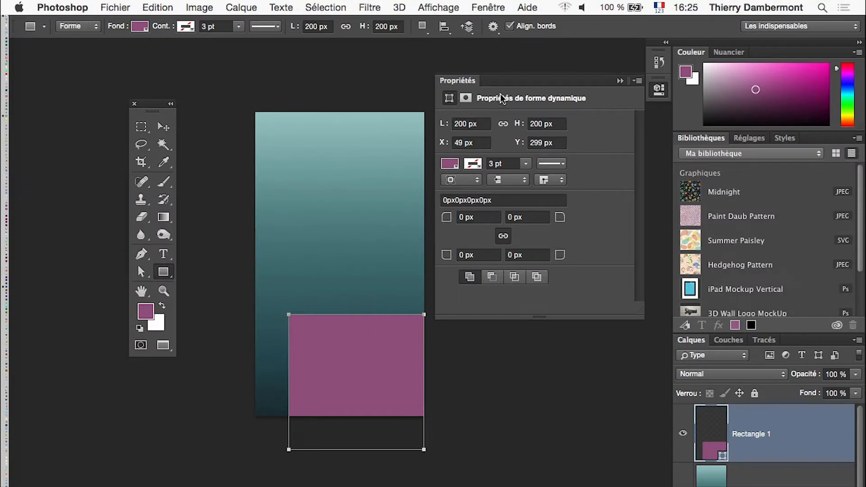
# Step: Float the shape properties beside the card and move the purple square fully inside its lower half, at about X 25 px, Y 221 px
pyautogui.moveTo(466, 81); pyautogui.dragTo(480, 146)
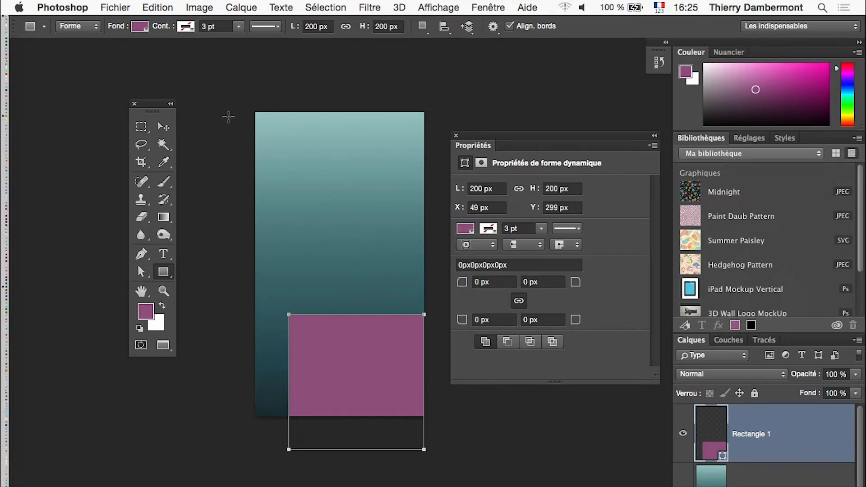
pyautogui.click(163, 126)
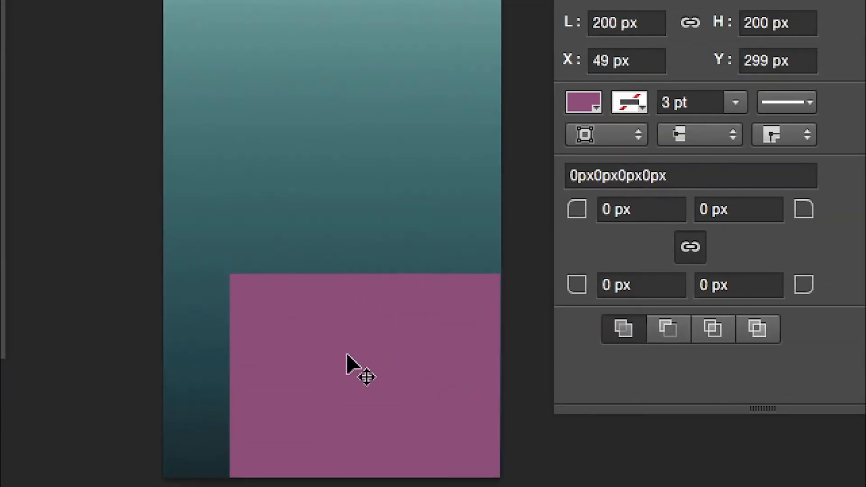
pyautogui.moveTo(346, 354); pyautogui.dragTo(319, 263)
pyautogui.moveTo(337, 321); pyautogui.dragTo(336, 314)
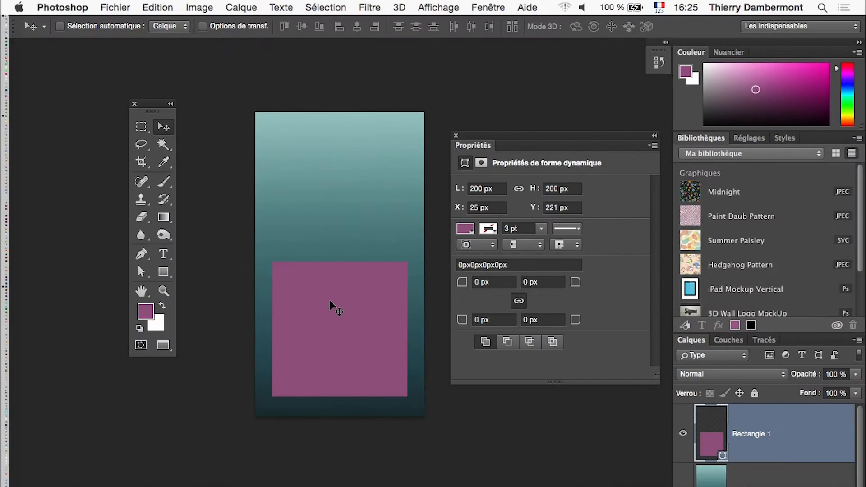
# Step: Check which guides and extras are displayed while shifting the purple square to about X 14 px, Y 207 px
pyautogui.click(438, 6)
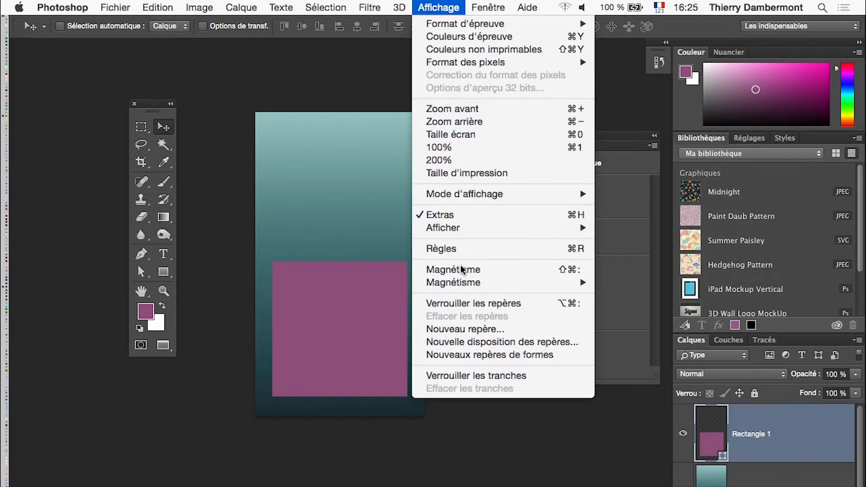
pyautogui.moveTo(462, 233)
pyautogui.click(358, 310)
pyautogui.moveTo(358, 310)
pyautogui.mouseDown()
pyautogui.moveTo(351, 298)
pyautogui.moveTo(342, 307)
pyautogui.mouseUp()
pyautogui.click(438, 6)
pyautogui.moveTo(462, 231)
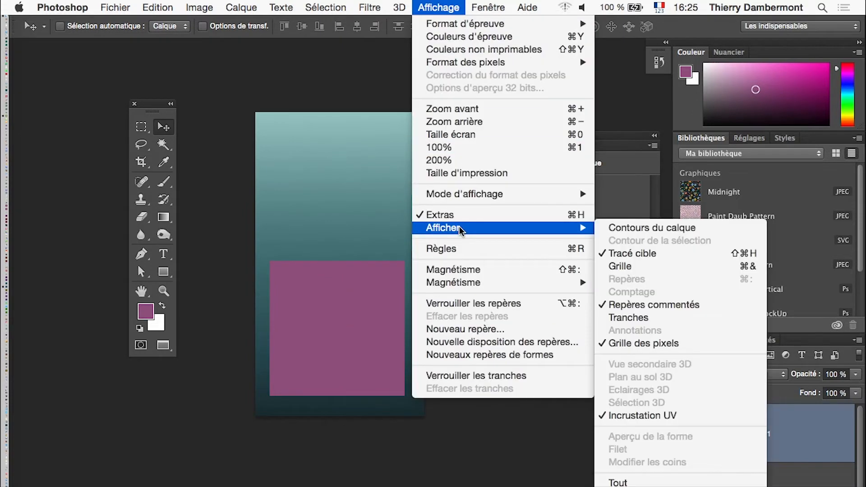
pyautogui.click(379, 340)
pyautogui.moveTo(336, 351); pyautogui.dragTo(332, 342)
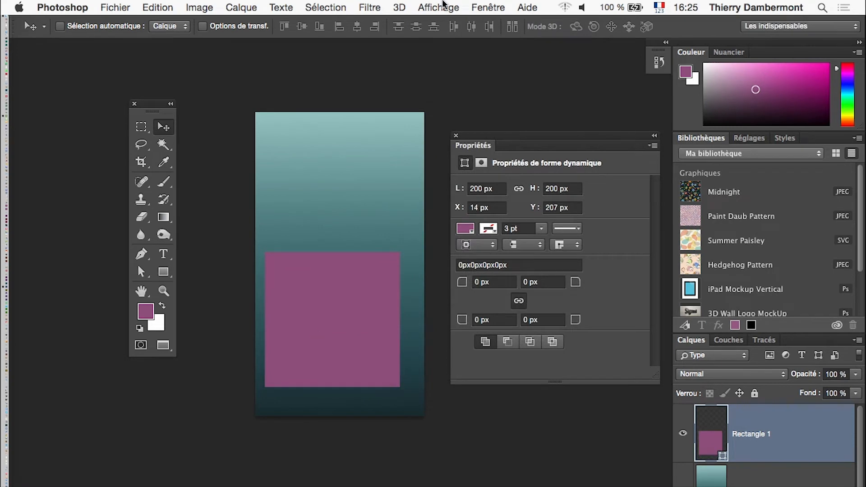
# Step: Float the Layers panel, move the toolbox away from the card and shift the purple square to about X 31 px, Y 218 px
pyautogui.click(476, 5)
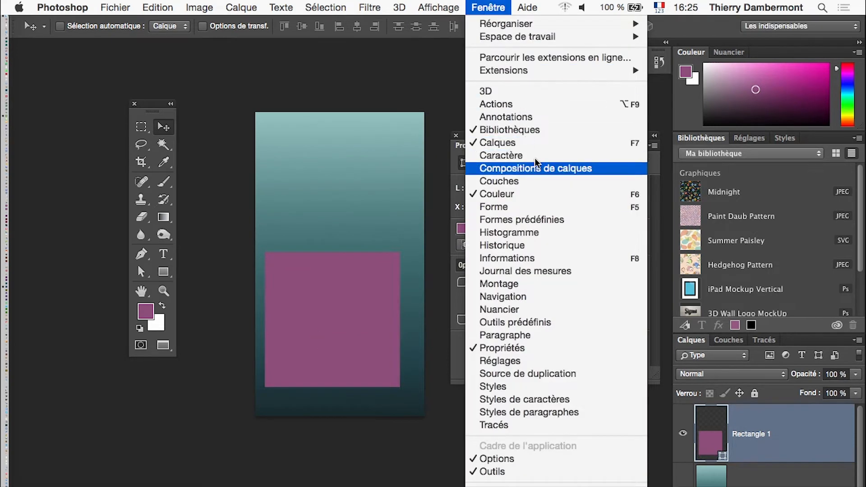
pyautogui.click(310, 308)
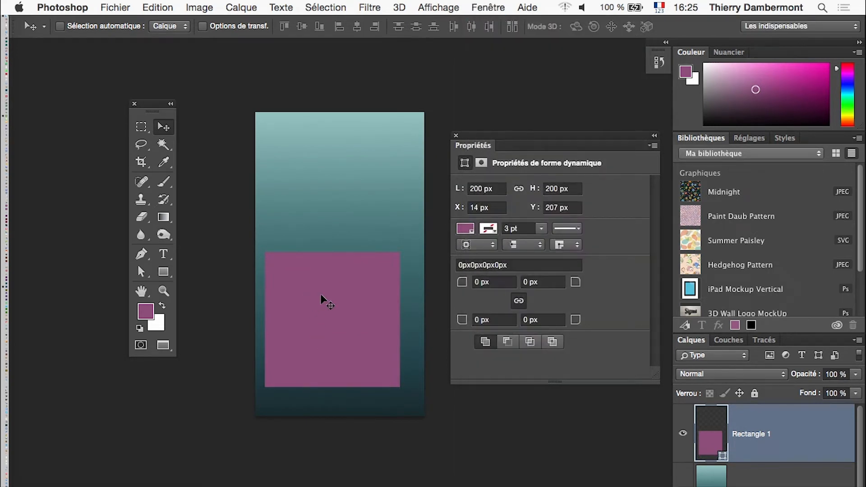
pyautogui.moveTo(691, 340); pyautogui.dragTo(237, 212)
pyautogui.moveTo(158, 114); pyautogui.dragTo(71, 104)
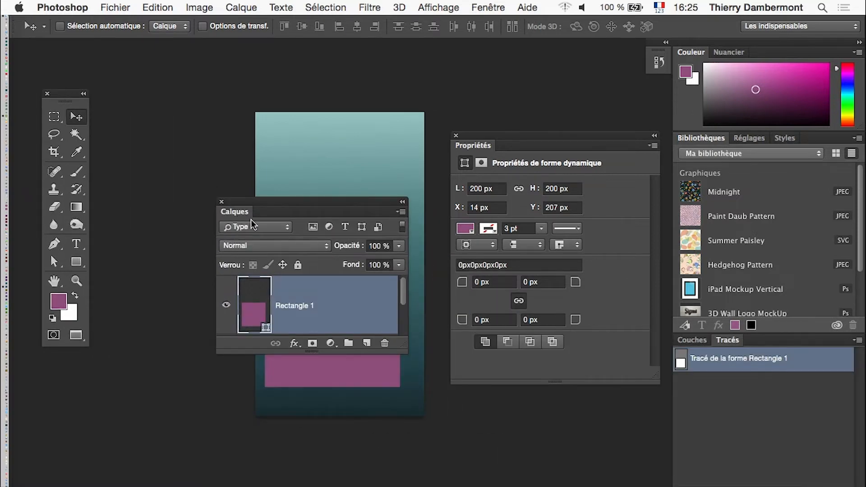
pyautogui.moveTo(284, 203); pyautogui.dragTo(203, 64)
pyautogui.moveTo(327, 305); pyautogui.dragTo(309, 315)
pyautogui.moveTo(280, 315); pyautogui.dragTo(333, 323)
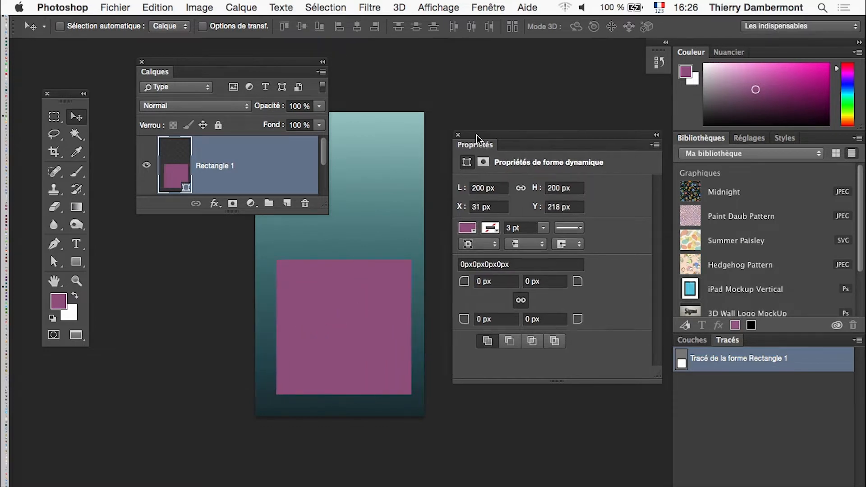
# Step: Clear the shape properties away and place the Layers panel beside the card, enlarged to show both layers
pyautogui.moveTo(487, 153); pyautogui.dragTo(135, 461)
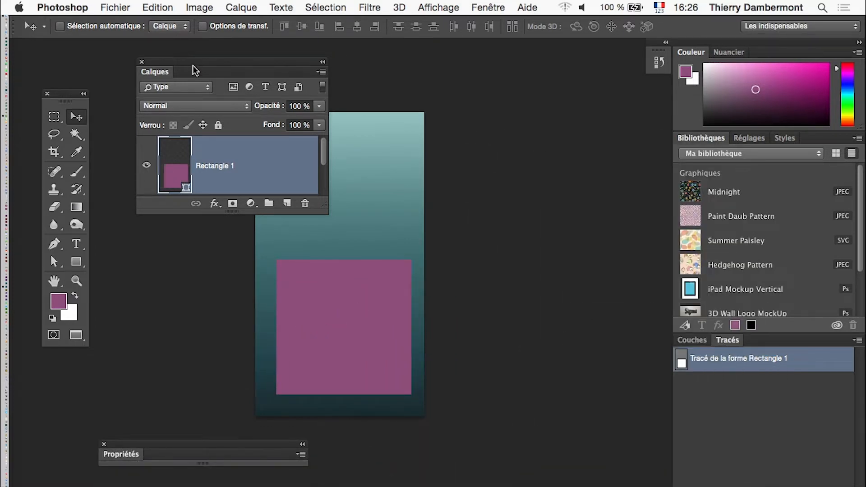
pyautogui.moveTo(193, 66); pyautogui.dragTo(495, 68)
pyautogui.moveTo(627, 211); pyautogui.dragTo(626, 387)
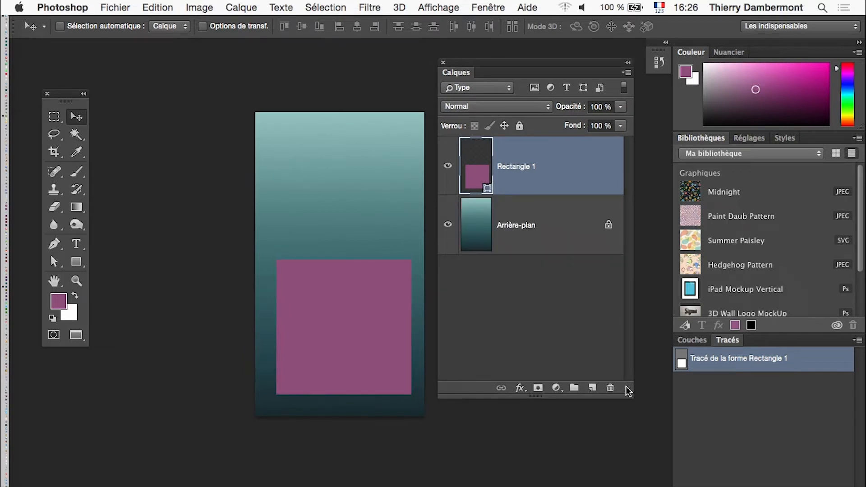
pyautogui.click(479, 6)
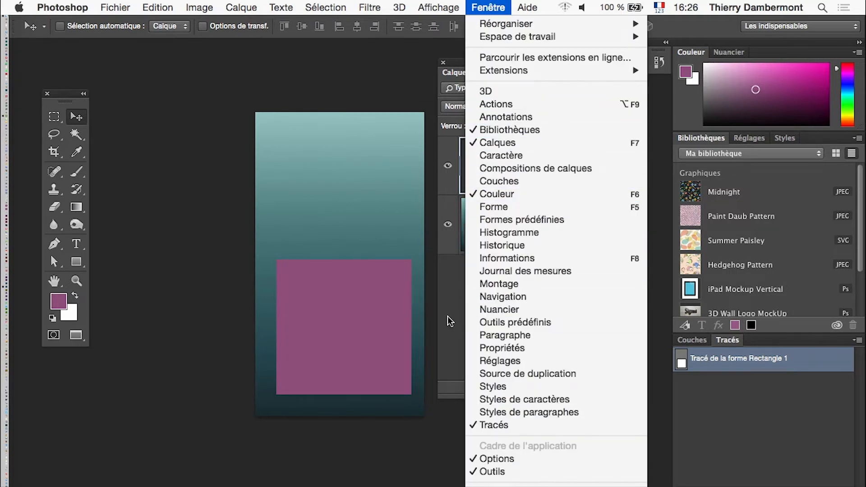
pyautogui.click(410, 302)
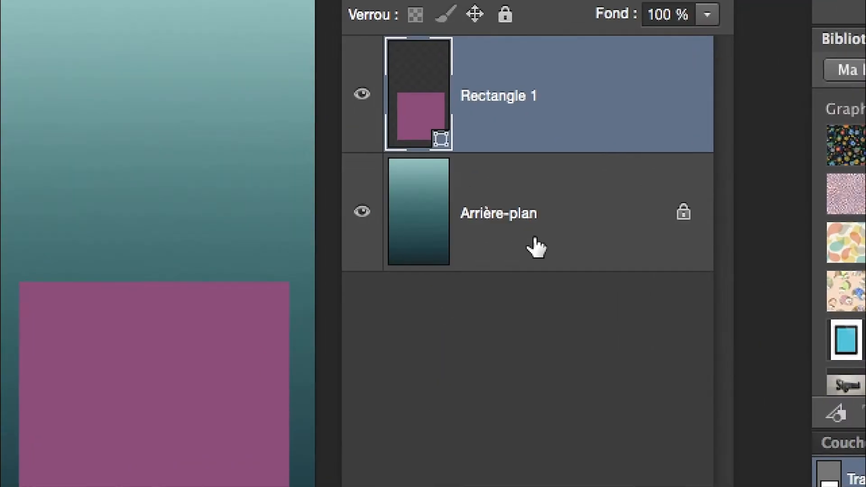
# Step: Select the Rectangle 1 and Arrière-plan layers together and align their centres horizontally
pyautogui.keyDown('shift'); pyautogui.click(533, 240); pyautogui.keyUp('shift')
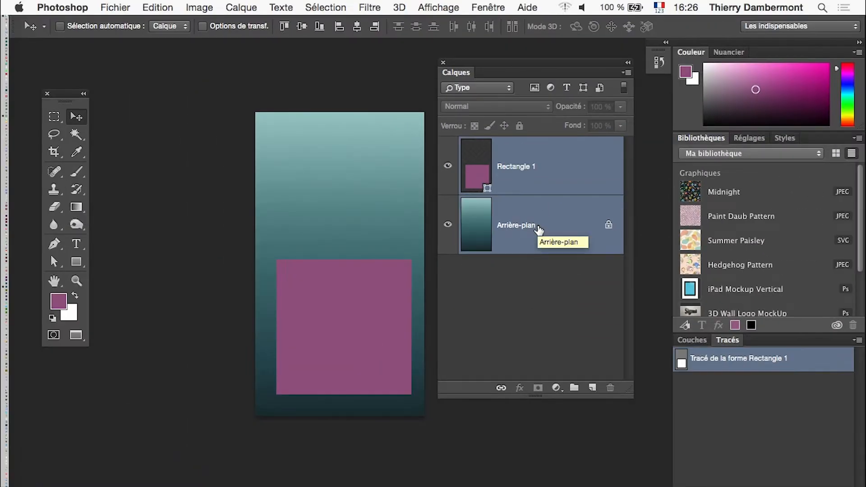
pyautogui.click(357, 27)
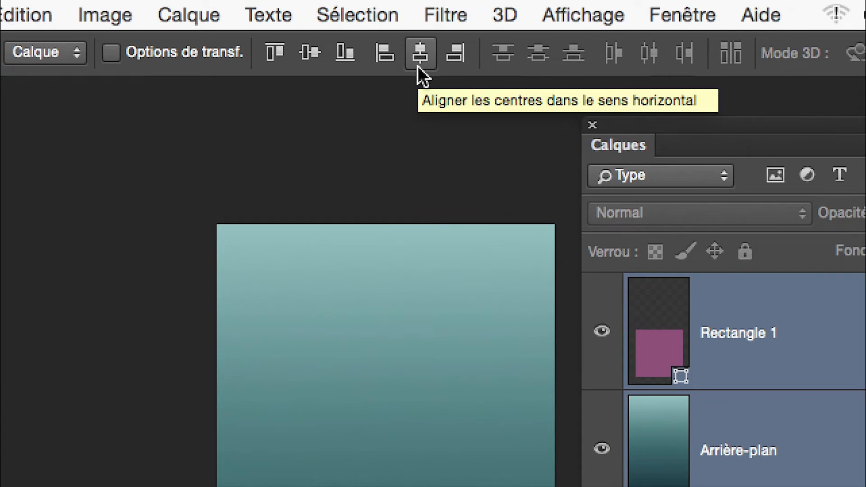
pyautogui.click(418, 65)
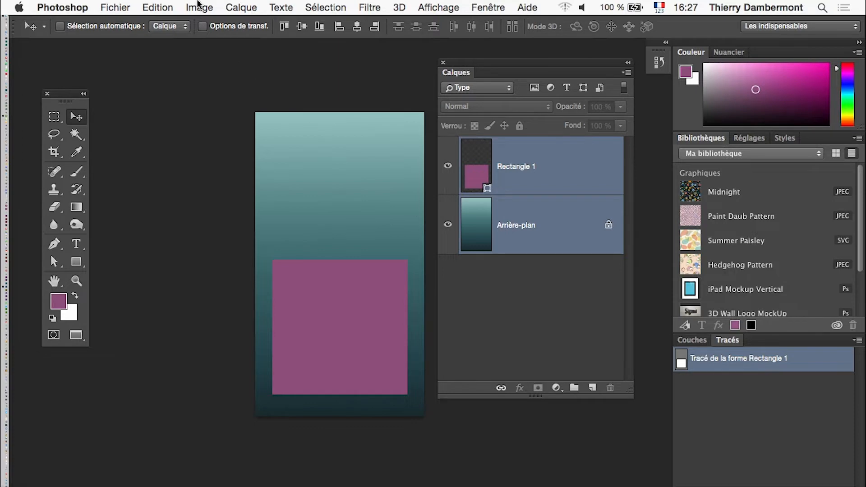
# Step: Save a copy of the document as carte-de-visite-zoo-02.psd in the doc-de-travail folder
pyautogui.click(115, 7)
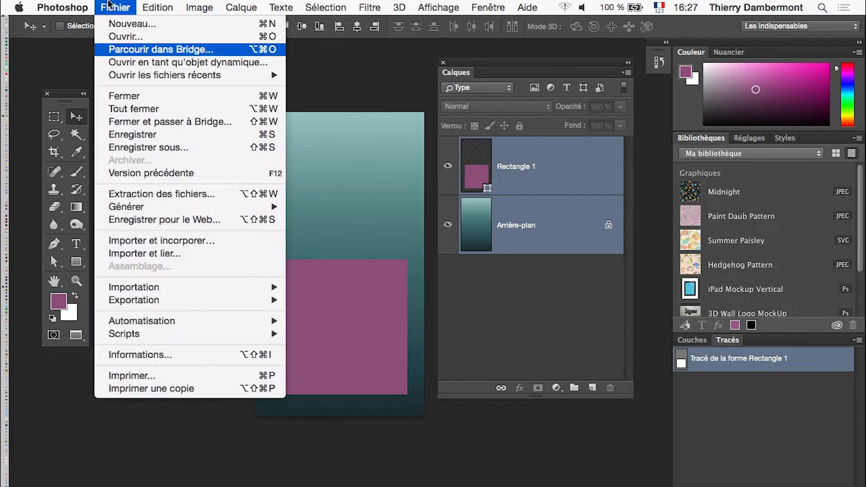
pyautogui.click(156, 147)
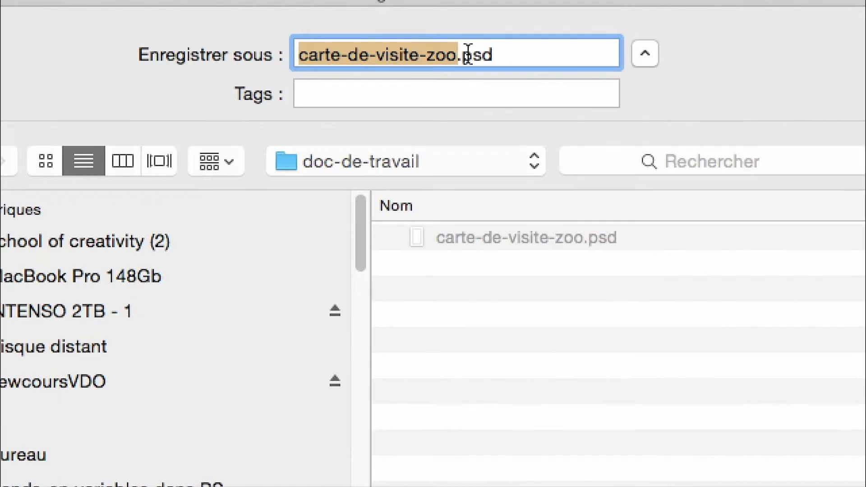
pyautogui.click(461, 54)
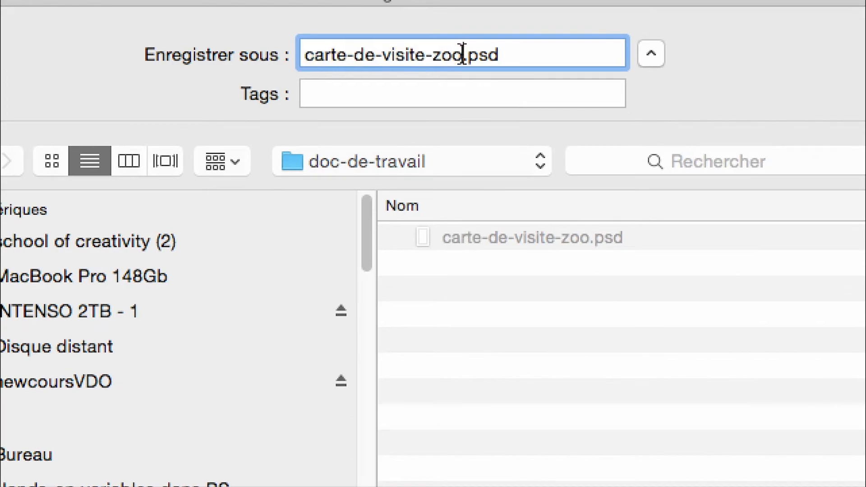
pyautogui.write('-02')
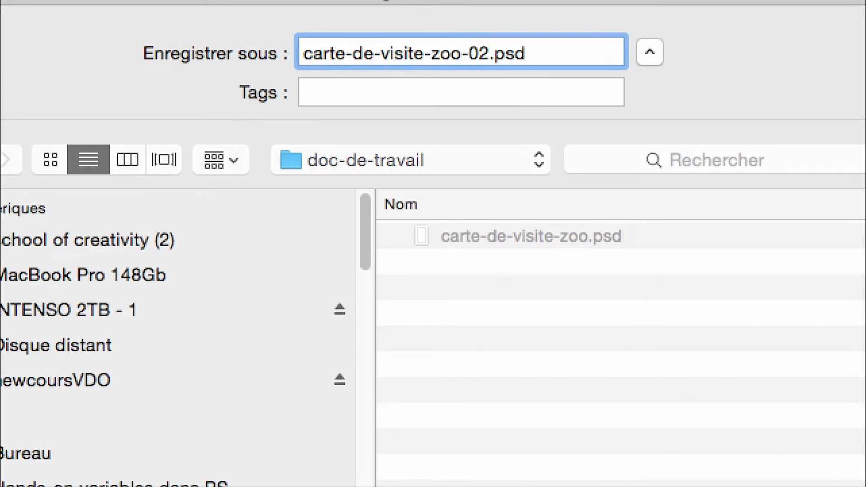
pyautogui.press('Return')
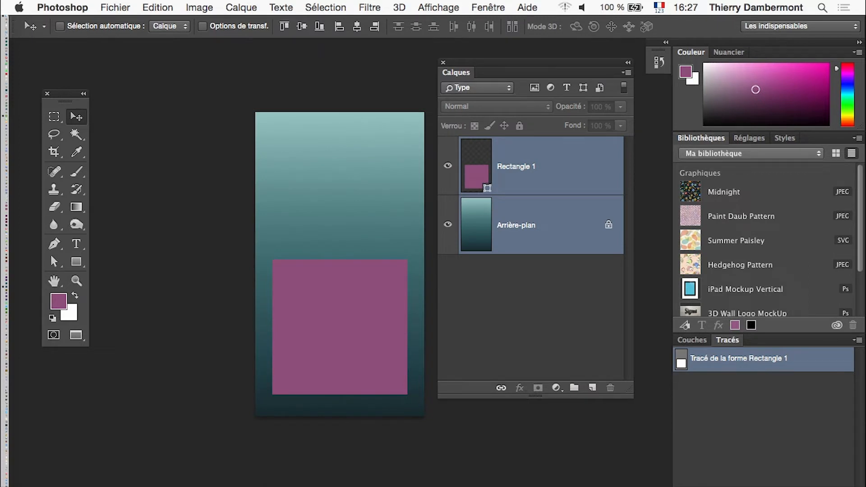
# Step: Rasterize the shape on the Rectangle 1 layer and save the document
pyautogui.hscroll(3, 339, 264)
pyautogui.scroll(-1, 339, 263)
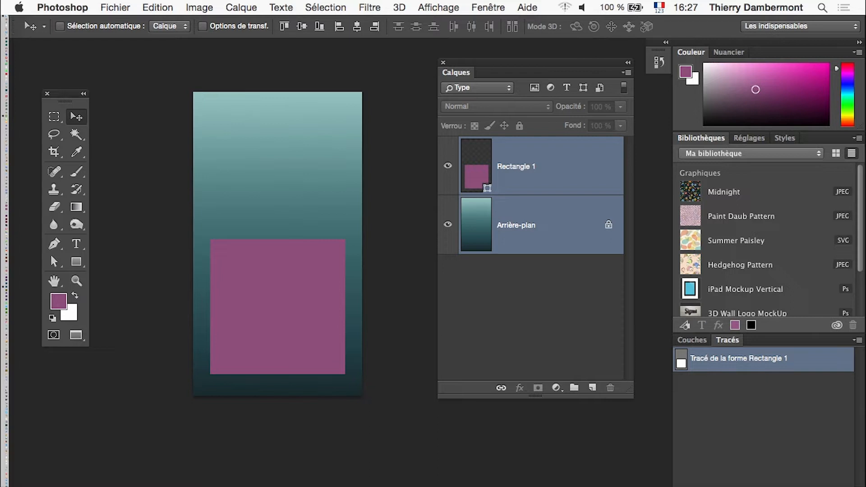
pyautogui.click(554, 167)
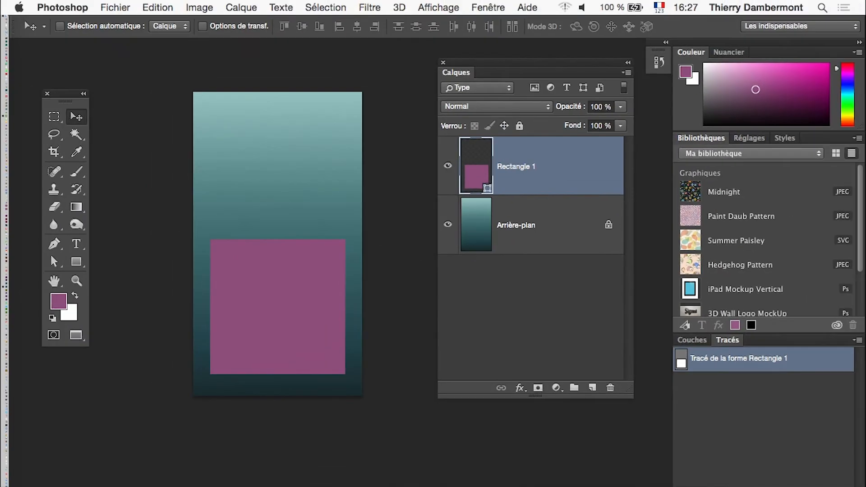
pyautogui.click(246, 7)
pyautogui.moveTo(285, 236)
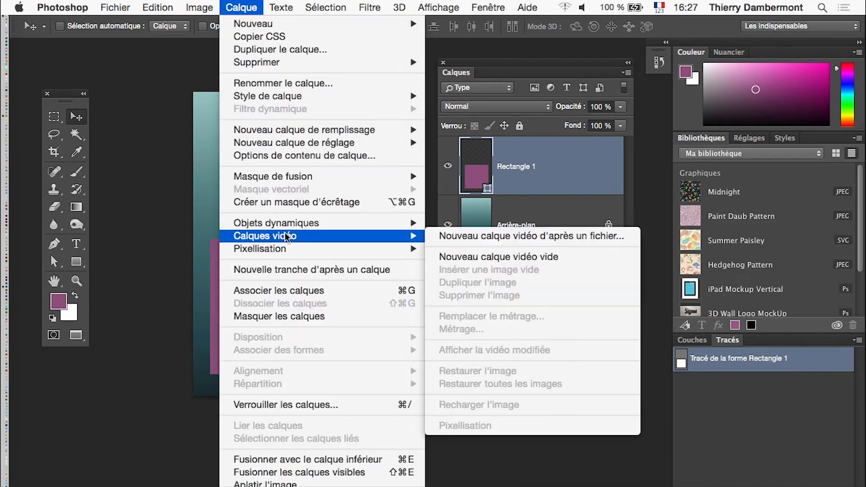
pyautogui.moveTo(295, 255)
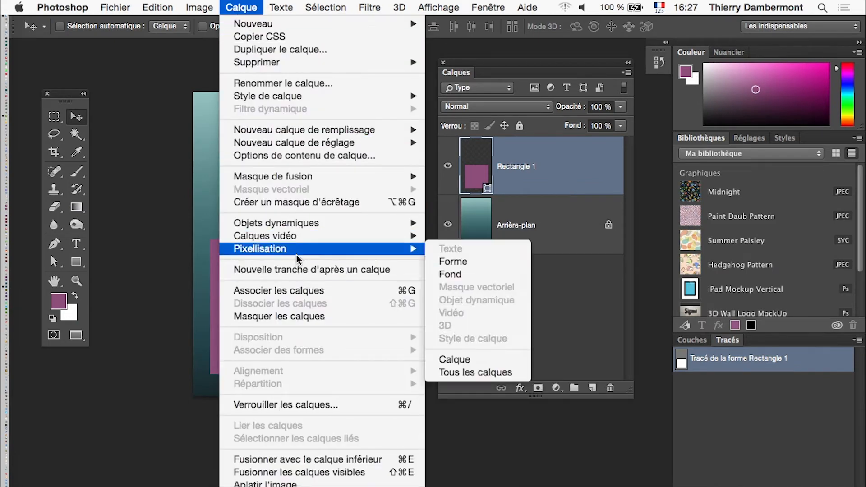
pyautogui.click(474, 262)
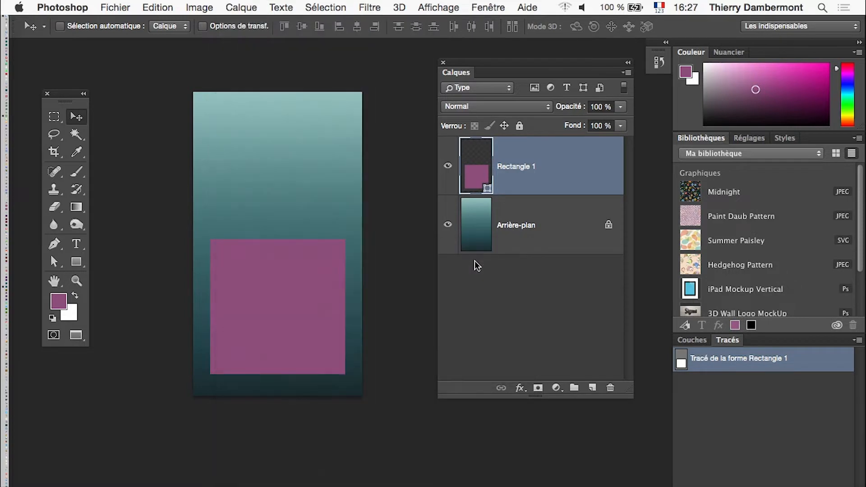
pyautogui.click(241, 7)
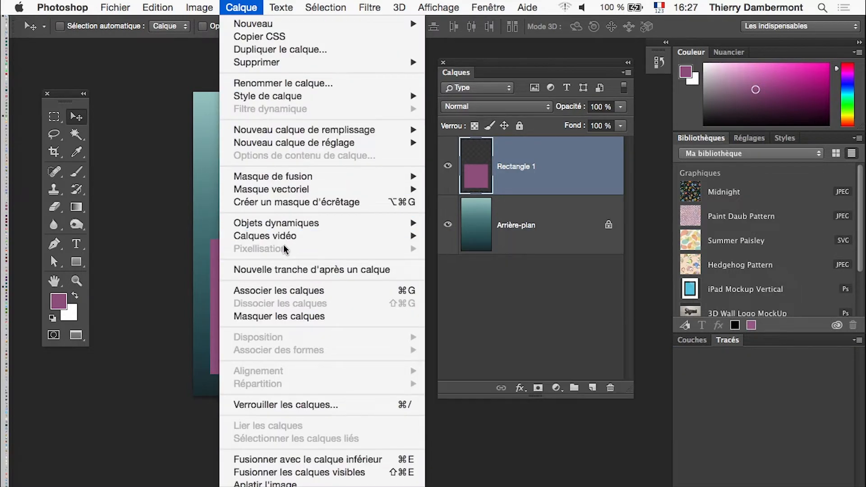
pyautogui.click(540, 190)
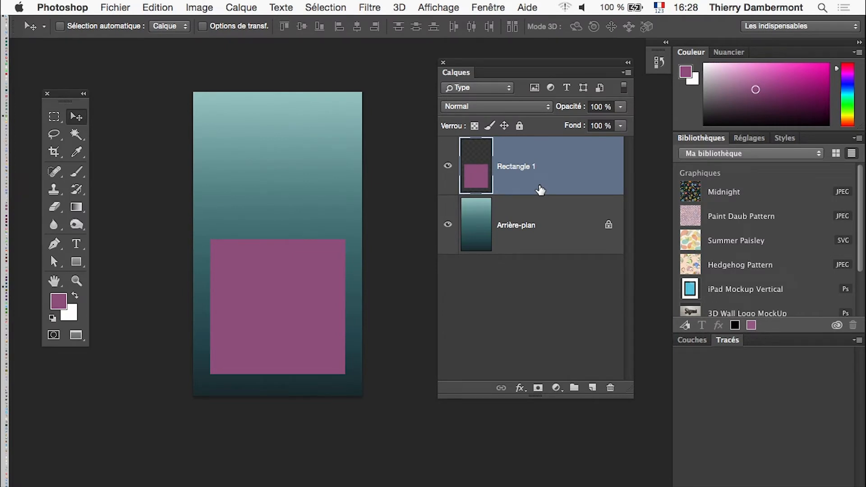
pyautogui.press('super+s')
# Step: Add the text "nom de l'animal" near the card's upper edge and line it up with the square's left edge
pyautogui.click(80, 247)
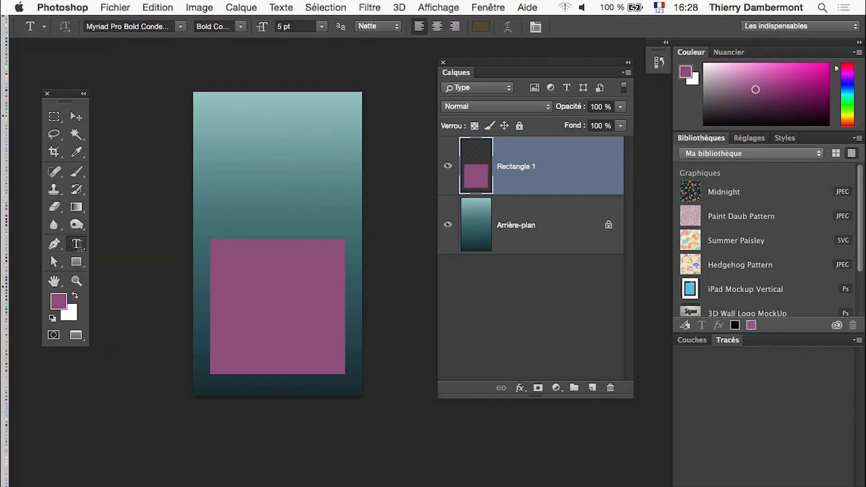
pyautogui.click(220, 113)
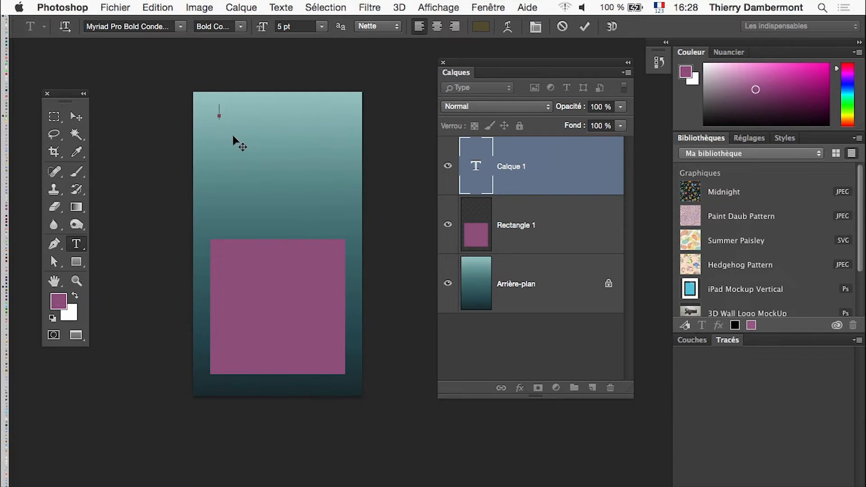
pyautogui.write("nom de l'animal")
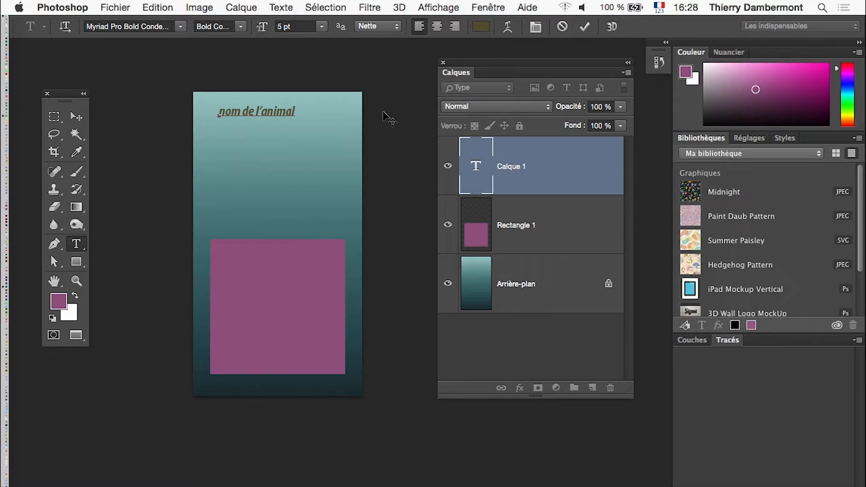
pyautogui.moveTo(302, 111); pyautogui.dragTo(221, 110)
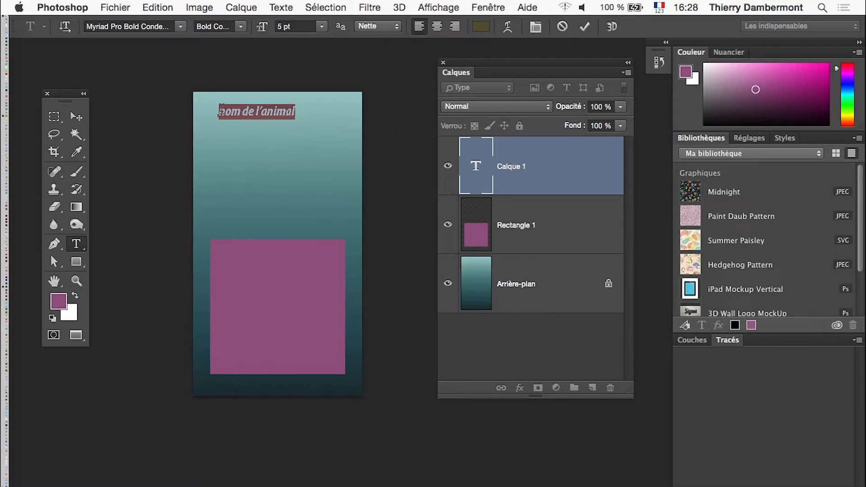
pyautogui.click(76, 118)
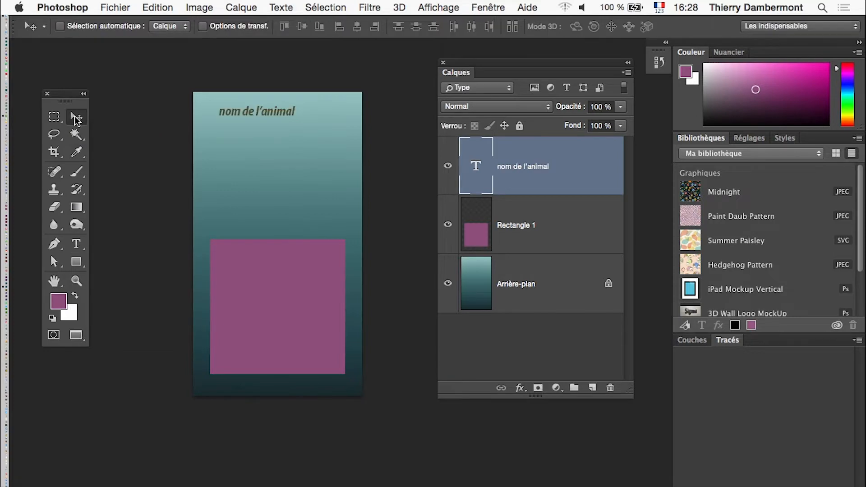
pyautogui.moveTo(248, 112)
pyautogui.mouseDown()
pyautogui.moveTo(236, 113)
pyautogui.moveTo(259, 116)
pyautogui.moveTo(240, 116)
pyautogui.mouseUp()
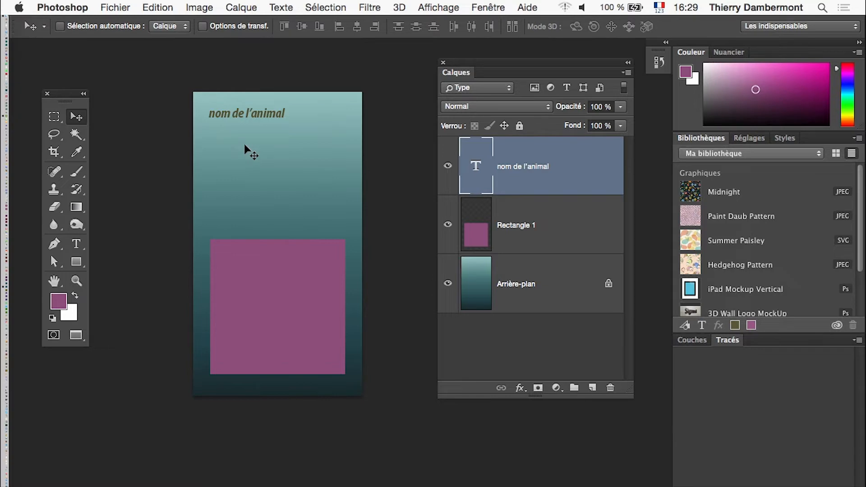
pyautogui.moveTo(242, 120); pyautogui.dragTo(240, 118)
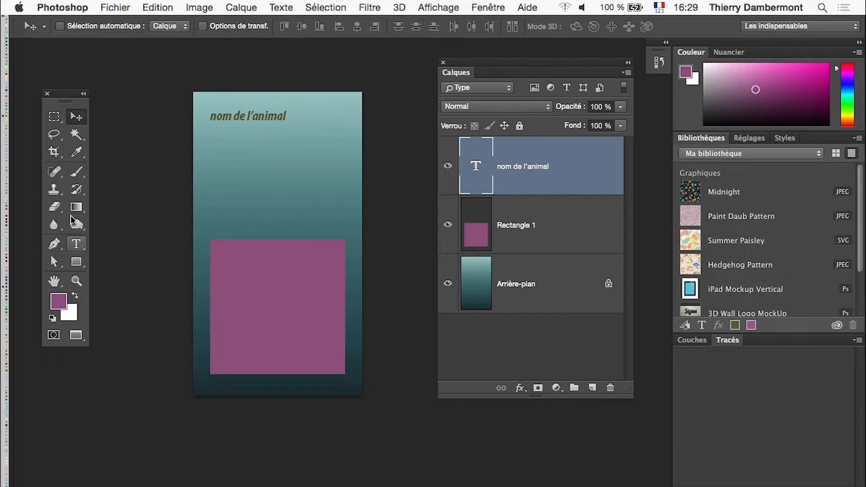
# Step: Draw a paragraph text box between the animal name and the square, fitting its edges to the square's width
pyautogui.click(76, 247)
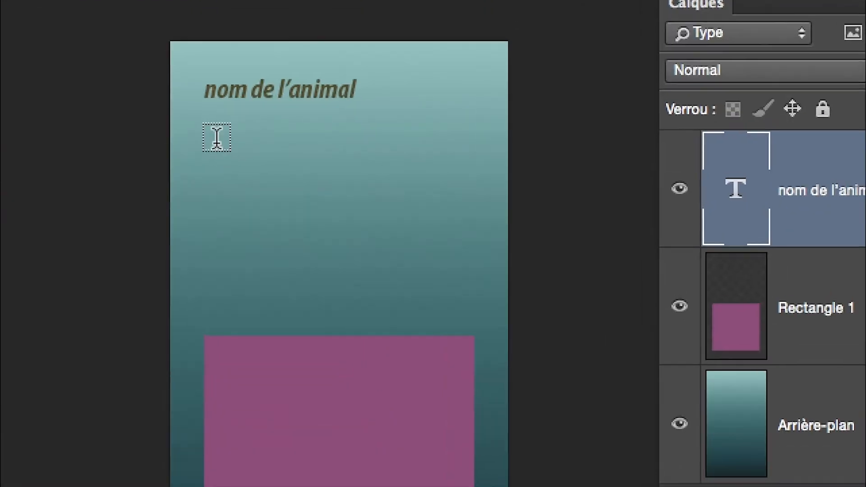
pyautogui.moveTo(211, 132); pyautogui.dragTo(309, 197)
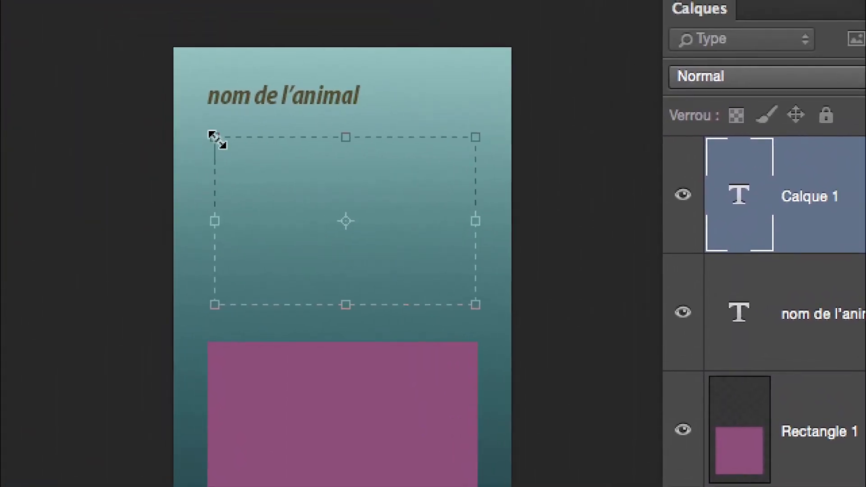
pyautogui.moveTo(218, 139); pyautogui.dragTo(216, 134)
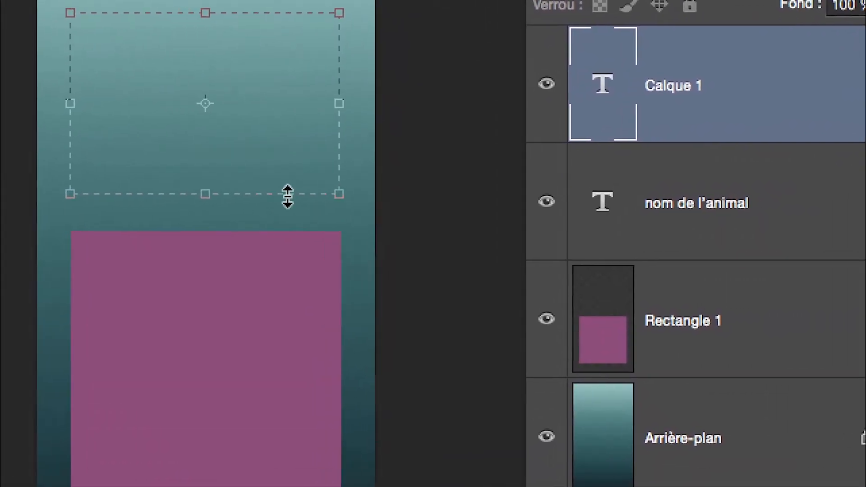
pyautogui.moveTo(260, 199); pyautogui.dragTo(260, 214)
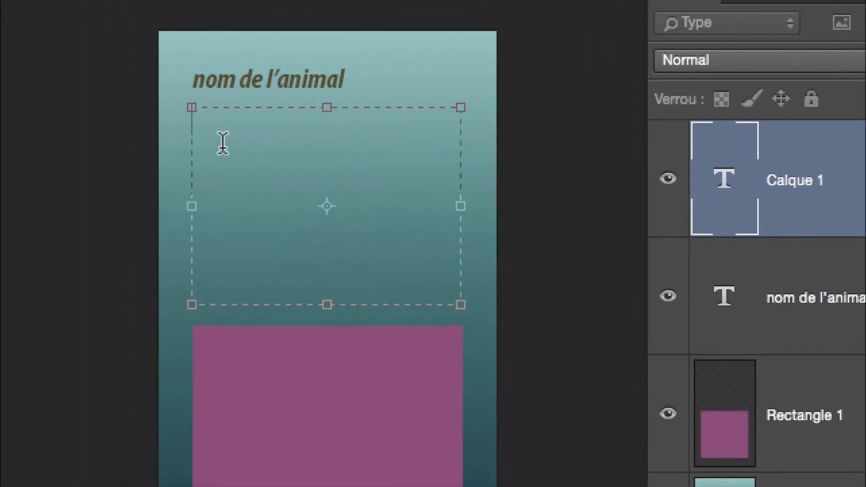
# Step: Fill the paragraph box with "la description de l'animal, son habitat, ses moeurs bizarres, etc."
pyautogui.write('la descr')
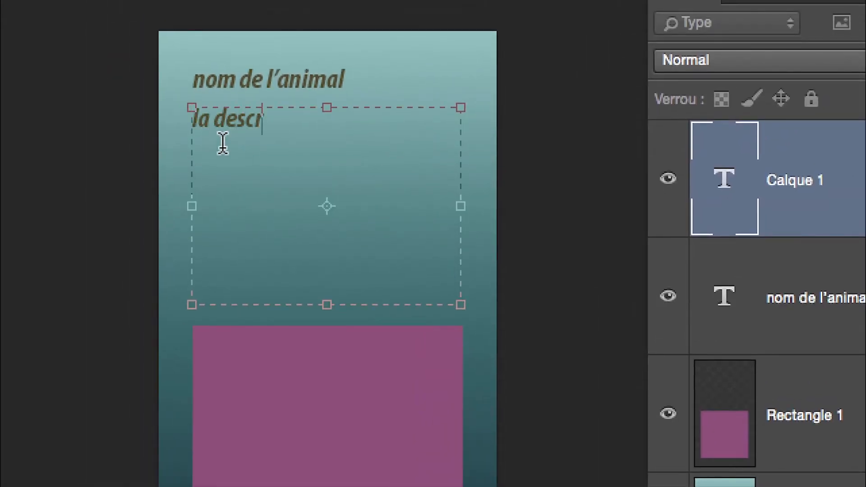
pyautogui.write("iption de l'animal")
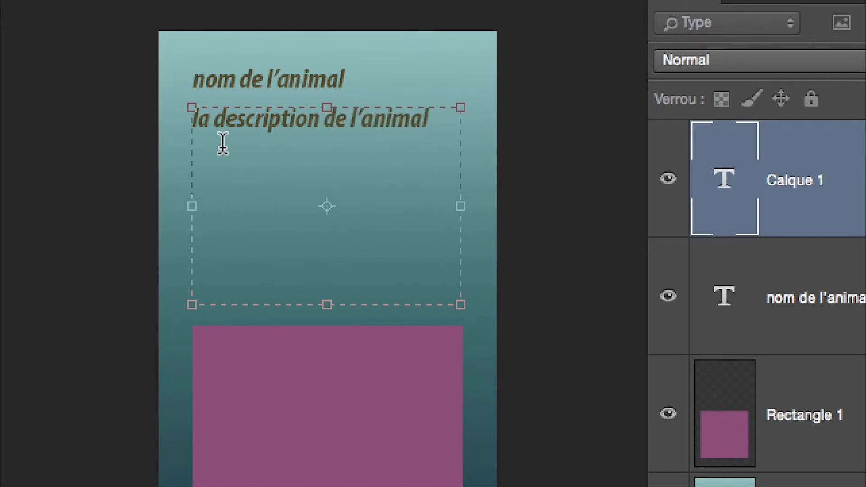
pyautogui.write(', so')
pyautogui.write('n habitat, s')
pyautogui.write('es me')
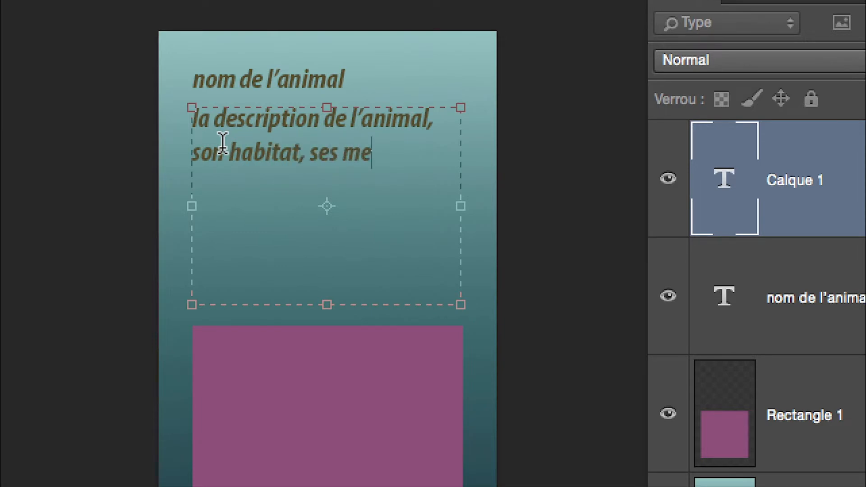
pyautogui.press('BackSpace')
pyautogui.write('oeurs bizarre')
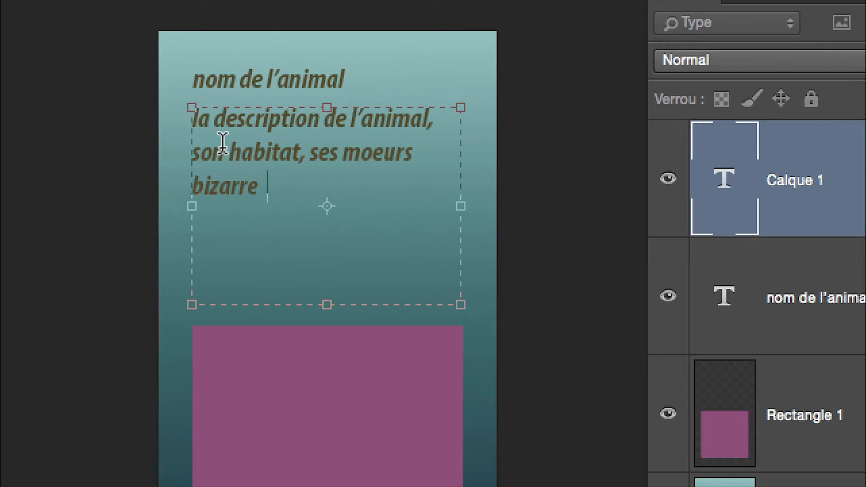
pyautogui.press('BackSpace')
pyautogui.write('s, etc')
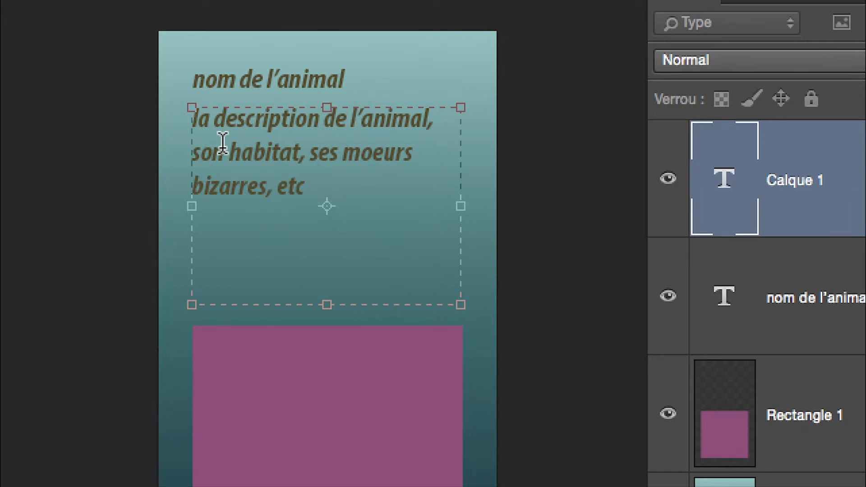
pyautogui.write('.')
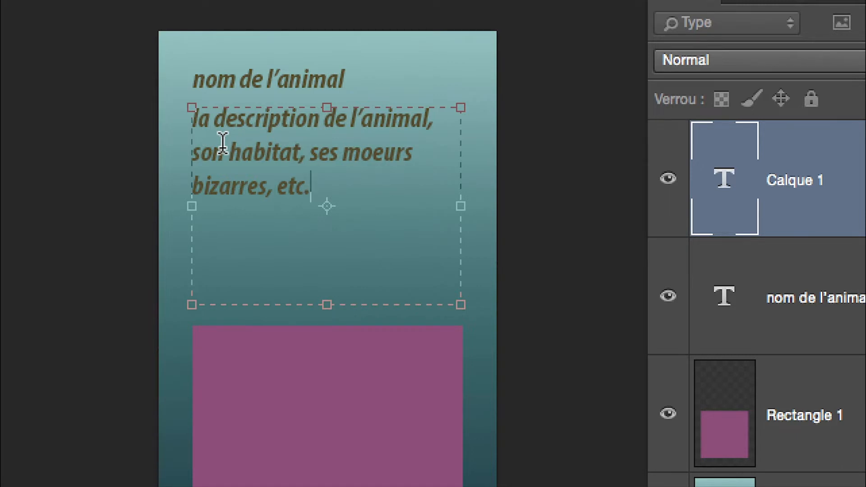
# Step: Set the whole description paragraph in the Italic style of Myriad Pro
pyautogui.tripleClick(299, 183)
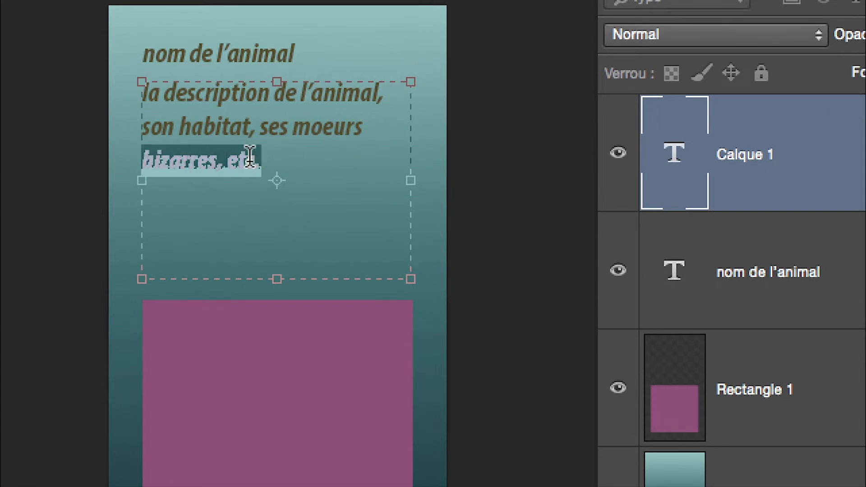
pyautogui.click(249, 156)
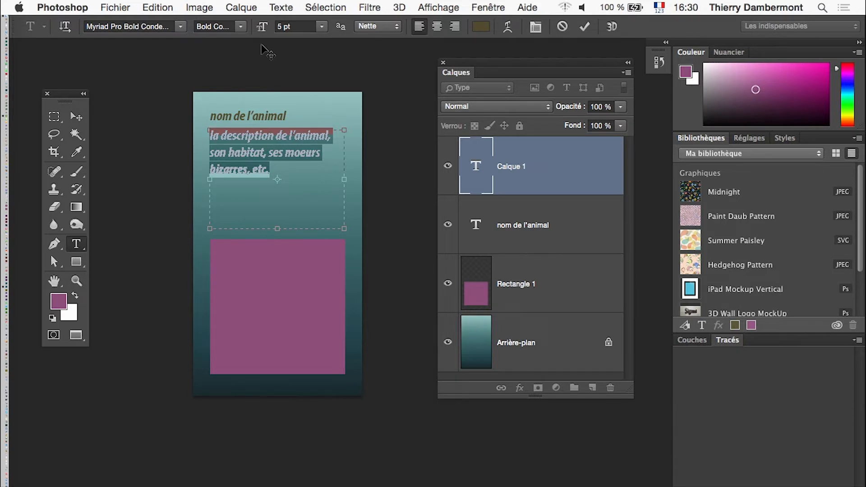
pyautogui.click(241, 26)
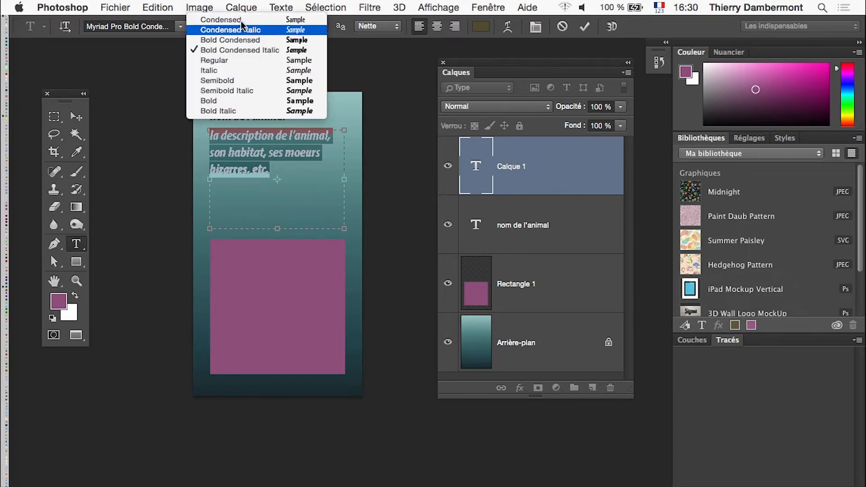
pyautogui.click(244, 62)
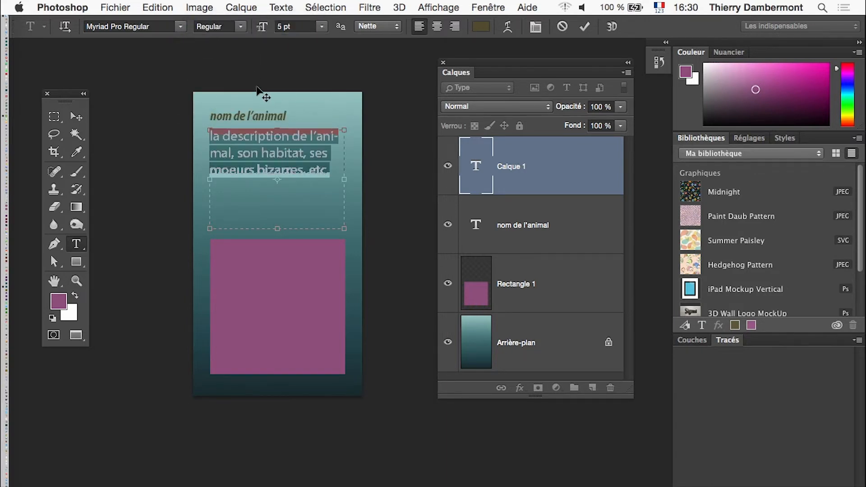
pyautogui.click(236, 27)
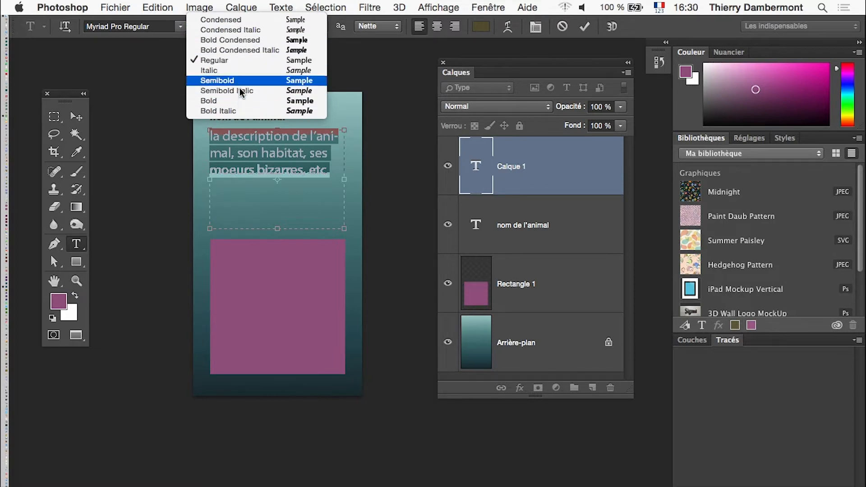
pyautogui.click(243, 71)
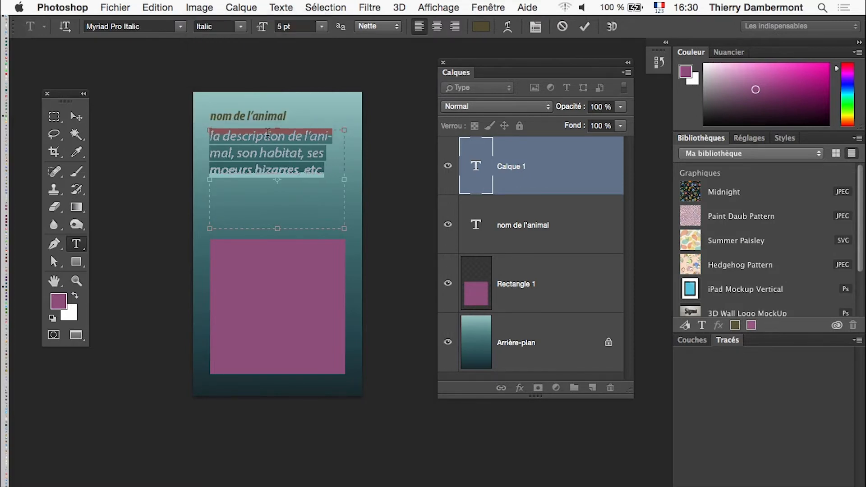
pyautogui.click(269, 147)
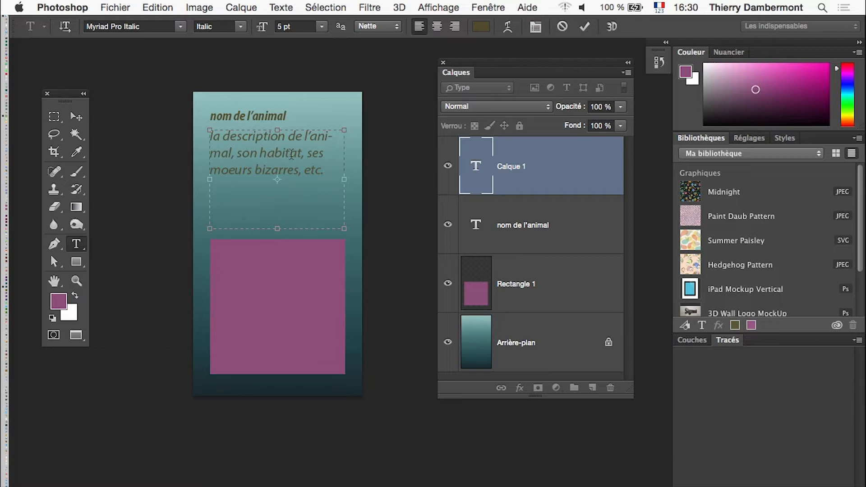
# Step: Reduce the whole description paragraph's font size to 4 pt and commit the text
pyautogui.moveTo(328, 167); pyautogui.dragTo(190, 132)
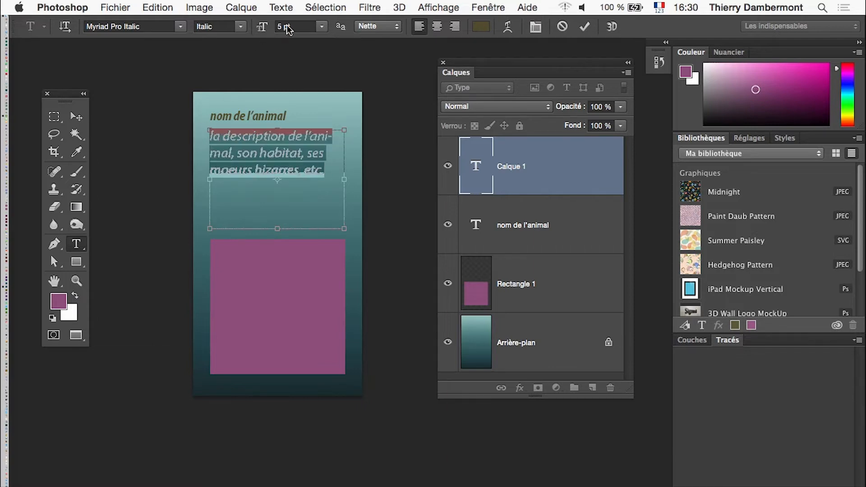
pyautogui.click(322, 30)
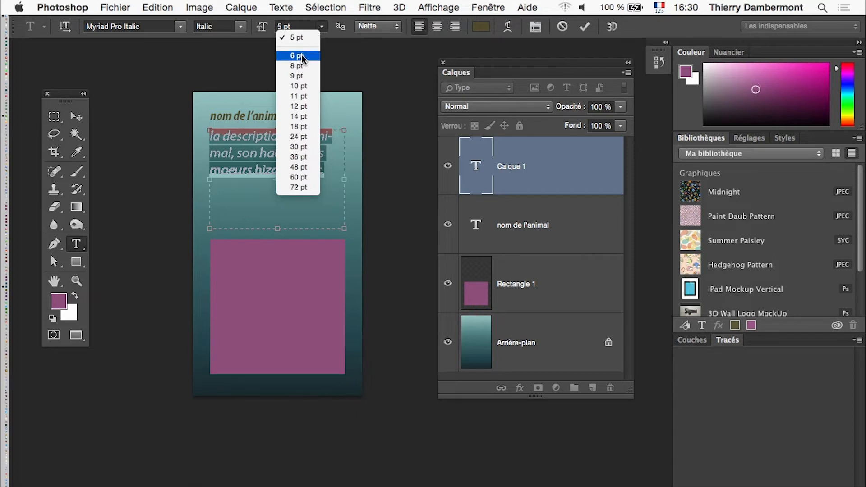
pyautogui.click(301, 37)
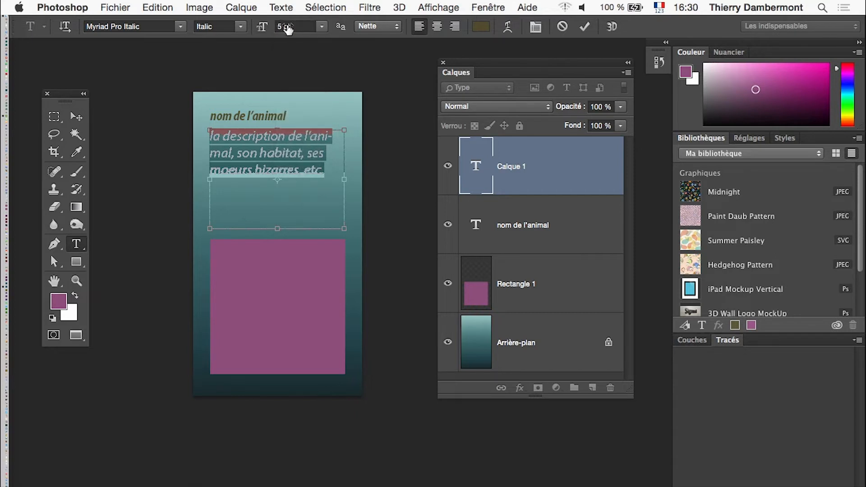
pyautogui.moveTo(288, 28); pyautogui.dragTo(290, 28)
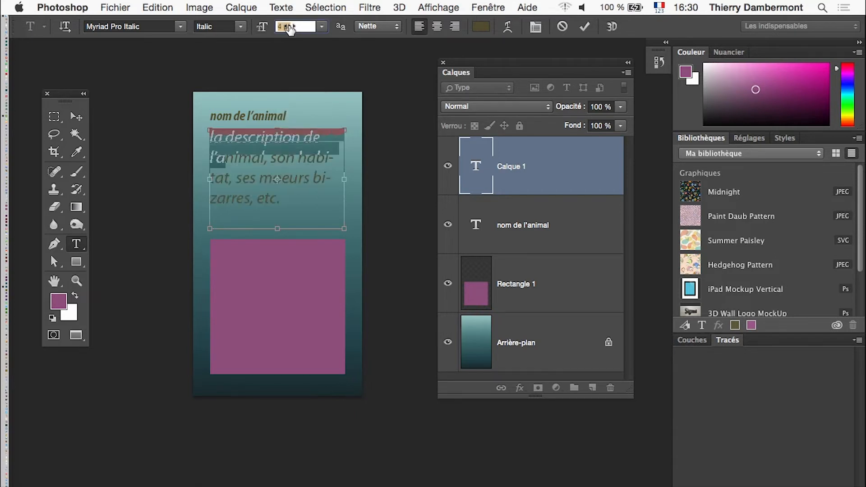
pyautogui.click(247, 136)
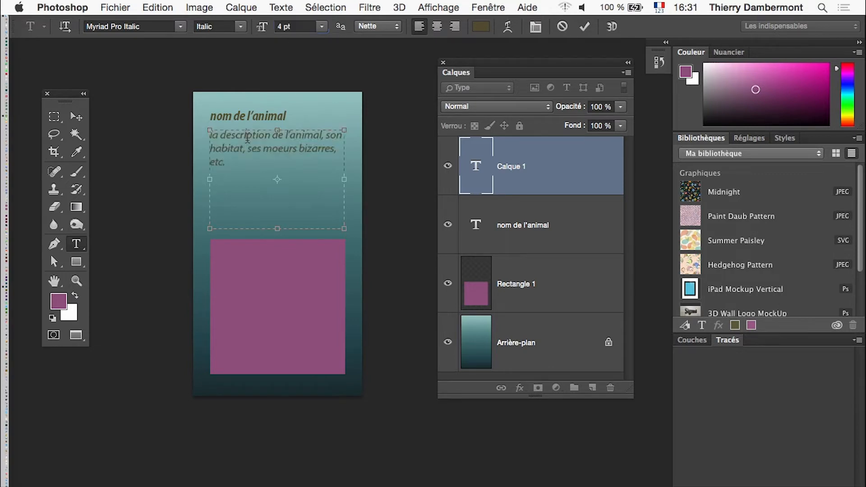
pyautogui.click(77, 118)
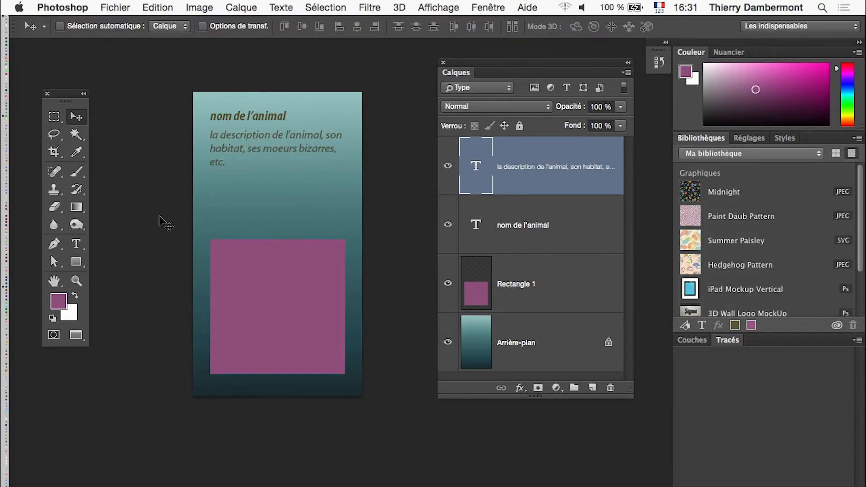
# Step: Save the document under the new name carte-de-visite-zoo-03.psd in the doc-de-travail folder
pyautogui.click(116, 8)
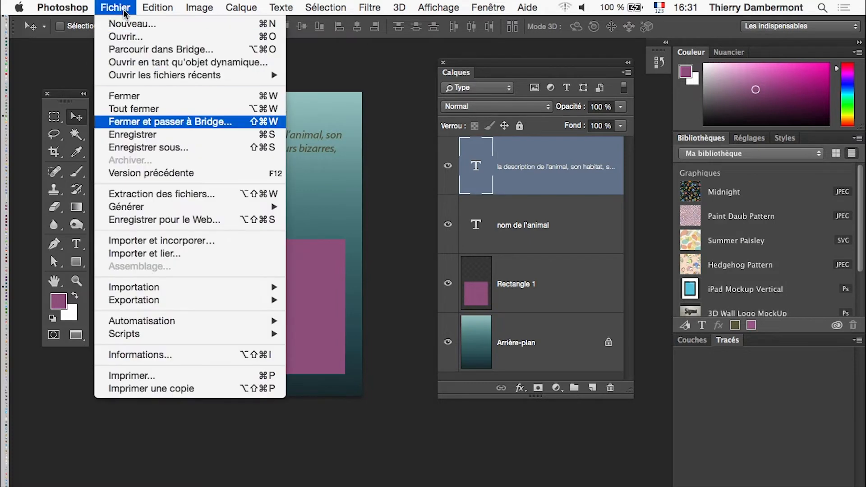
pyautogui.click(152, 144)
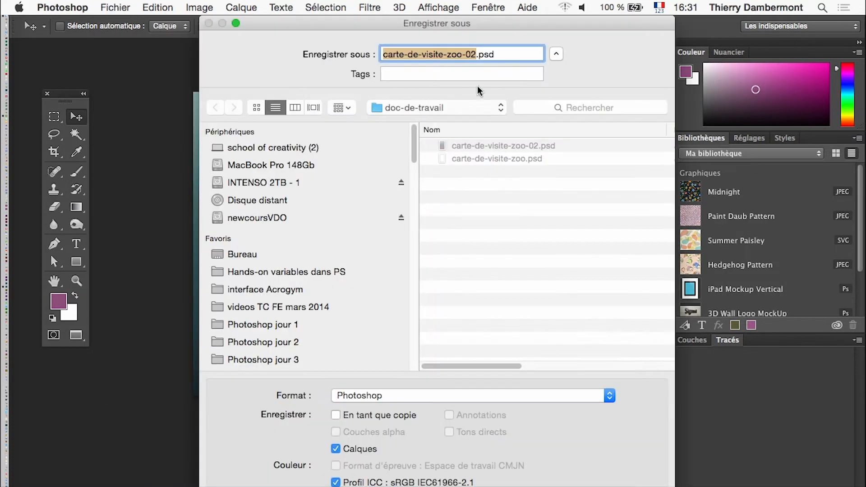
pyautogui.click(476, 55)
pyautogui.press('BackSpace')
pyautogui.write('3')
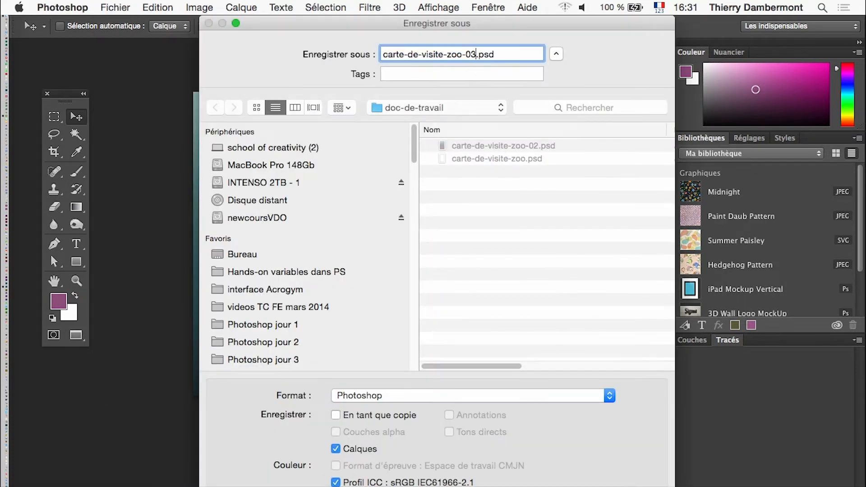
pyautogui.press('Return')
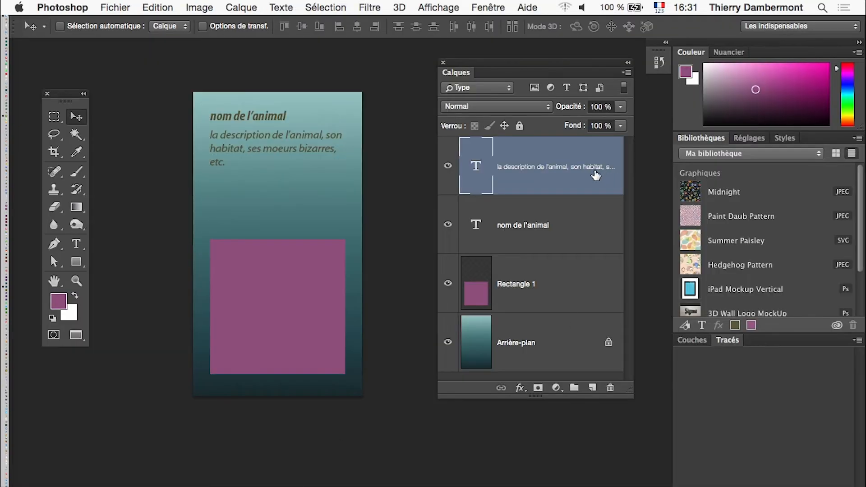
# Step: Enlarge the Layers panel and select the Rectangle 1 layer
pyautogui.click(559, 221)
pyautogui.moveTo(633, 397); pyautogui.dragTo(649, 455)
pyautogui.click(570, 301)
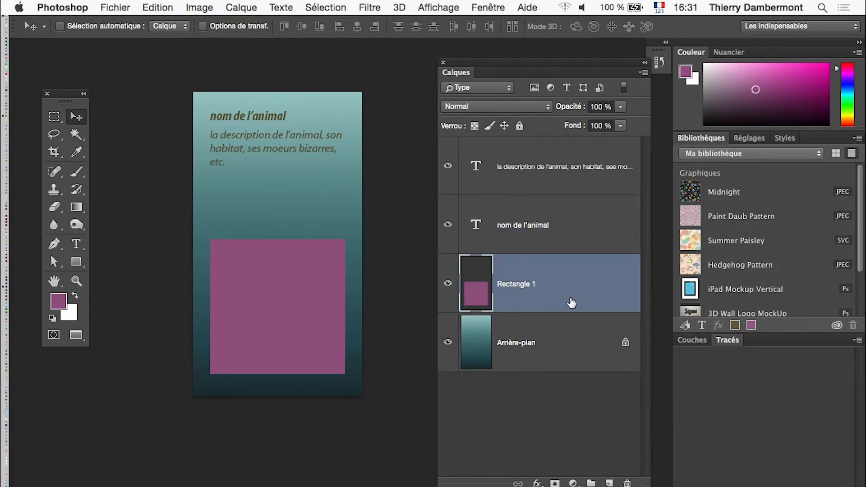
pyautogui.click(573, 236)
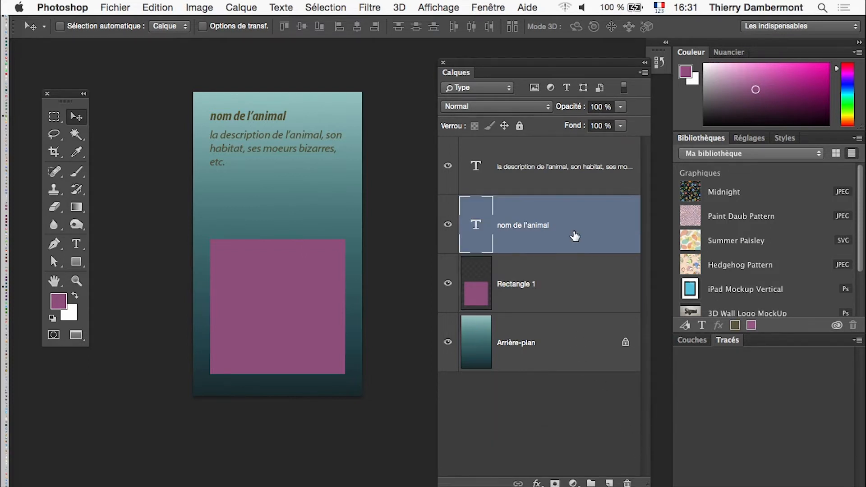
pyautogui.click(567, 181)
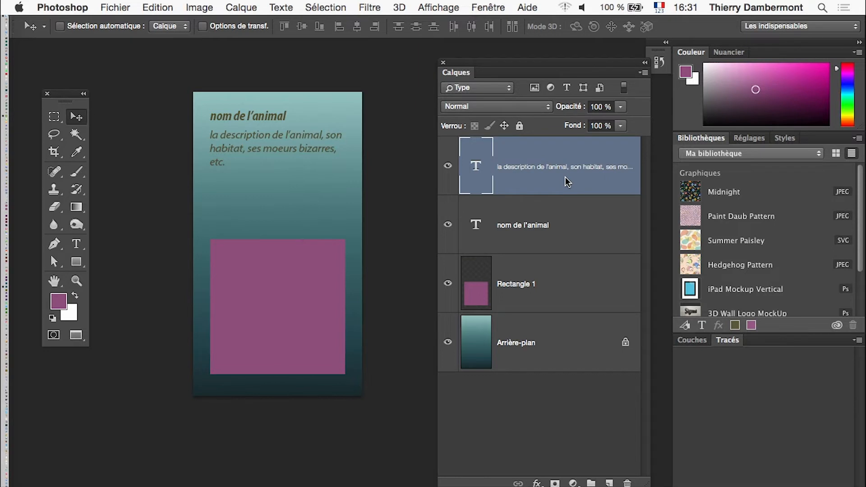
pyautogui.click(550, 292)
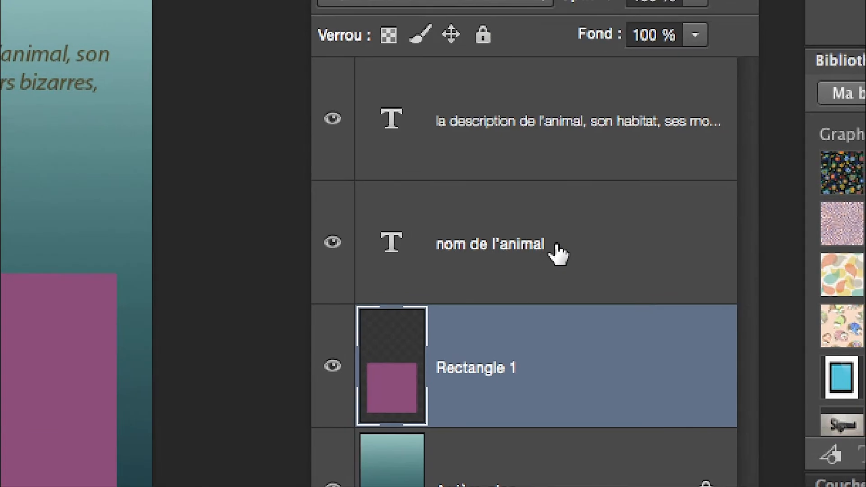
pyautogui.click(558, 165)
pyautogui.click(561, 224)
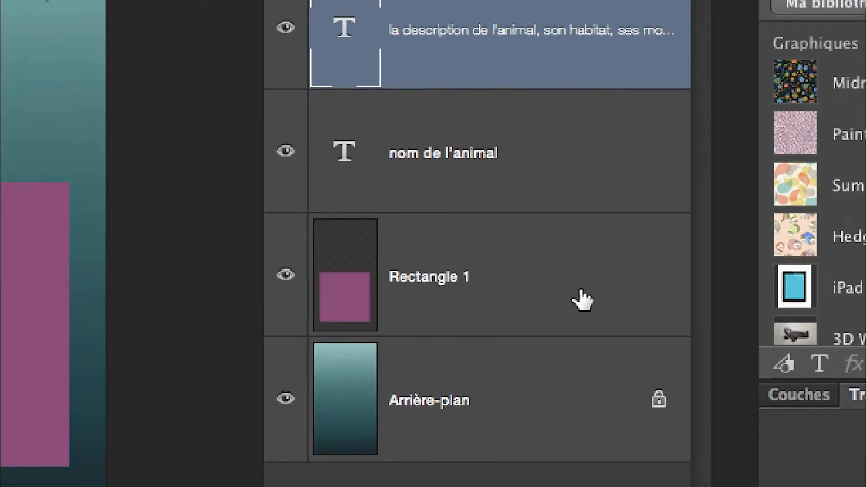
pyautogui.click(621, 444)
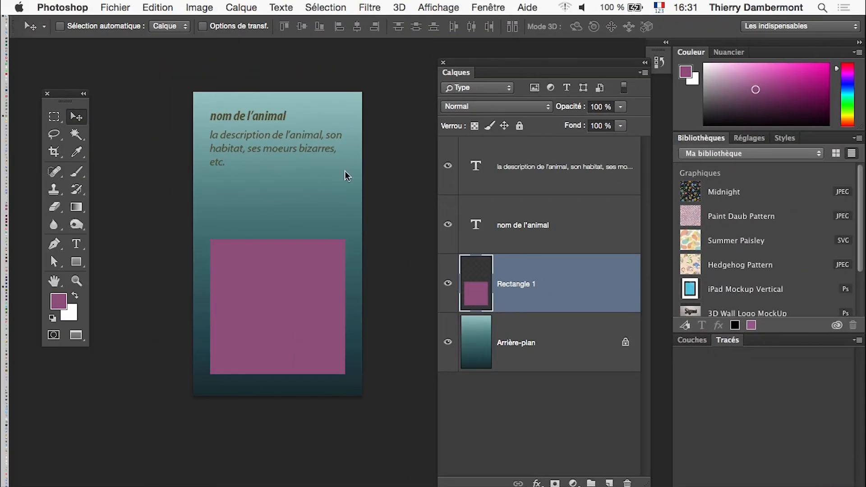
# Step: Open the image's variable definitions and enable pixel replacement (Remplacement de pixels) for the Rectangle 1 layer
pyautogui.click(199, 7)
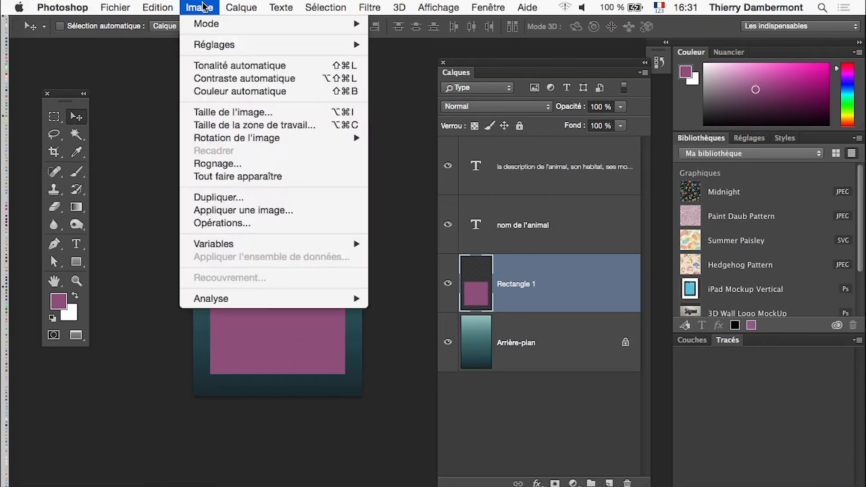
pyautogui.moveTo(241, 246)
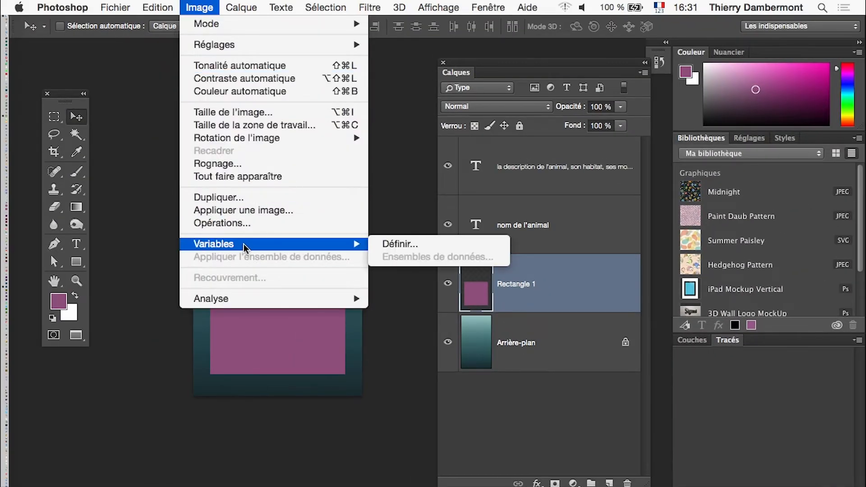
pyautogui.click(400, 244)
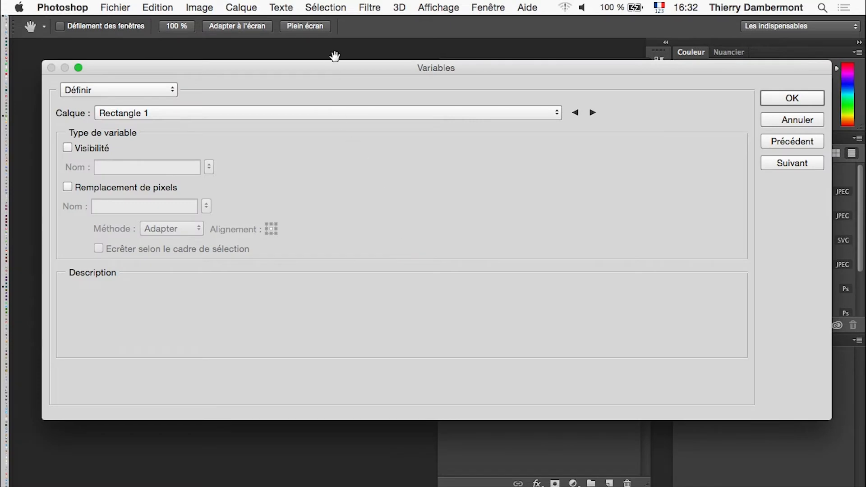
pyautogui.moveTo(336, 68); pyautogui.dragTo(386, 246)
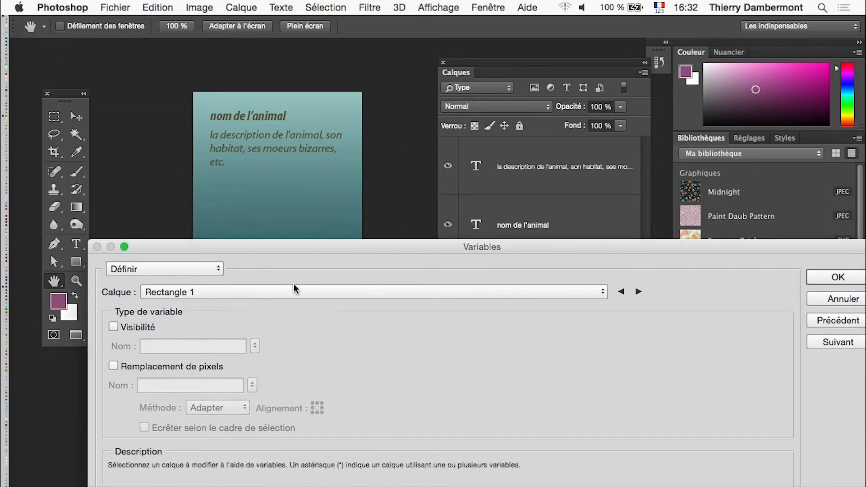
pyautogui.press('alt')
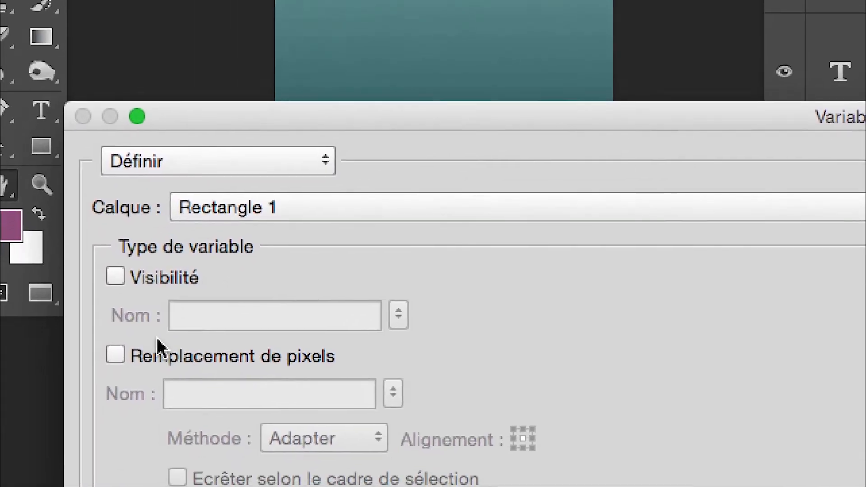
pyautogui.click(159, 354)
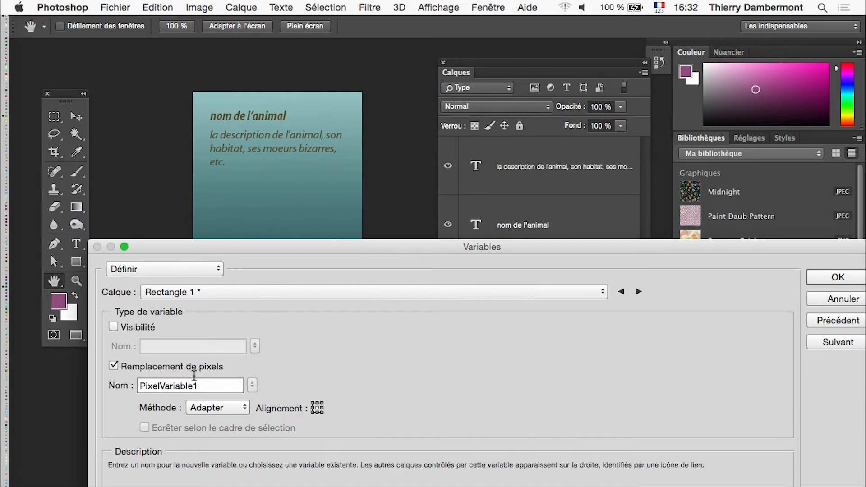
pyautogui.click(198, 386)
pyautogui.moveTo(198, 386); pyautogui.dragTo(130, 390)
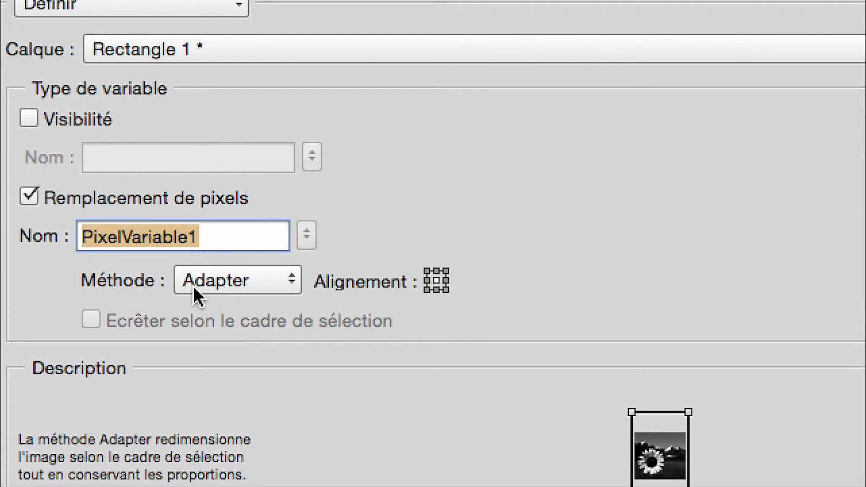
# Step: Try the Remplir, Tel quel, Conformer and Adapter replacement methods for the Rectangle 1 pixel variable
pyautogui.click(193, 287)
pyautogui.click(198, 308)
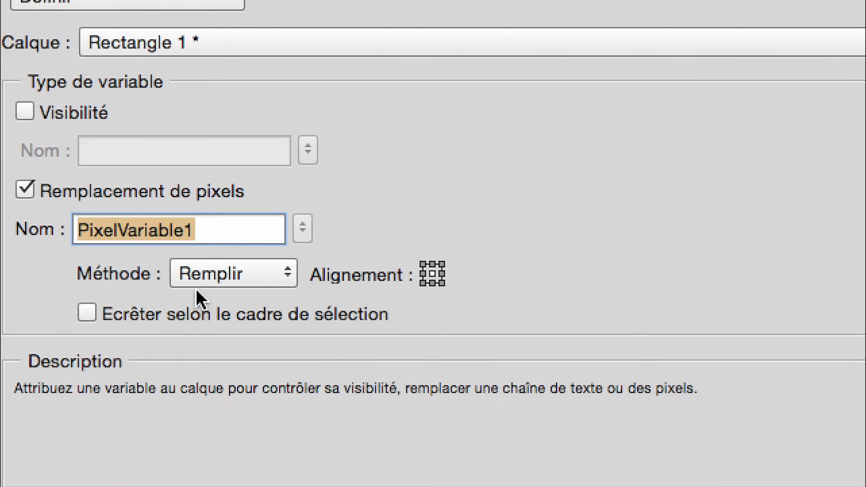
pyautogui.moveTo(198, 272)
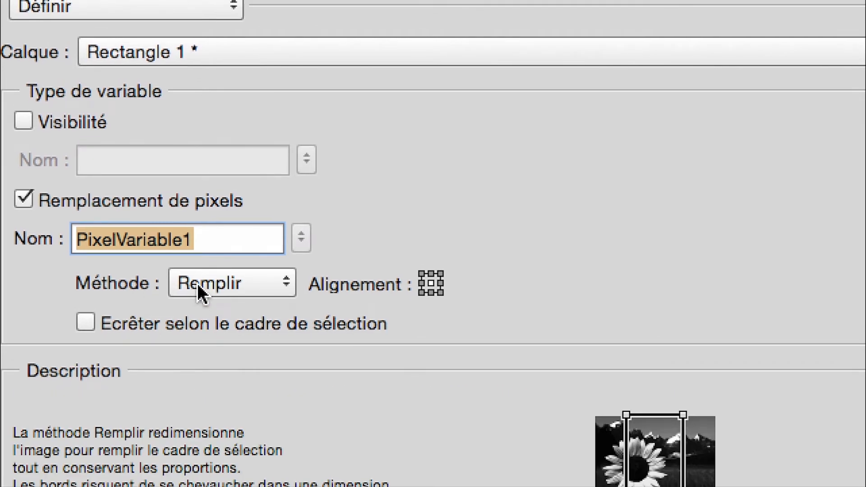
pyautogui.click(196, 284)
pyautogui.click(199, 288)
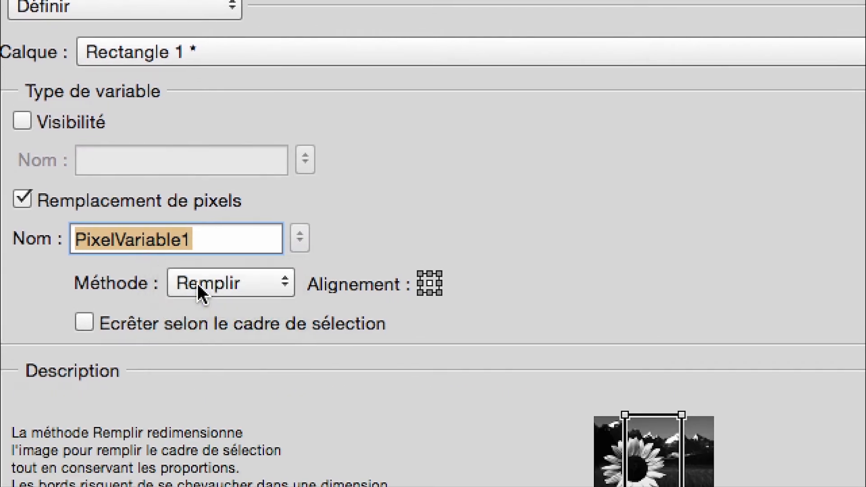
pyautogui.moveTo(421, 283)
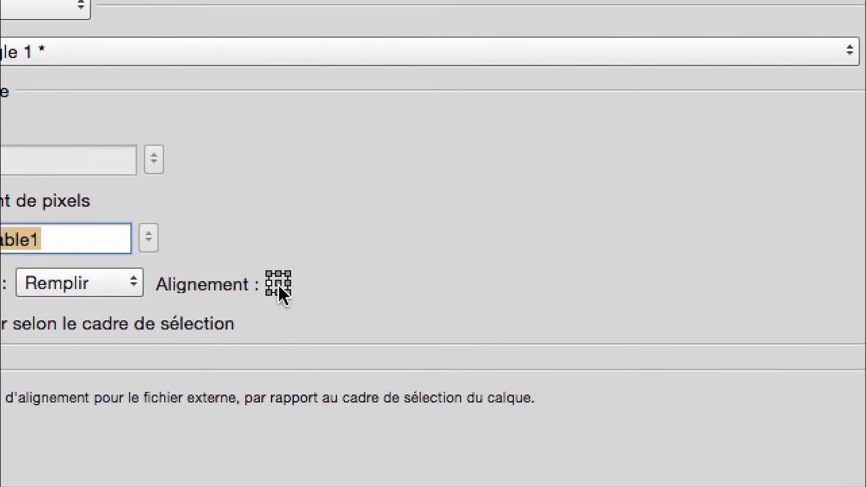
pyautogui.click(215, 285)
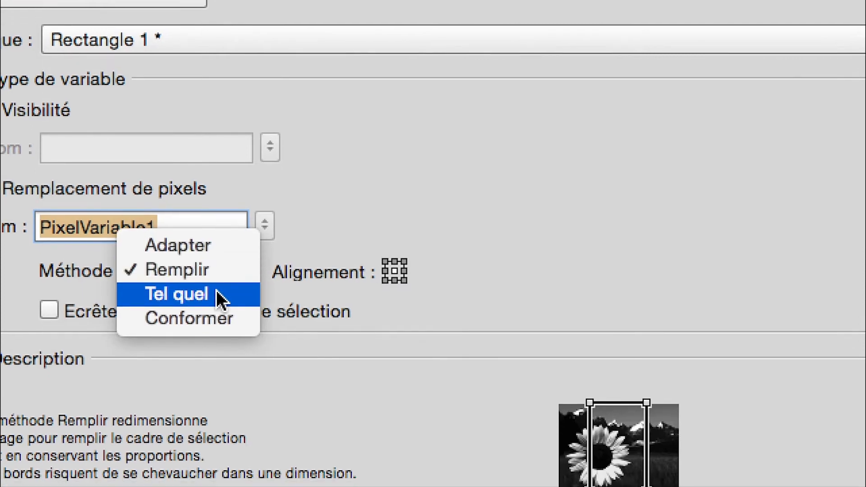
pyautogui.click(222, 308)
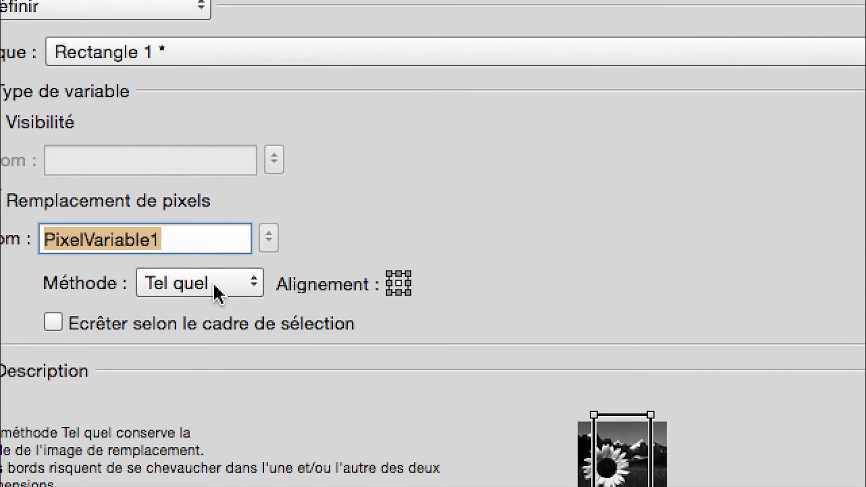
pyautogui.click(216, 285)
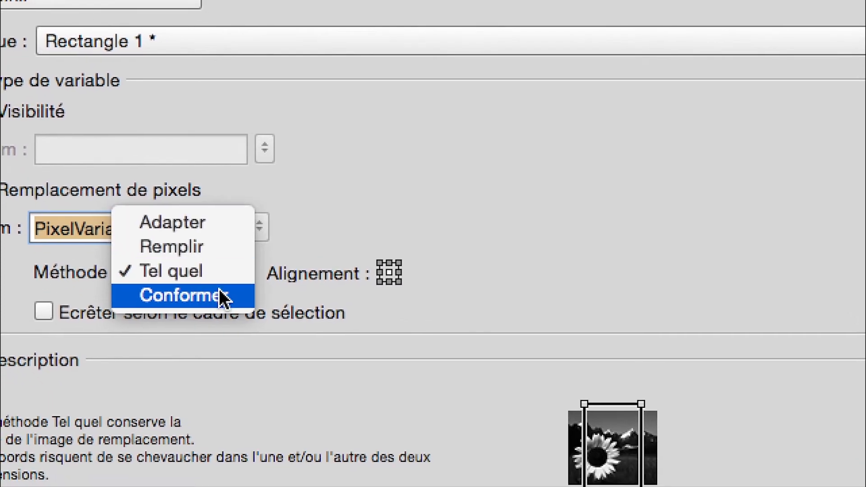
pyautogui.click(228, 303)
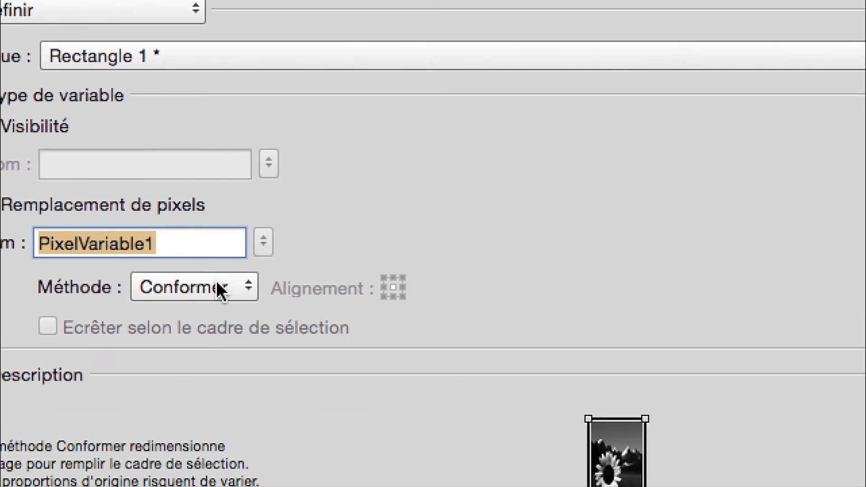
pyautogui.click(217, 283)
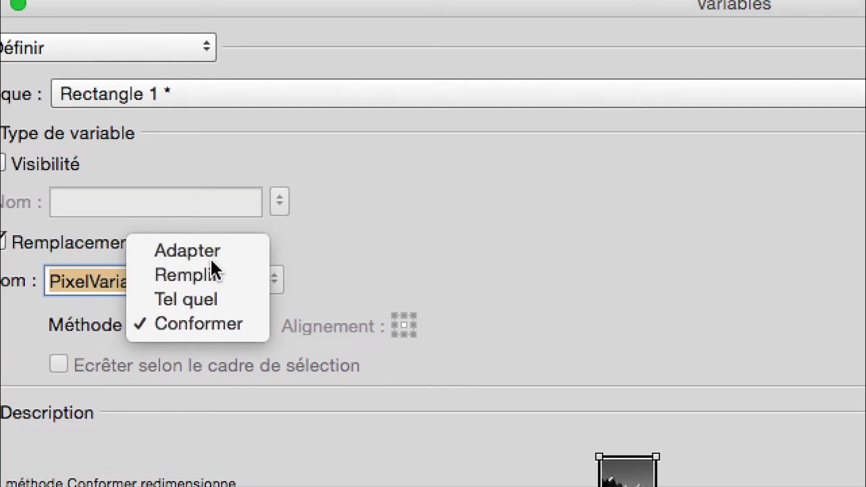
pyautogui.click(205, 211)
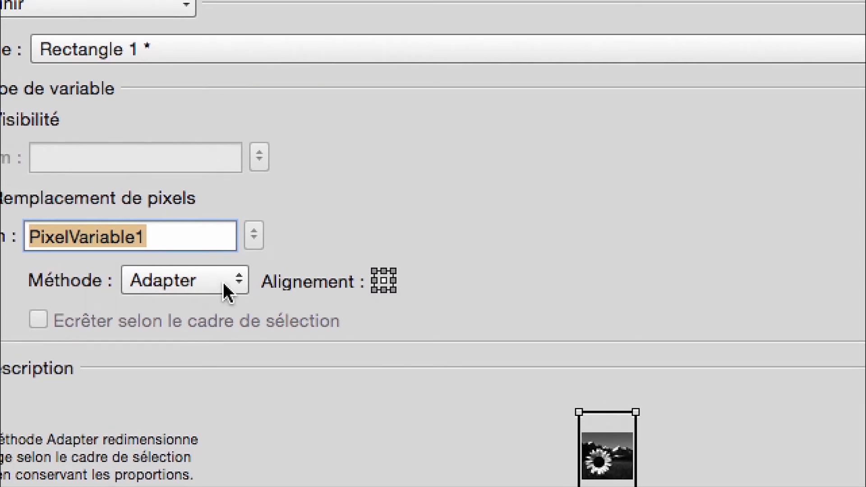
pyautogui.click(222, 283)
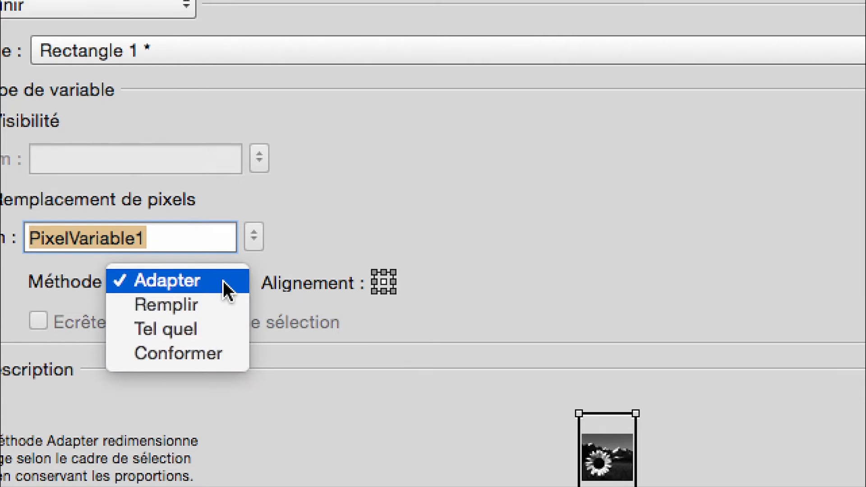
pyautogui.click(222, 280)
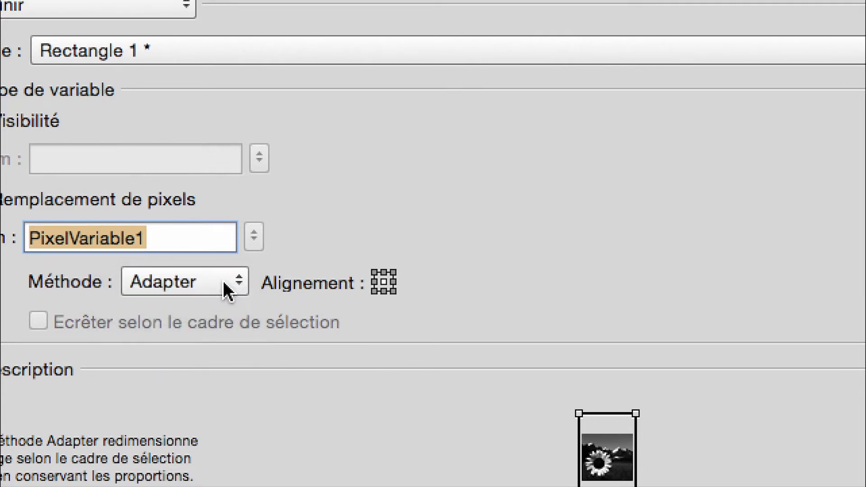
# Step: Set the Rectangle 1 pixel variable's method to Remplir and enable clipping to the bounding box (Ecrêter selon le cadre de sélection)
pyautogui.click(223, 280)
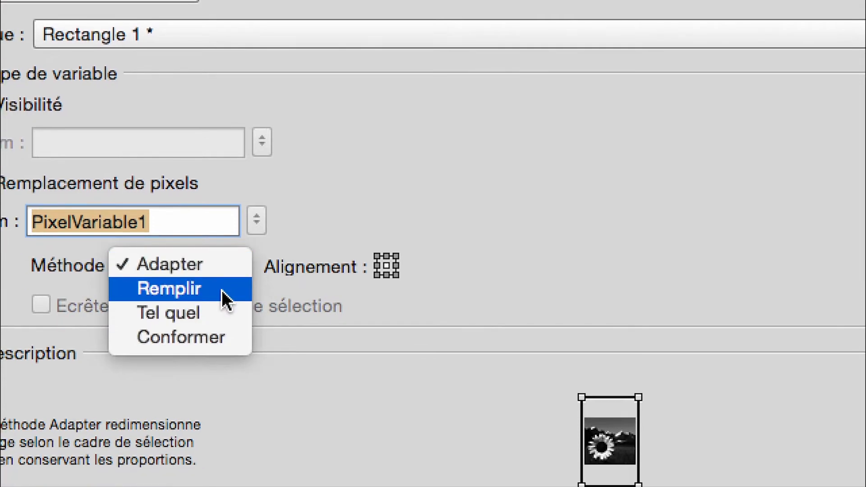
pyautogui.click(223, 305)
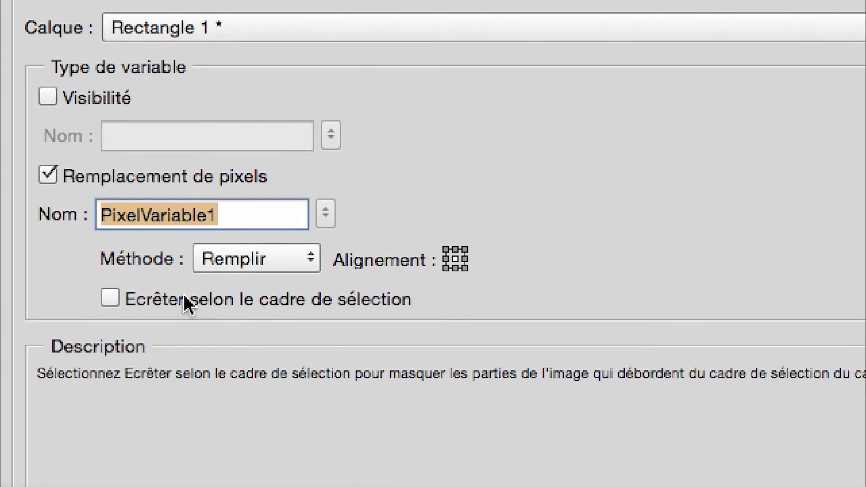
pyautogui.click(185, 306)
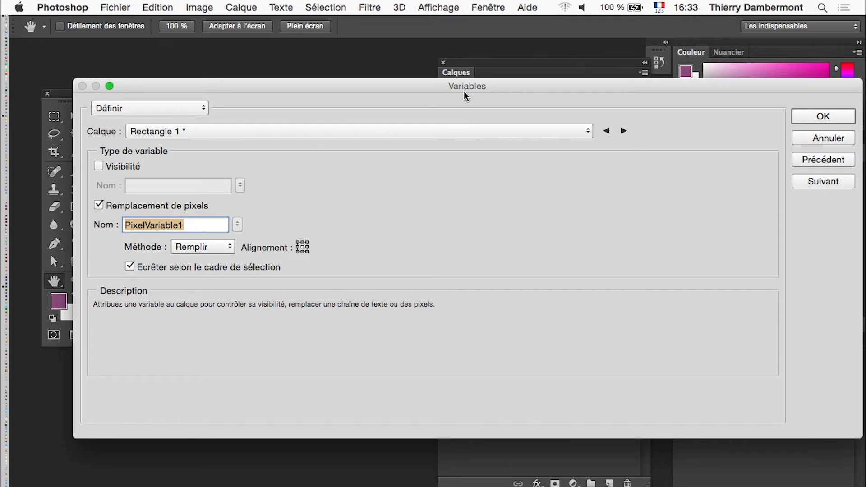
pyautogui.moveTo(466, 96); pyautogui.dragTo(472, 321)
pyautogui.moveTo(449, 219); pyautogui.dragTo(469, 96)
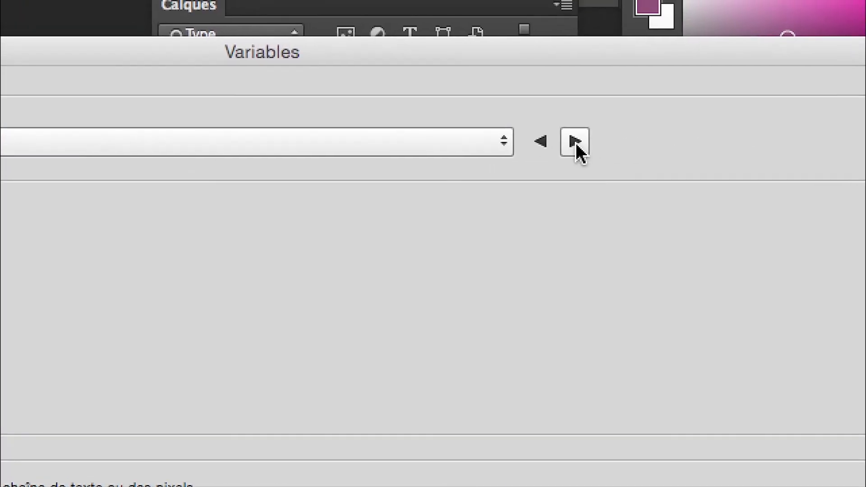
# Step: Enable text replacement (Remplacement de texte) variables for the description layer and the animal name layer
pyautogui.click(576, 142)
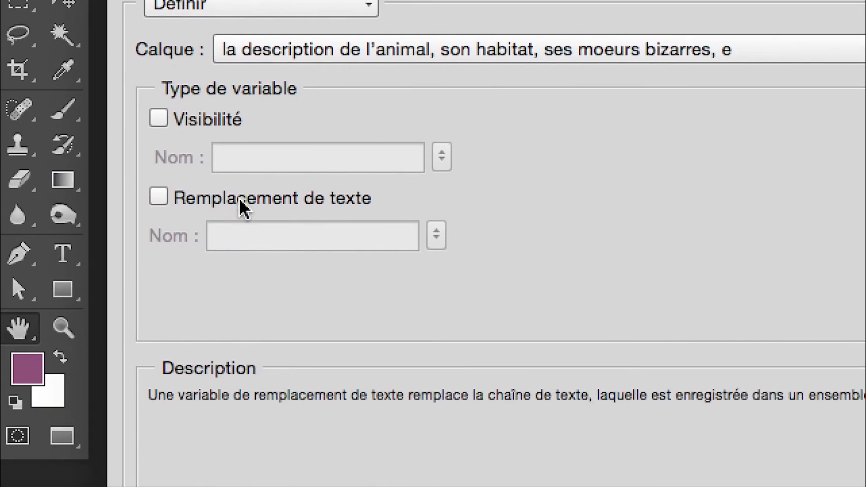
pyautogui.click(244, 208)
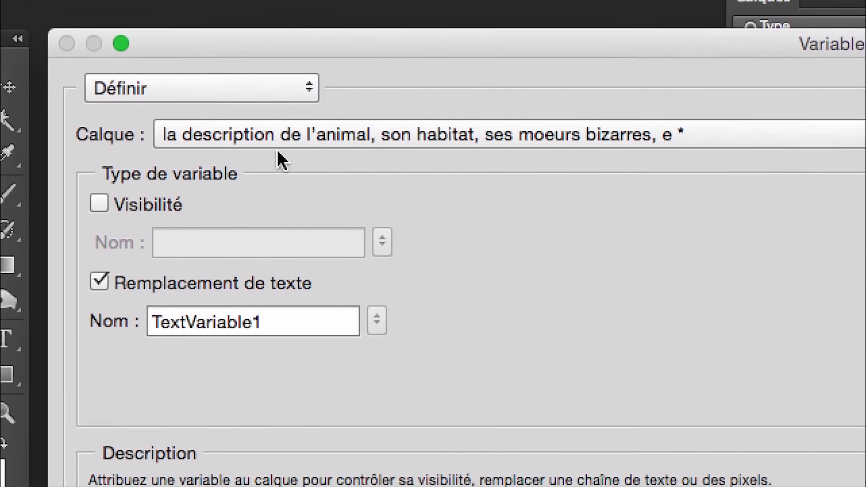
pyautogui.click(581, 146)
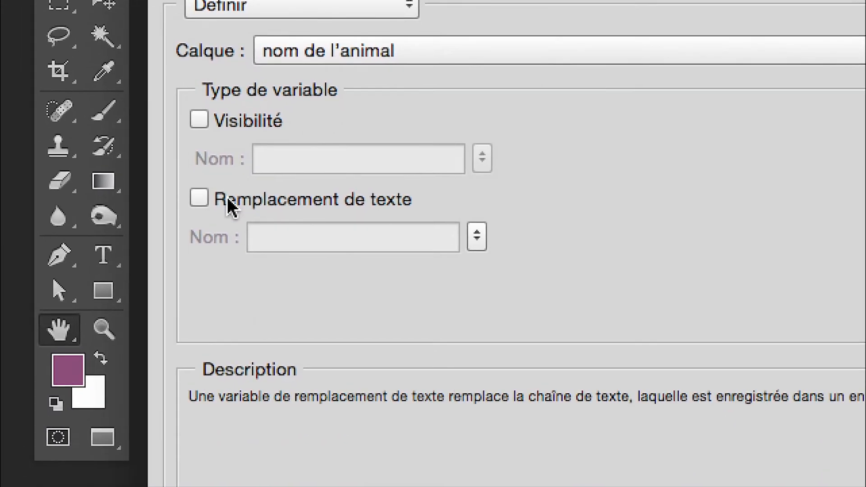
pyautogui.click(194, 235)
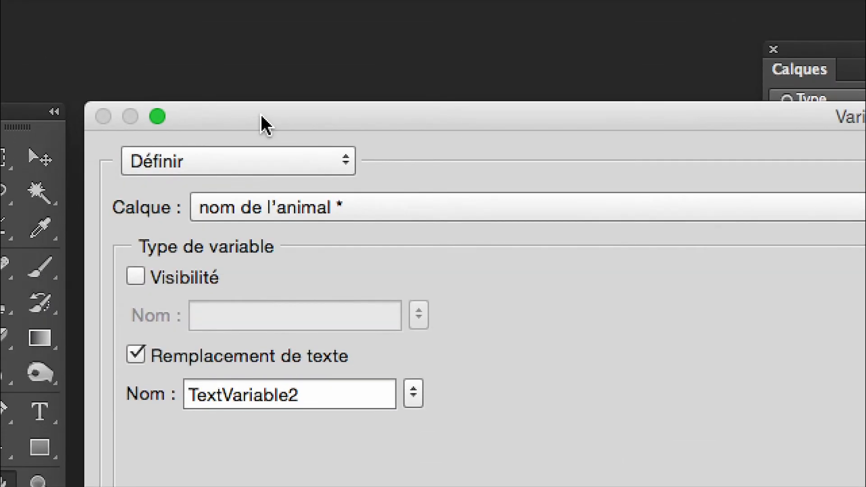
pyautogui.moveTo(261, 115); pyautogui.dragTo(346, 193)
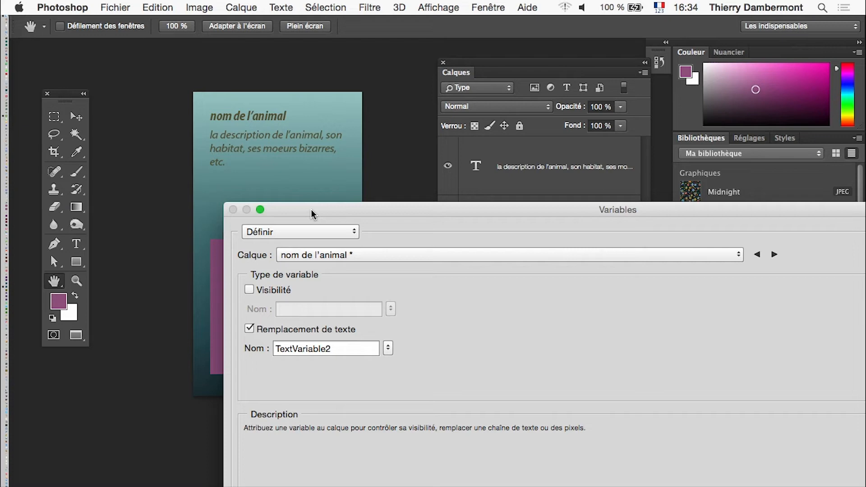
# Step: Review the layers' variable definitions, going from the animal name layer to the description layer
pyautogui.moveTo(336, 350); pyautogui.dragTo(275, 349)
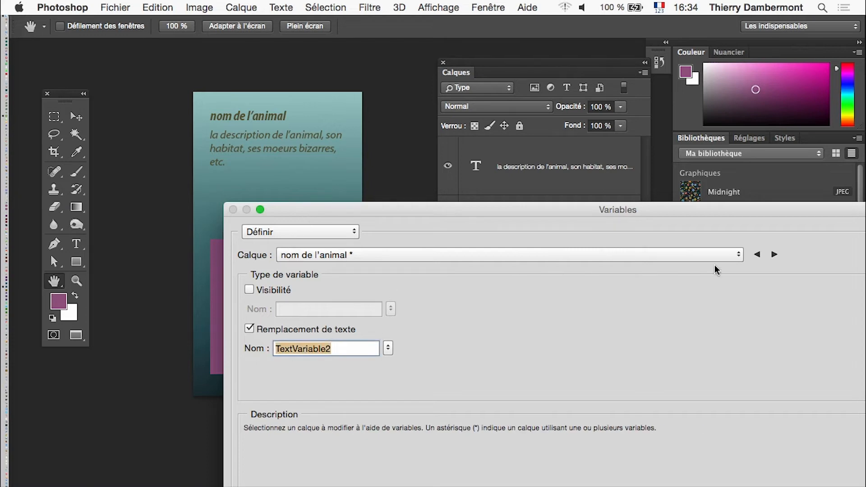
pyautogui.click(774, 255)
pyautogui.click(773, 255)
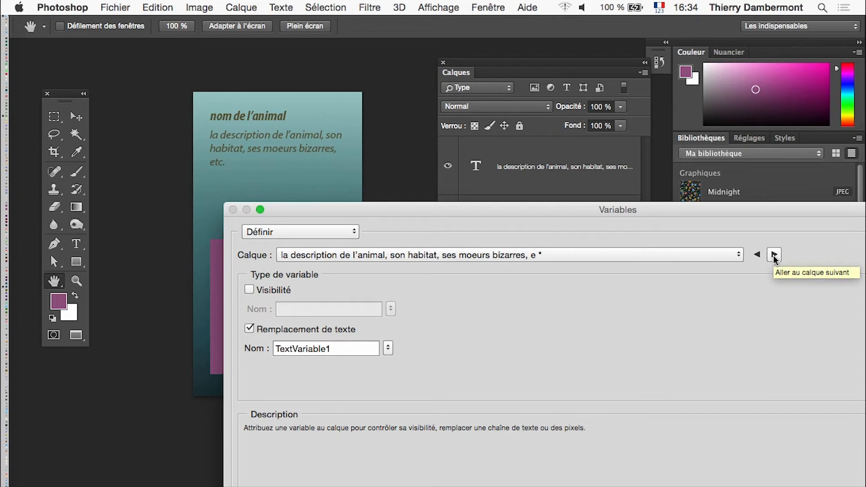
# Step: Confirm the variable definitions and save the document under the new name carte-de-visite-zoo-04.psd
pyautogui.moveTo(758, 213); pyautogui.dragTo(649, 209)
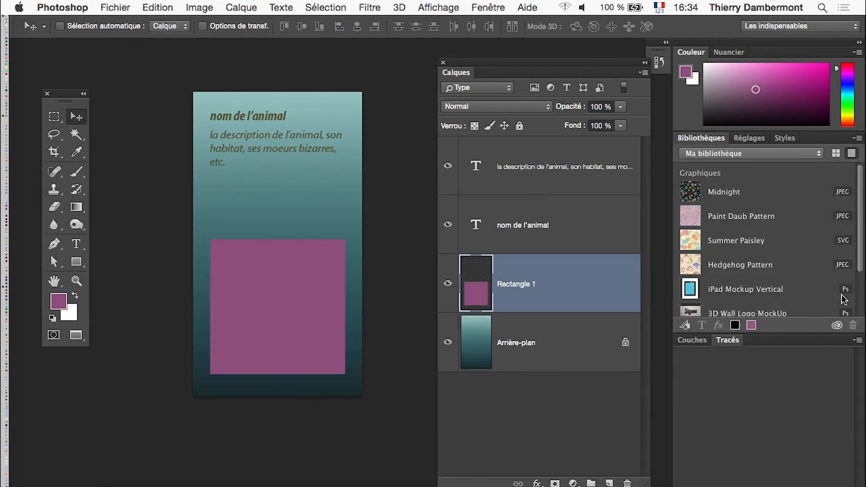
pyautogui.click(118, 10)
pyautogui.click(148, 147)
pyautogui.click(473, 51)
pyautogui.press('BackSpace')
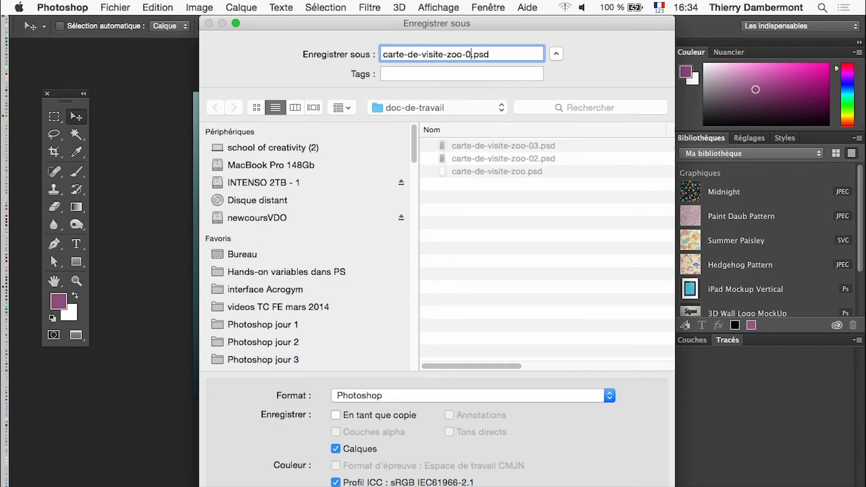
pyautogui.press('Return')
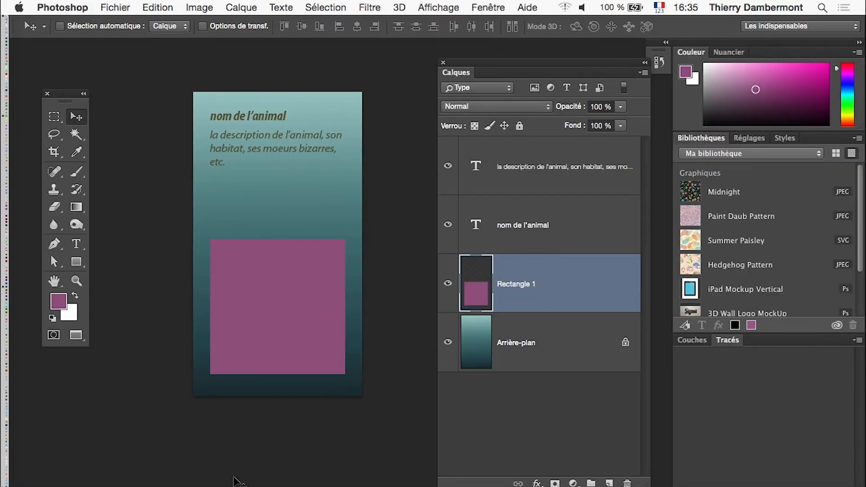
# Step: Review the variable definitions of Rectangle 1, the animal name layer and the description layer, cycling through the layers repeatedly
pyautogui.click(199, 8)
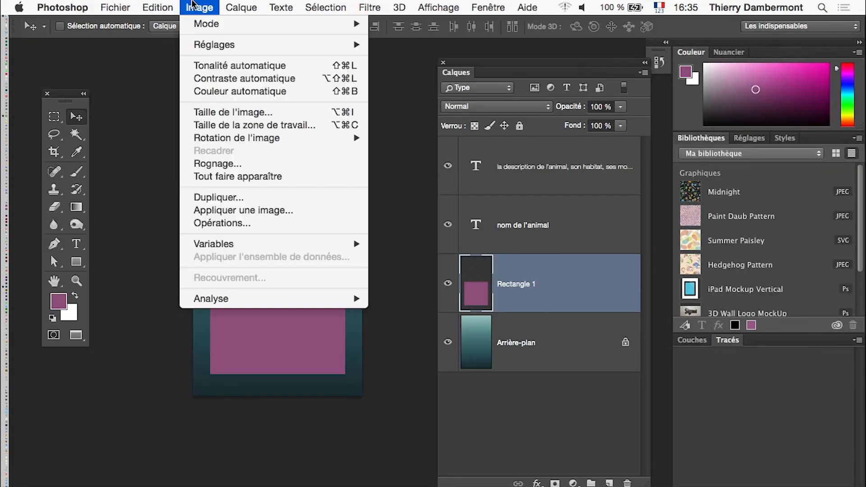
pyautogui.moveTo(236, 248)
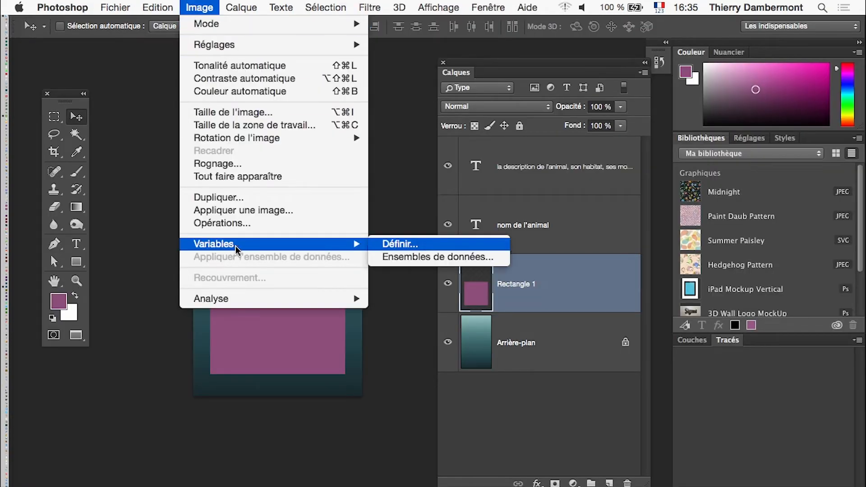
pyautogui.click(397, 246)
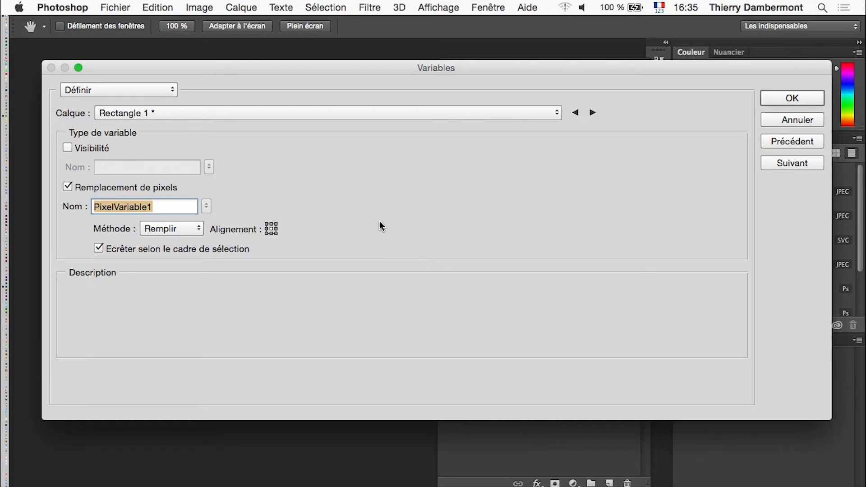
pyautogui.click(592, 113)
pyautogui.click(592, 113)
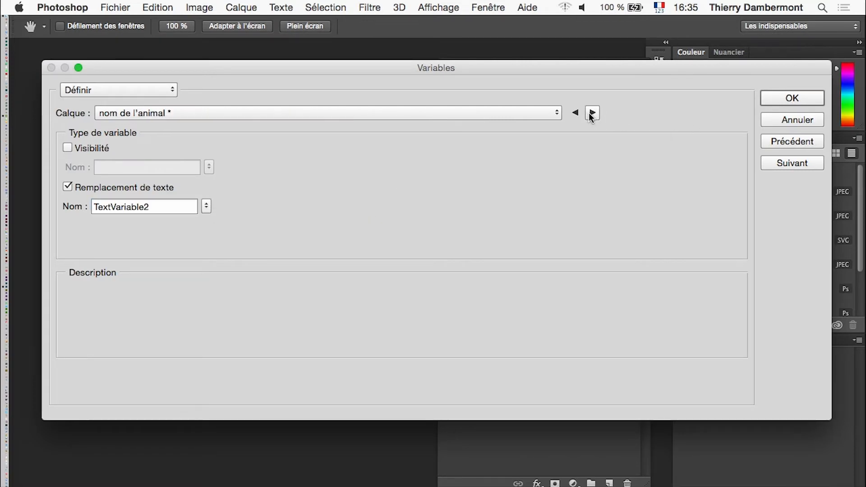
pyautogui.click(592, 112)
pyautogui.click(592, 112)
pyautogui.click(592, 112)
pyautogui.click(592, 113)
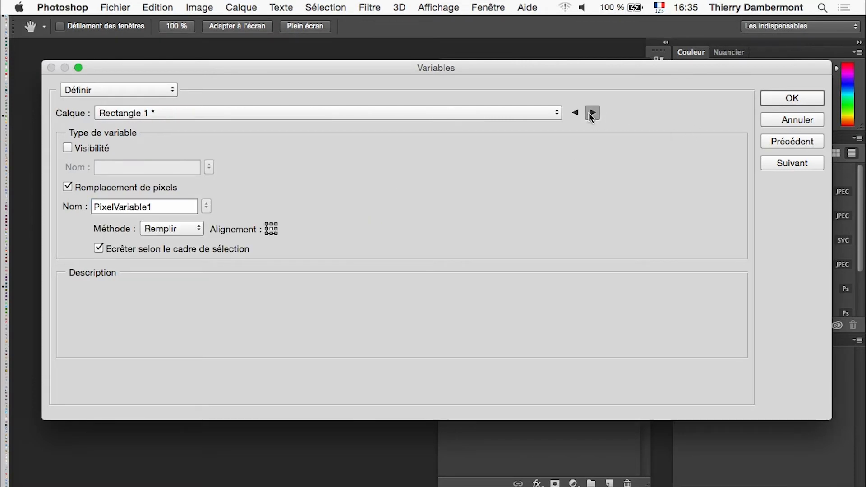
pyautogui.click(592, 113)
pyautogui.click(592, 113)
pyautogui.click(592, 112)
pyautogui.click(592, 113)
pyautogui.click(592, 112)
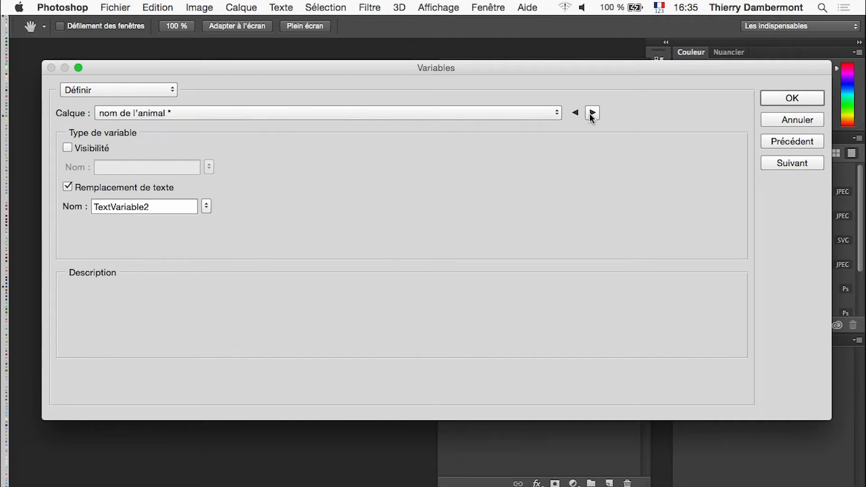
pyautogui.click(592, 113)
pyautogui.click(592, 113)
pyautogui.click(592, 113)
pyautogui.click(592, 113)
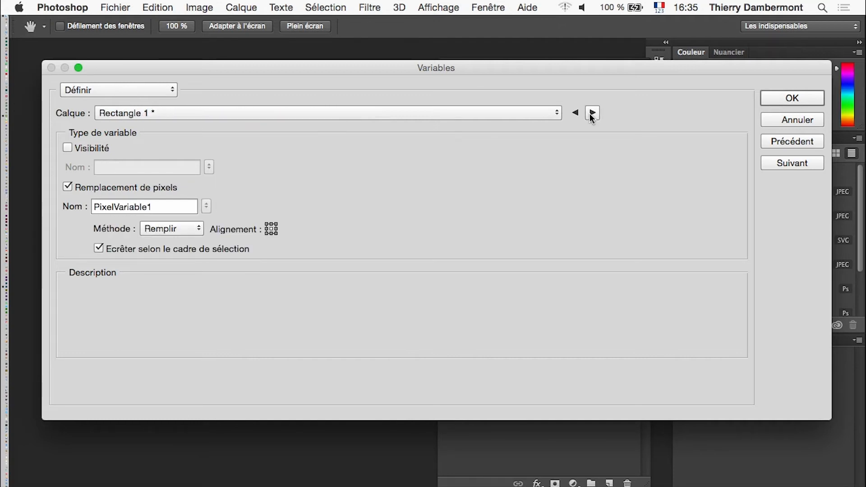
pyautogui.click(592, 112)
pyautogui.click(592, 112)
pyautogui.click(592, 113)
pyautogui.click(592, 113)
pyautogui.click(592, 113)
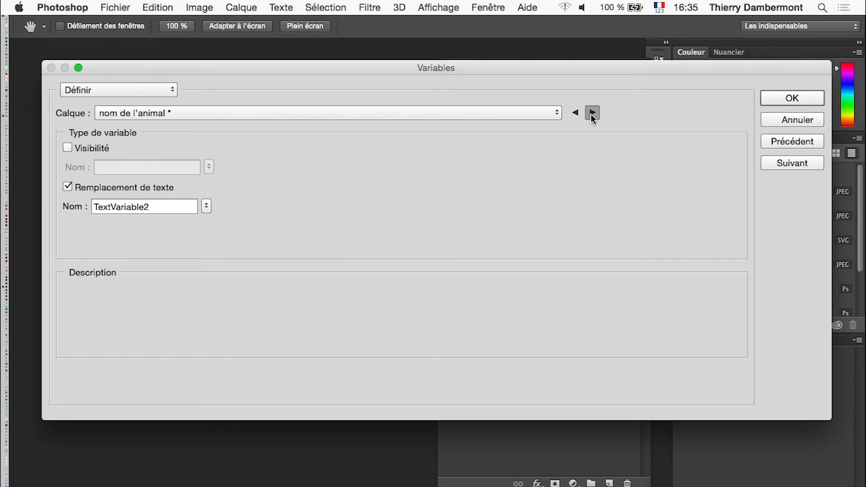
pyautogui.click(592, 113)
pyautogui.click(592, 113)
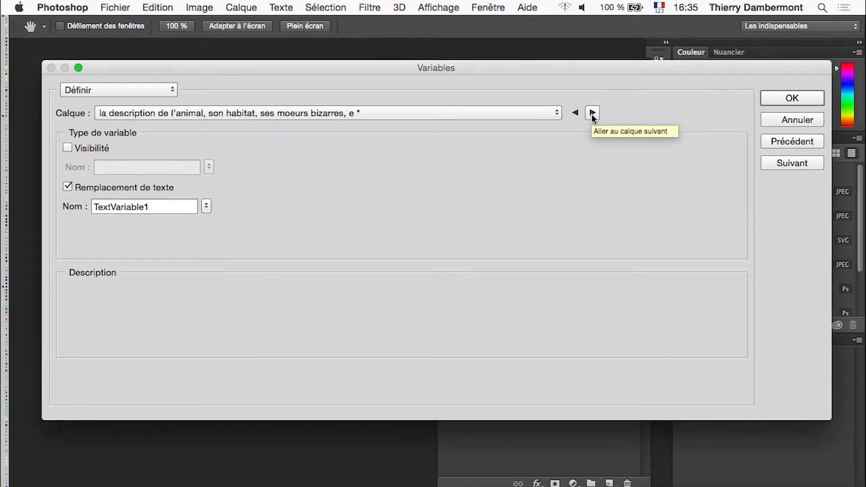
pyautogui.click(593, 108)
pyautogui.click(592, 112)
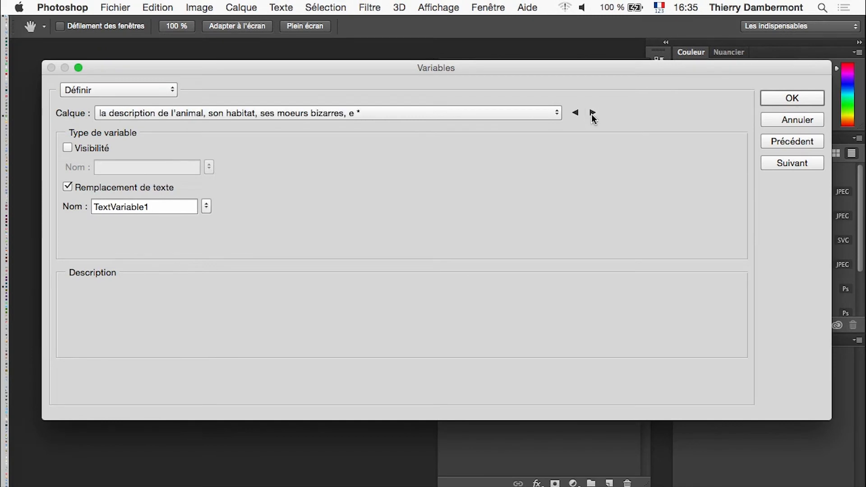
pyautogui.click(795, 99)
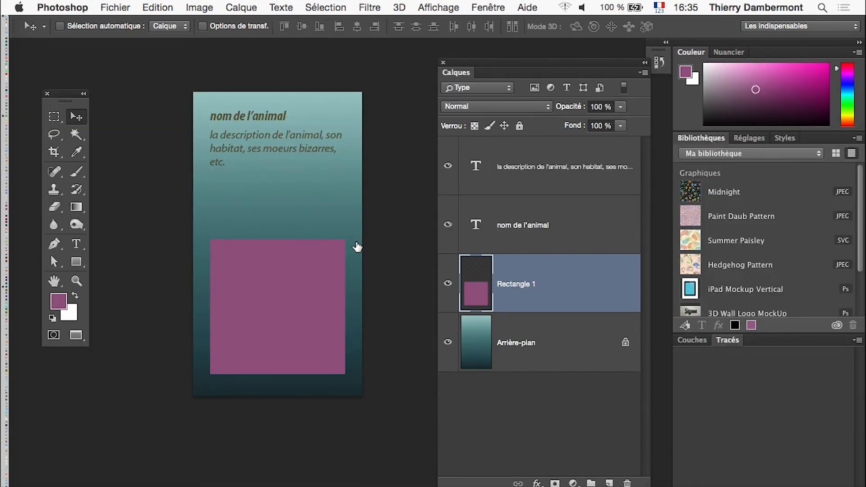
# Step: Draw a rectangle about 143 × 189 px over the card's lower right corner and place its layer between Rectangle 1 and the background
pyautogui.click(555, 175)
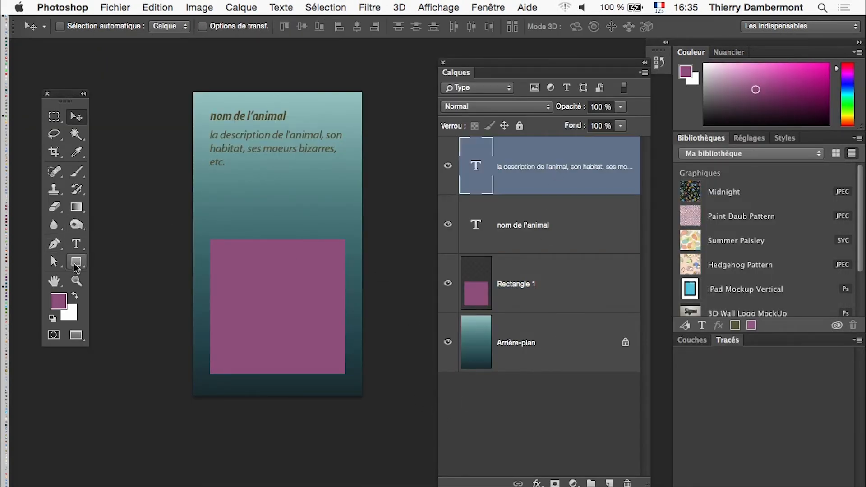
pyautogui.click(76, 264)
pyautogui.moveTo(381, 427); pyautogui.dragTo(287, 302)
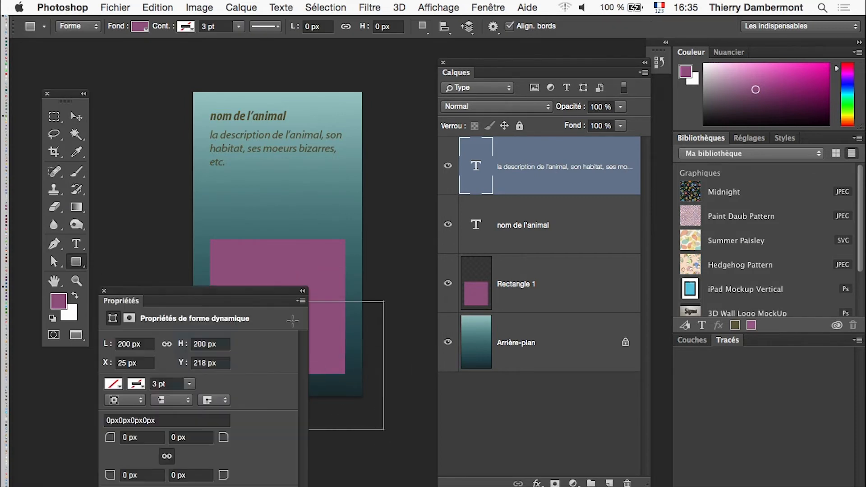
pyautogui.moveTo(549, 164); pyautogui.dragTo(551, 362)
# Step: Fill the new rectangle with yellow-green and move the collapsed shape properties clear of the card
pyautogui.click(113, 384)
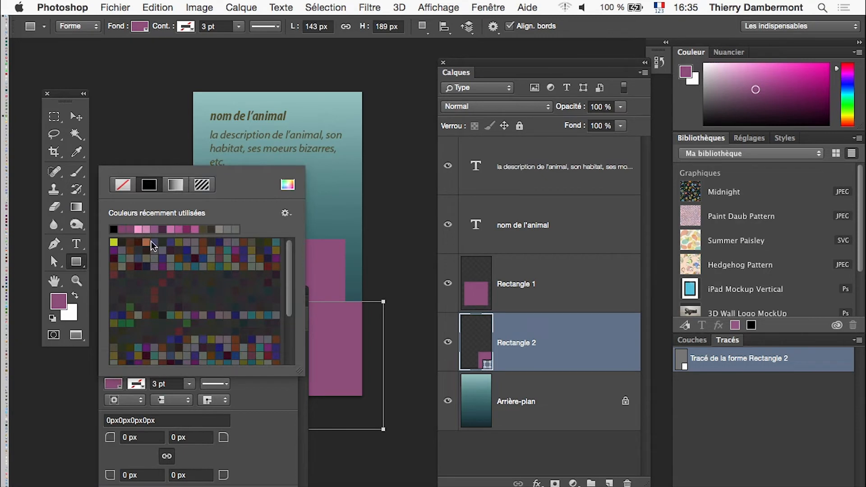
pyautogui.click(113, 242)
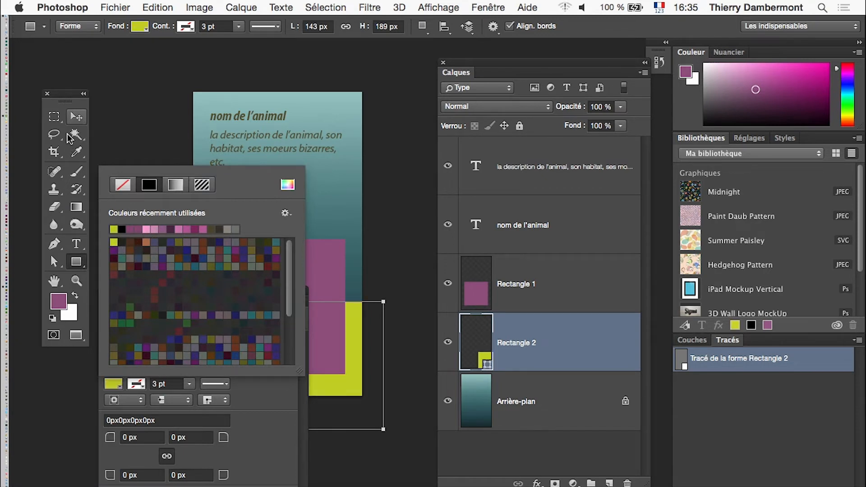
pyautogui.click(77, 117)
pyautogui.moveTo(150, 301); pyautogui.dragTo(180, 450)
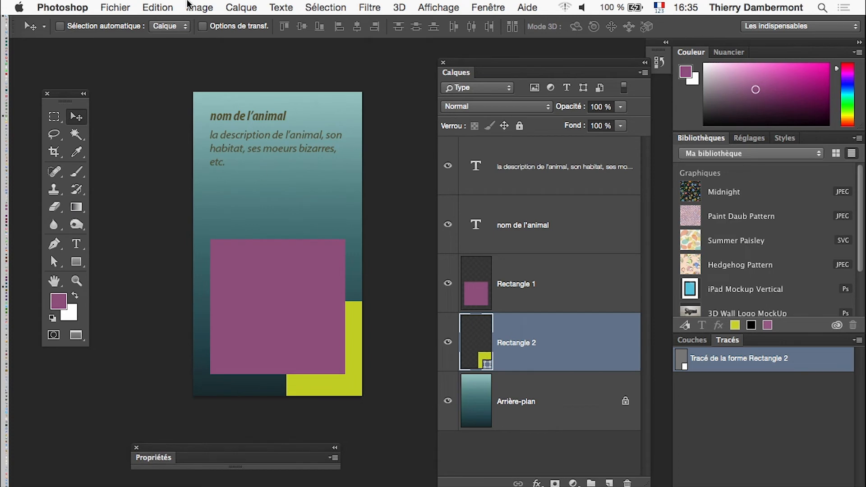
# Step: Examine the variable definitions for Rectangle 2, cycle back through the layers that use variables, and confirm
pyautogui.click(204, 8)
pyautogui.moveTo(229, 244)
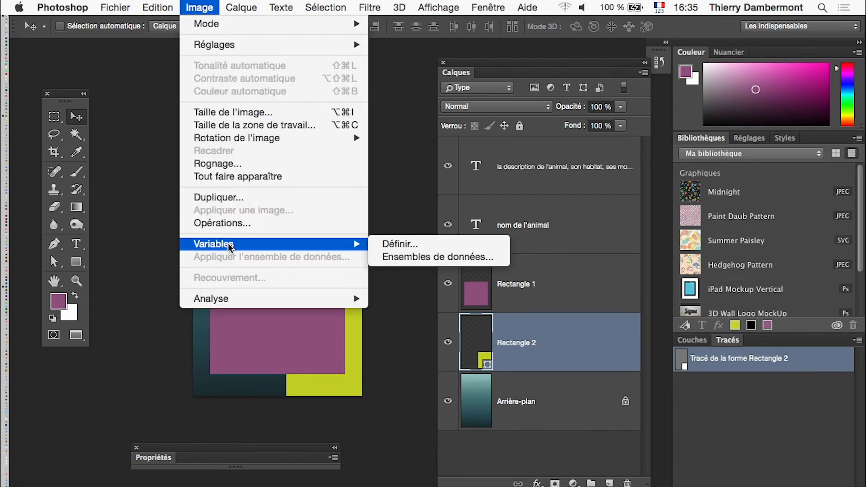
pyautogui.click(378, 246)
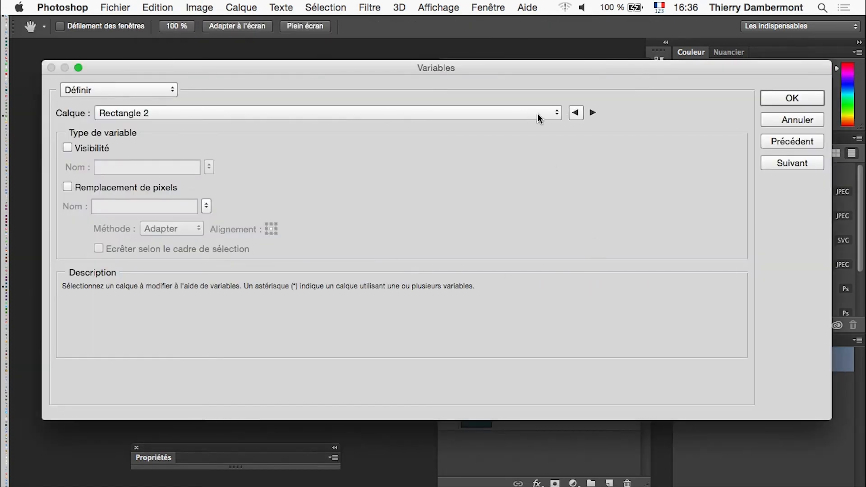
pyautogui.click(592, 112)
pyautogui.click(575, 113)
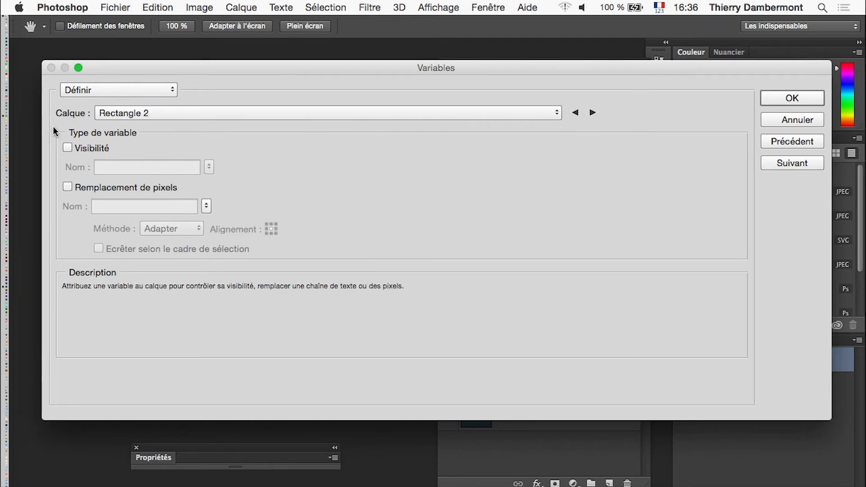
pyautogui.press('alt')
pyautogui.click(575, 112)
pyautogui.click(576, 112)
pyautogui.click(576, 112)
pyautogui.click(580, 115)
pyautogui.click(580, 115)
pyautogui.click(580, 116)
pyautogui.click(580, 115)
pyautogui.click(580, 116)
pyautogui.click(580, 116)
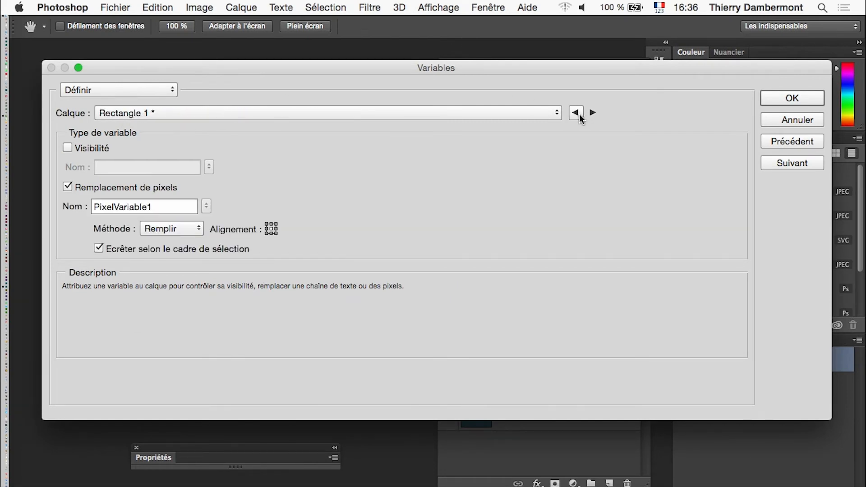
pyautogui.click(579, 116)
pyautogui.click(790, 98)
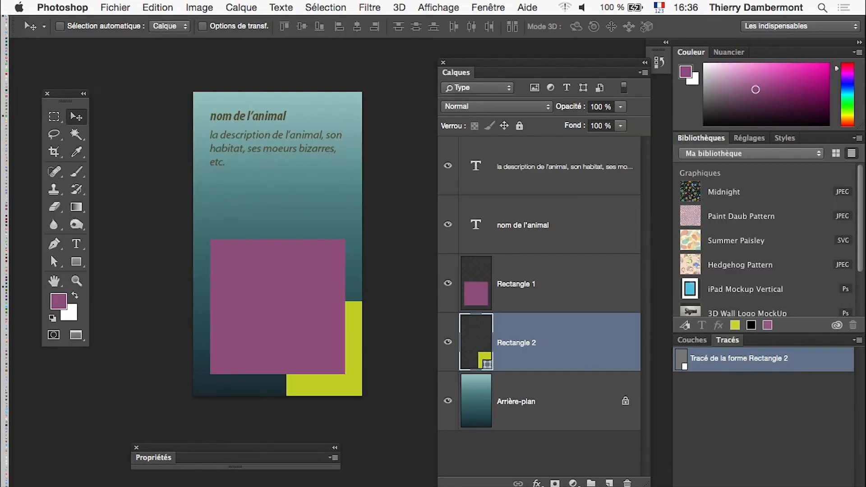
# Step: Save the document with the added rectangle and dismiss the shape properties
pyautogui.click(115, 7)
pyautogui.click(169, 143)
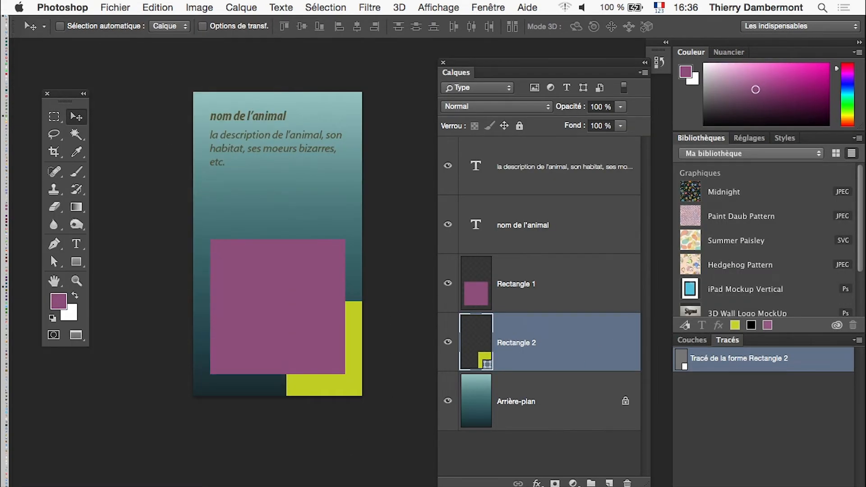
pyautogui.moveTo(253, 484); pyautogui.dragTo(272, 466)
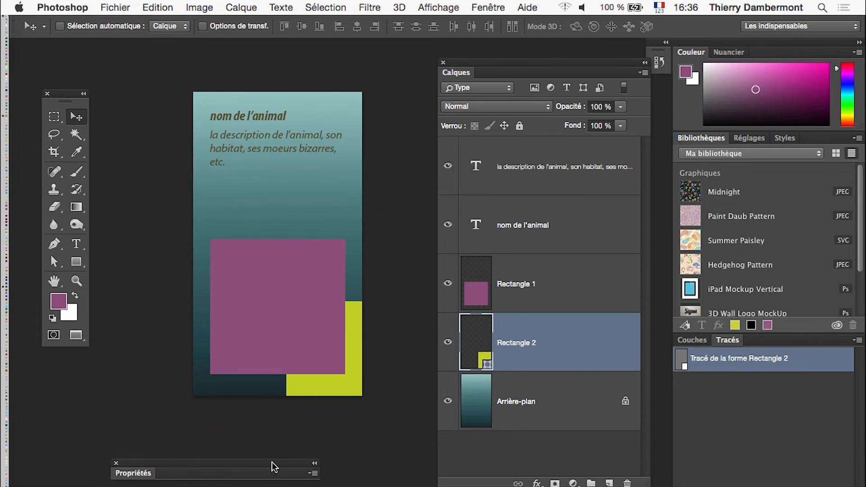
pyautogui.click(115, 462)
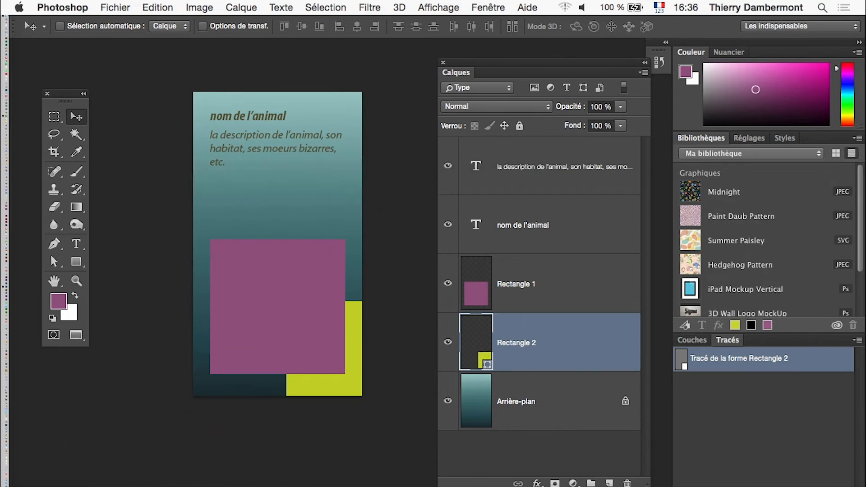
# Step: In the Finder, move aigle.jpg, lion.jpg and rhino.jpg from the animaux LD JPEG folder into doc-de-travail
pyautogui.press('super+Tab')
pyautogui.press('Tab')
pyautogui.click(421, 292)
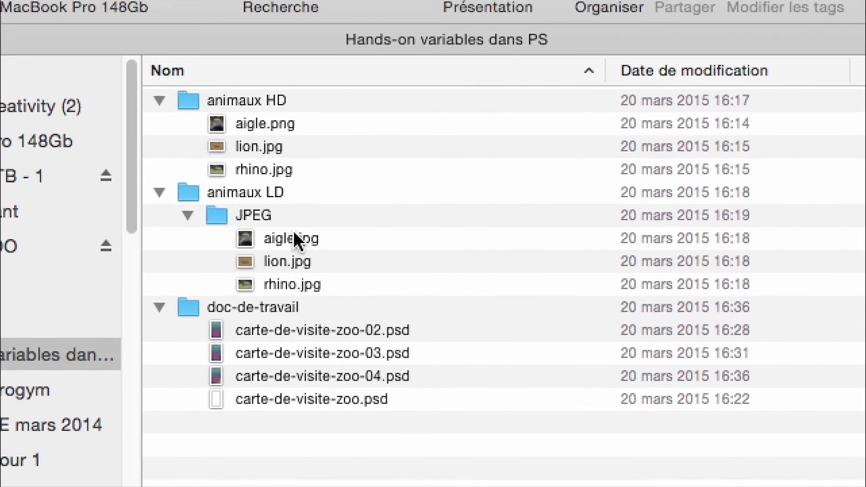
pyautogui.click(294, 195)
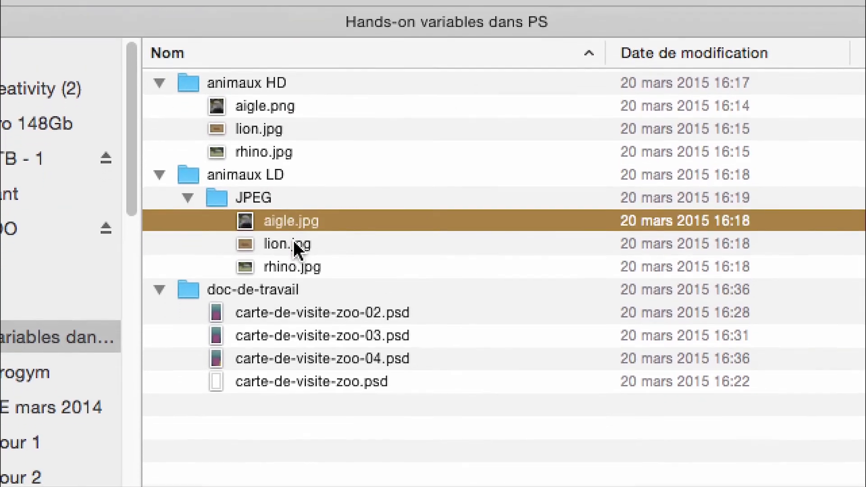
pyautogui.keyDown('super'); pyautogui.click(293, 242); pyautogui.keyUp('super')
pyautogui.keyDown('super'); pyautogui.click(292, 243); pyautogui.keyUp('super')
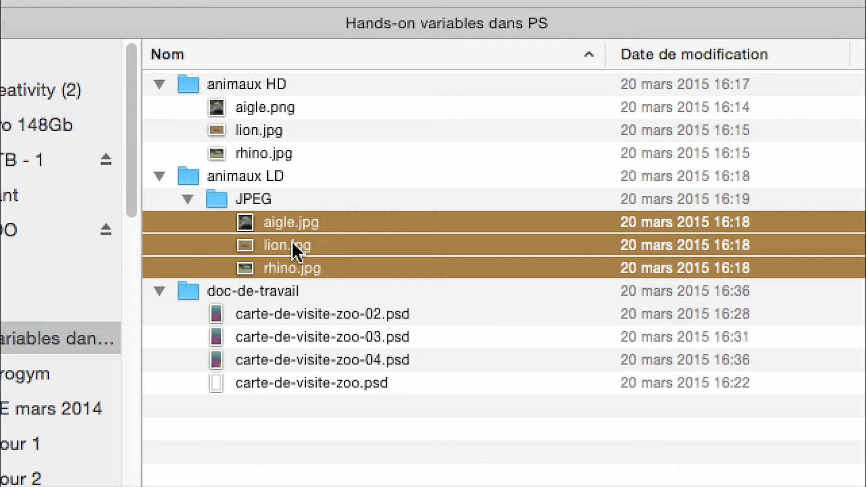
pyautogui.moveTo(291, 243); pyautogui.dragTo(282, 271)
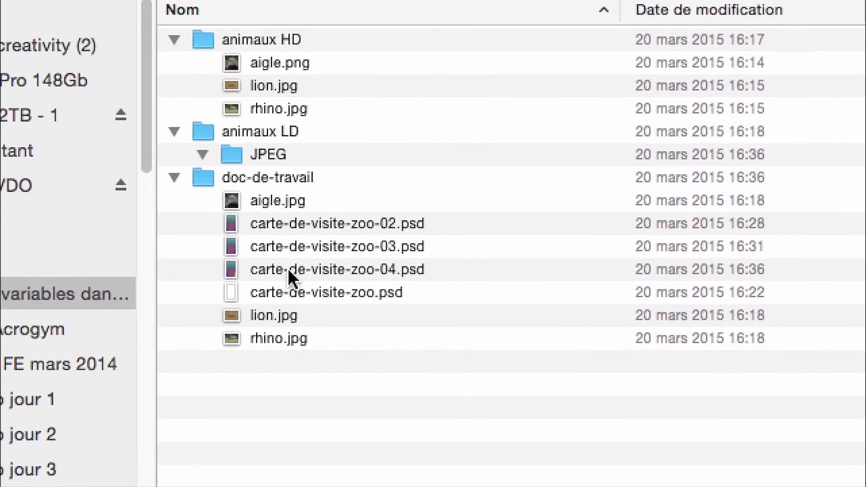
# Step: Check carte-de-visite-zoo-04.psd and the animal images in doc-de-travail, and compare them with aigle.png in animaux HD
pyautogui.click(287, 269)
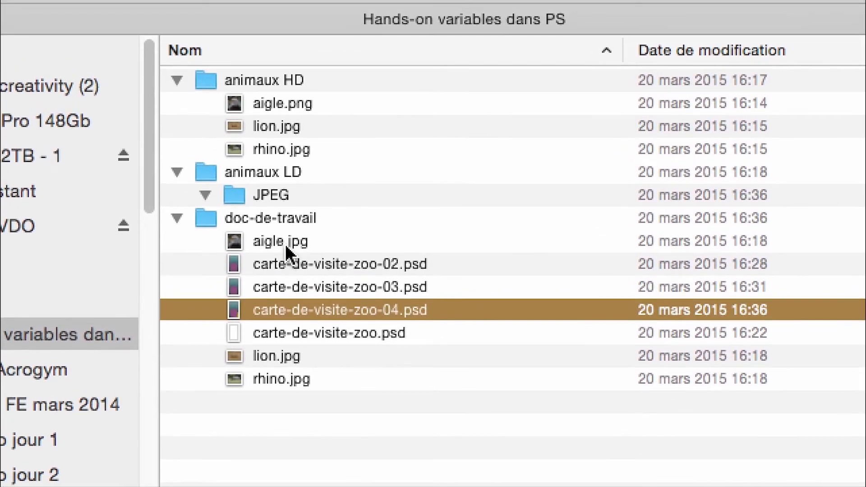
pyautogui.click(252, 202)
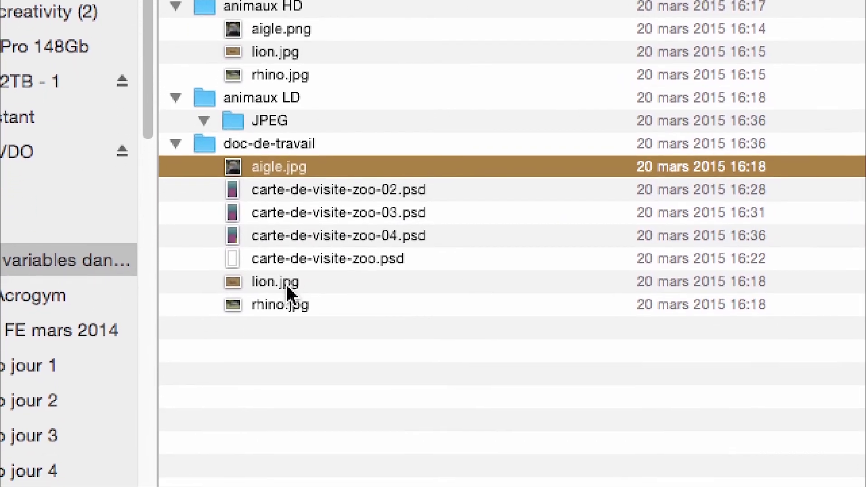
pyautogui.click(287, 295)
pyautogui.click(287, 321)
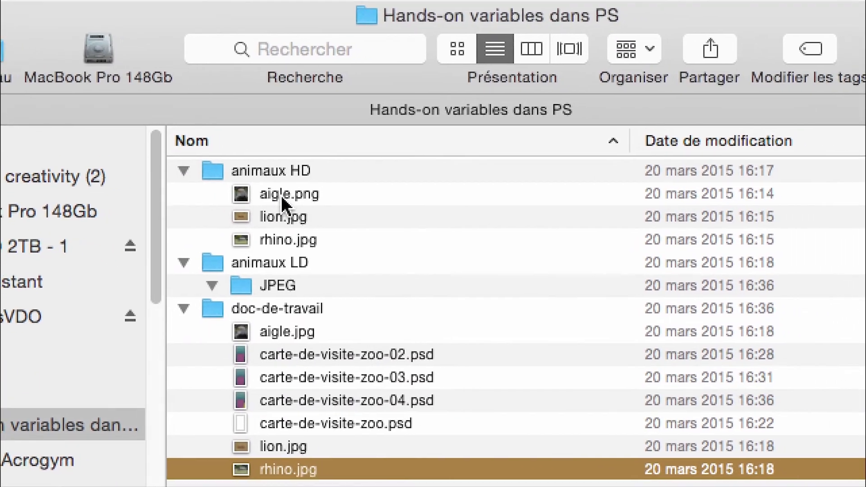
pyautogui.click(281, 195)
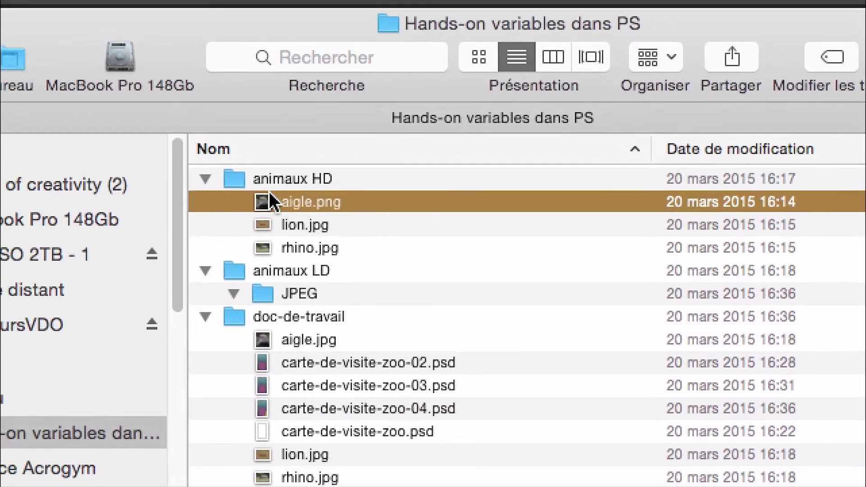
# Step: Collapse the animaux HD folder, compress it into a ZIP archive and move the original folder to the trash
pyautogui.click(207, 180)
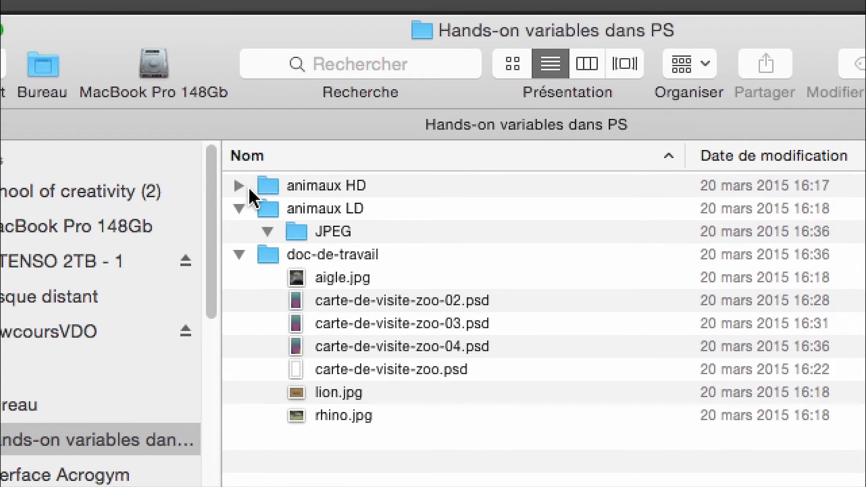
pyautogui.click(250, 189)
pyautogui.rightClick(267, 185)
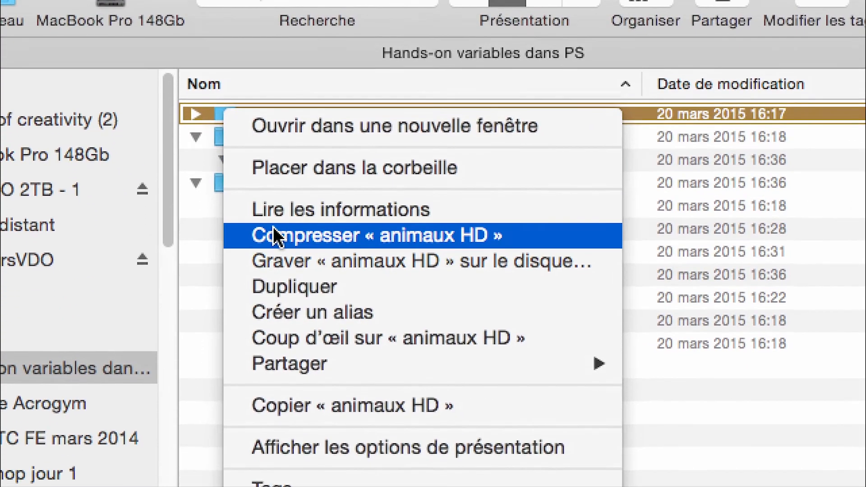
pyautogui.click(274, 227)
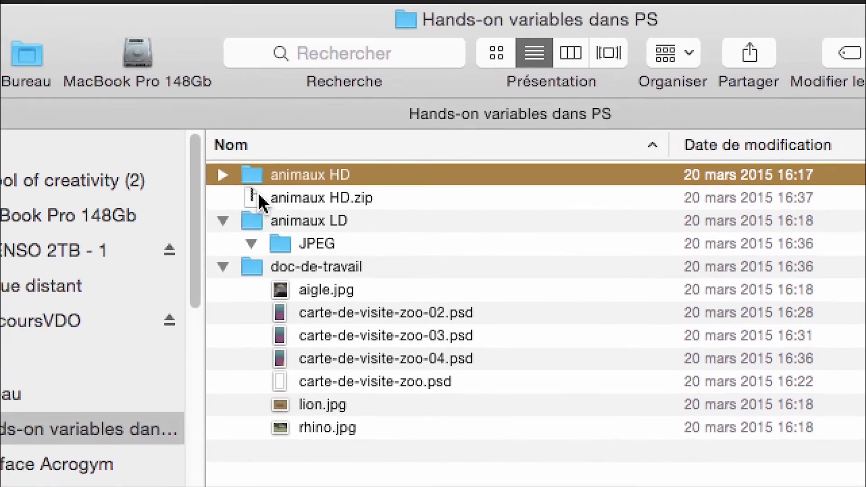
pyautogui.rightClick(245, 175)
pyautogui.click(305, 231)
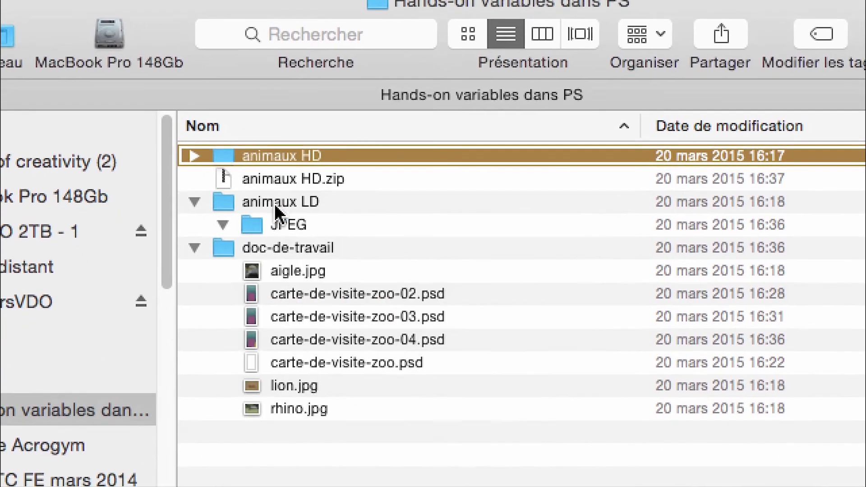
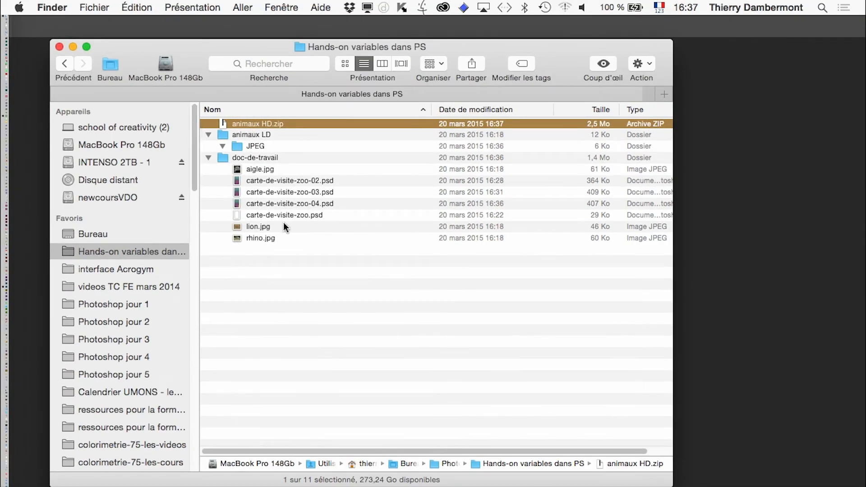
pyautogui.click(299, 254)
# Step: Switch to Photoshop and open the data sets of the document's variables
pyautogui.press('super+Tab')
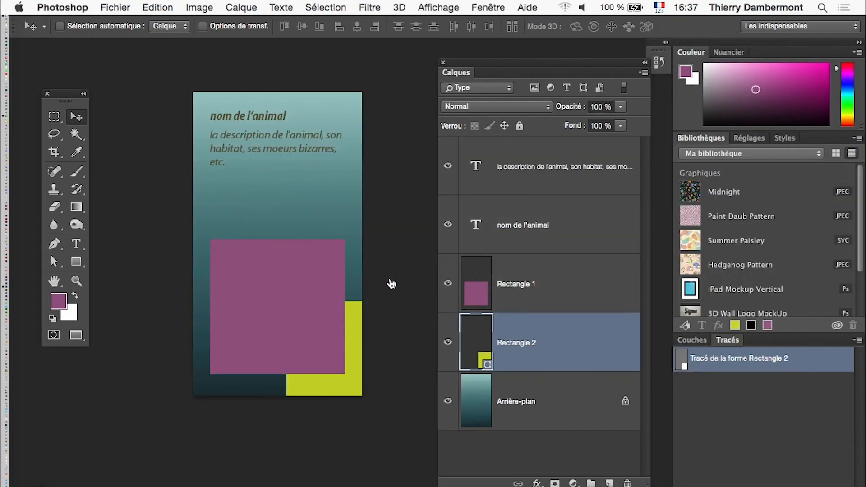
pyautogui.click(219, 5)
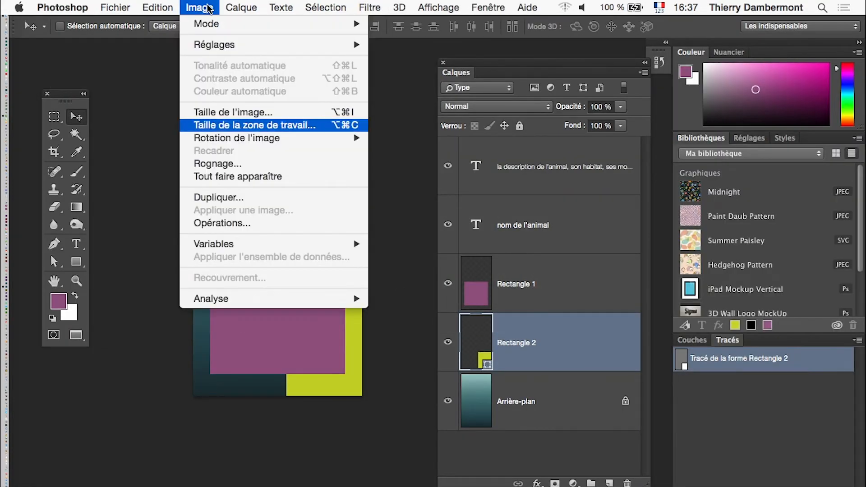
pyautogui.moveTo(244, 249)
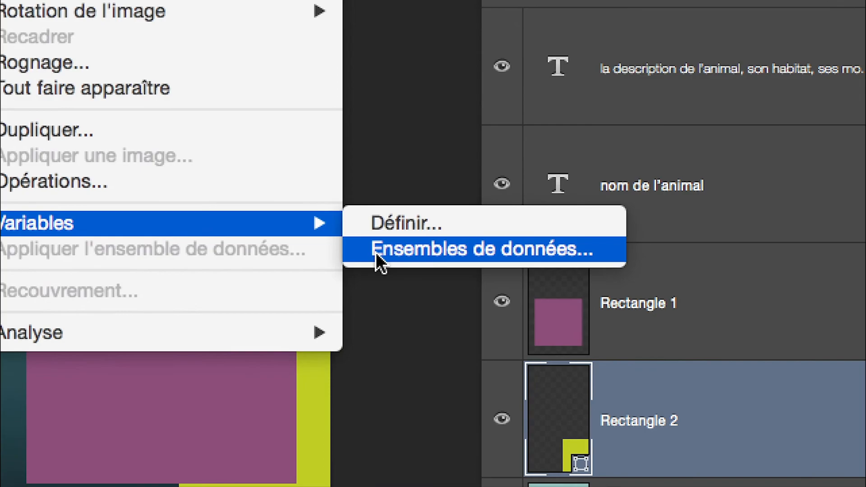
pyautogui.click(357, 256)
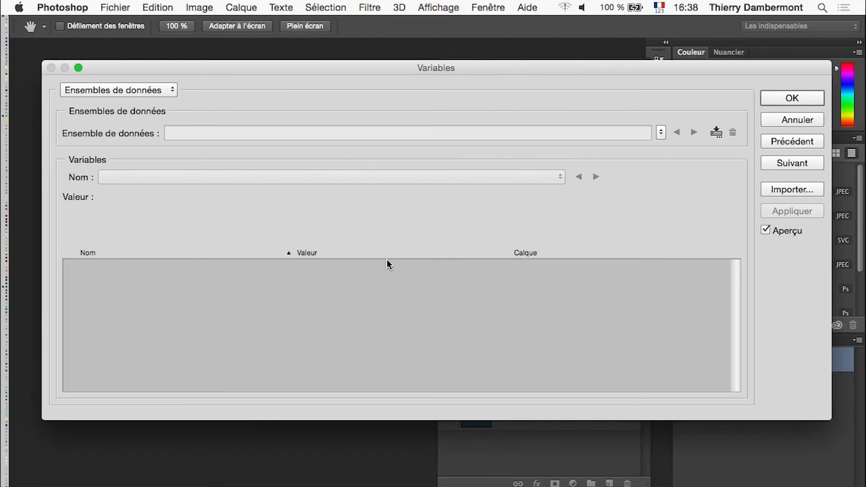
pyautogui.press('alt')
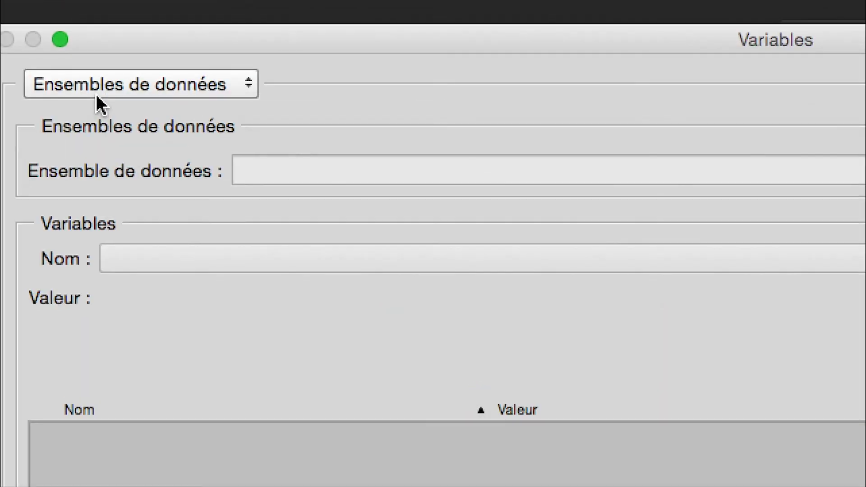
# Step: Compare the variable definition and data set views, and return to the data sets
pyautogui.click(96, 94)
pyautogui.click(90, 59)
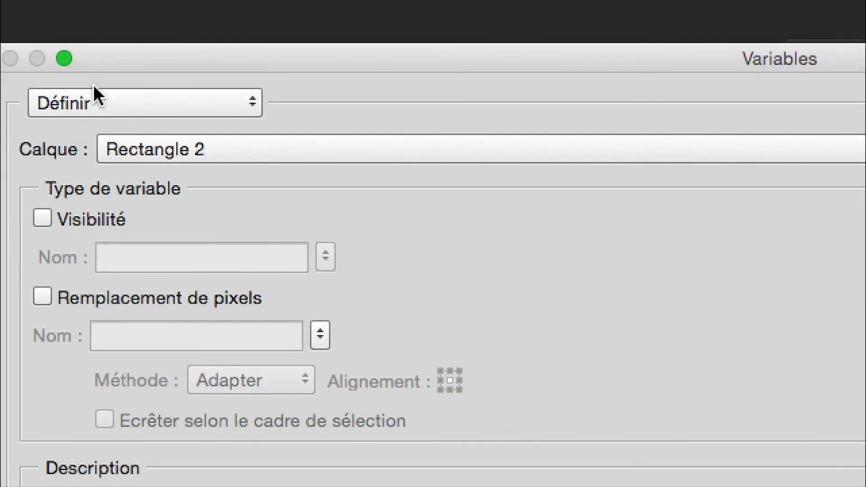
pyautogui.click(96, 93)
pyautogui.click(100, 119)
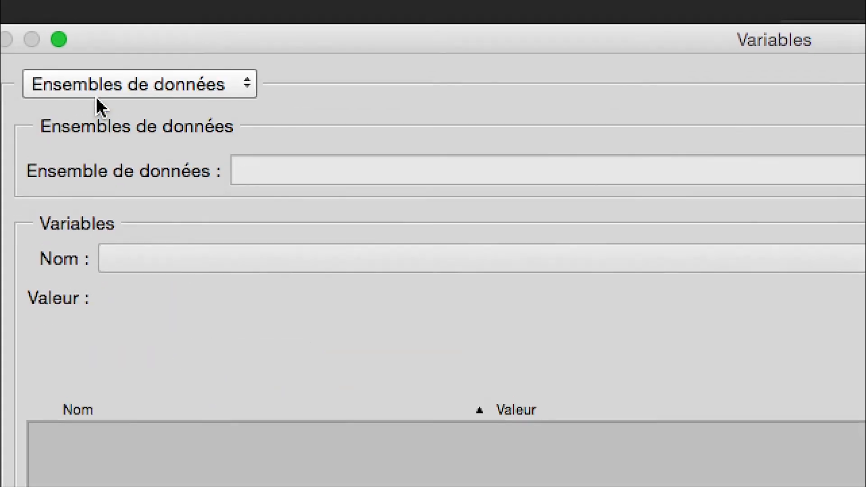
pyautogui.click(96, 95)
pyautogui.click(96, 63)
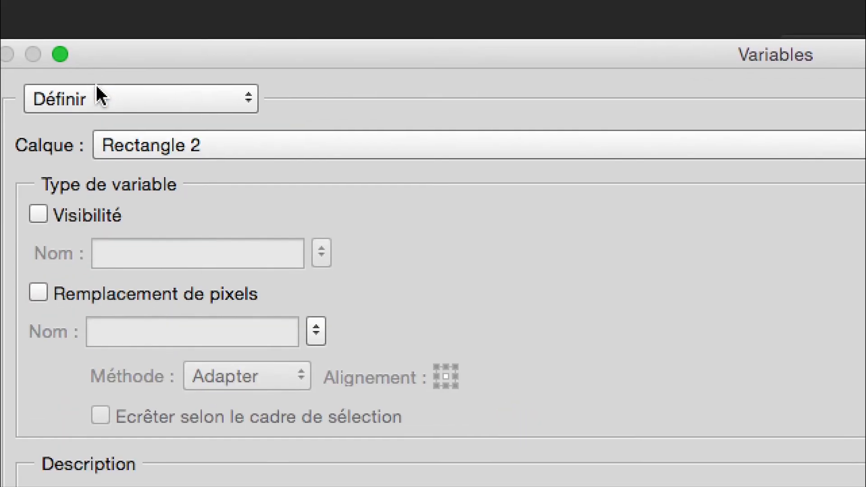
pyautogui.click(97, 93)
pyautogui.click(100, 118)
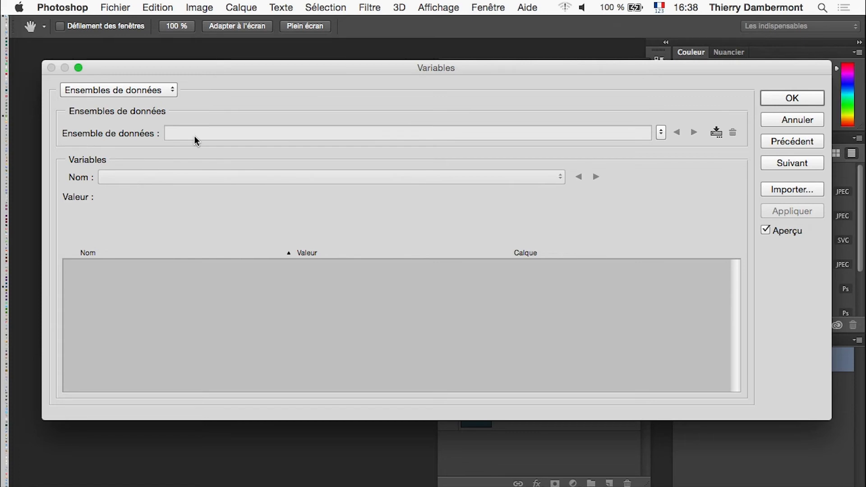
# Step: Narrow the Variables dialog, create a new data set and name it "fiche lion"
pyautogui.moveTo(831, 419); pyautogui.dragTo(659, 426)
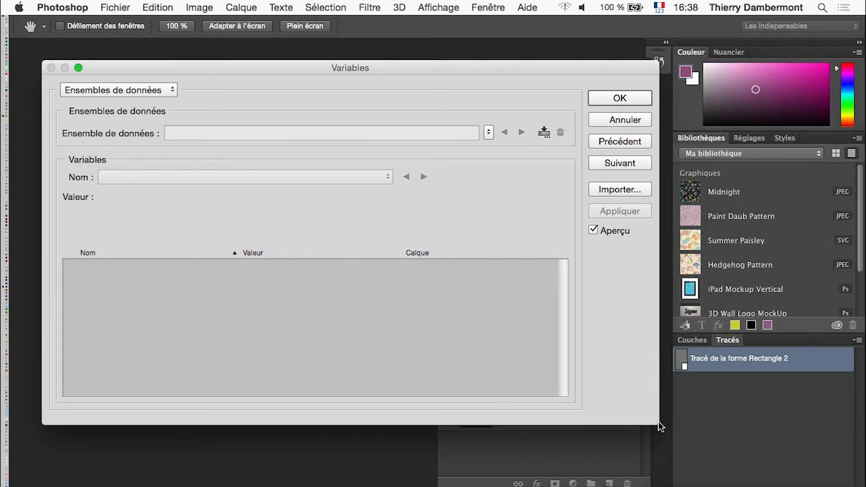
pyautogui.press('alt')
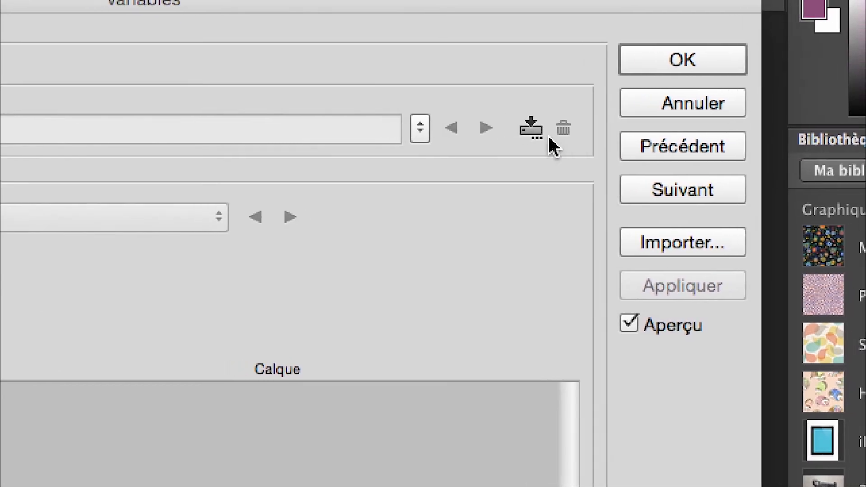
pyautogui.click(543, 134)
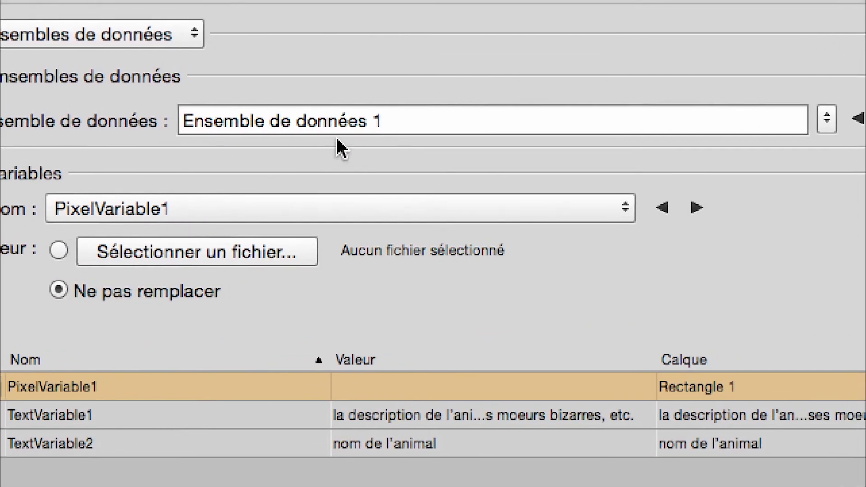
pyautogui.moveTo(411, 96); pyautogui.dragTo(272, 97)
pyautogui.moveTo(307, 133); pyautogui.dragTo(243, 139)
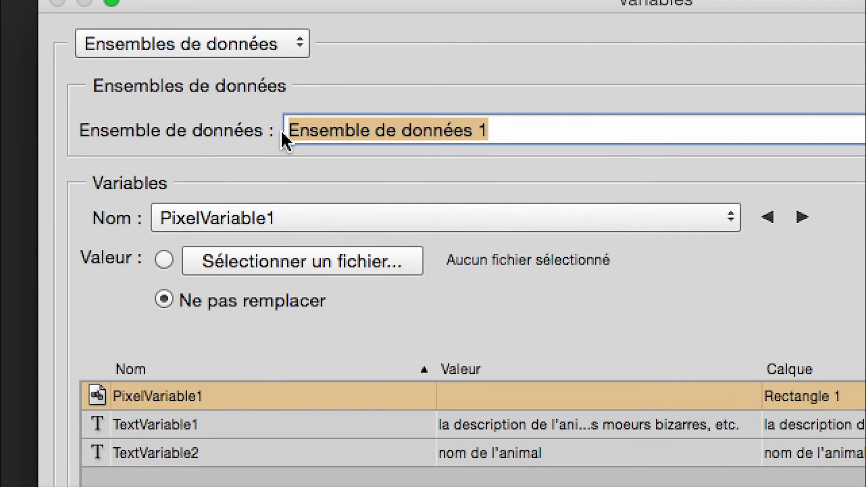
pyautogui.write('lion')
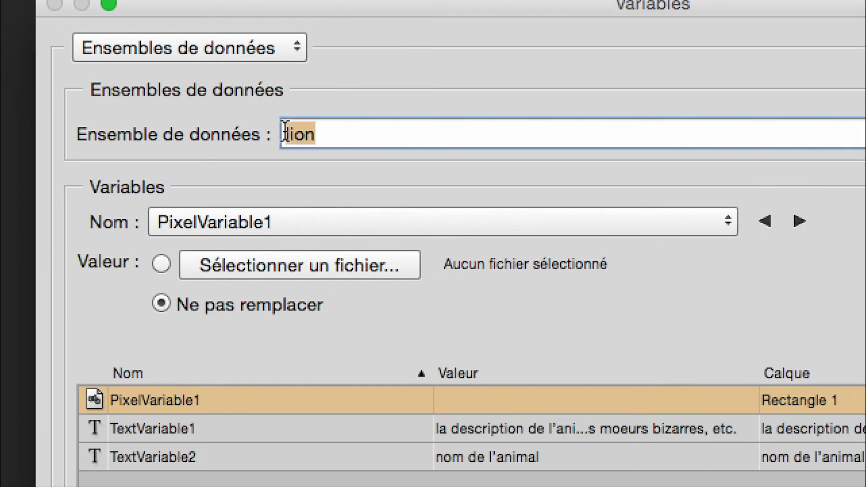
pyautogui.click(283, 134)
pyautogui.write('fiche')
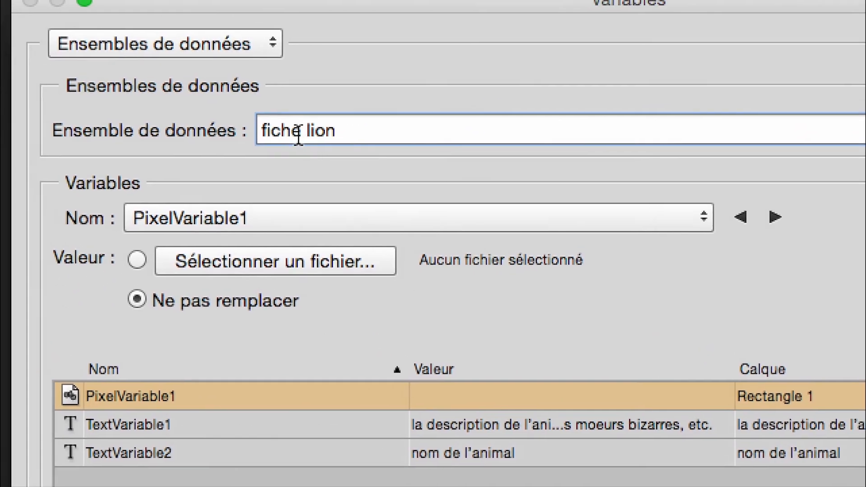
pyautogui.moveTo(333, 130); pyautogui.dragTo(246, 132)
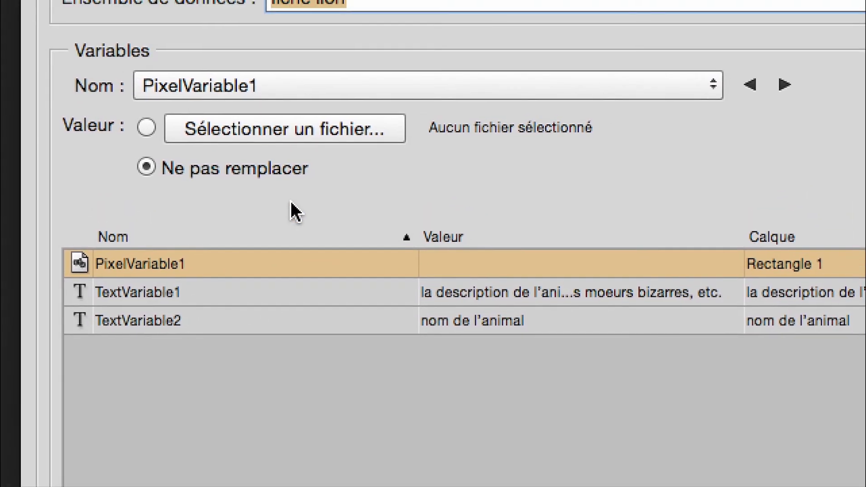
# Step: Check the animal image files in doc-de-travail in the Finder and return to the Photoshop variables
pyautogui.press('super+Tab')
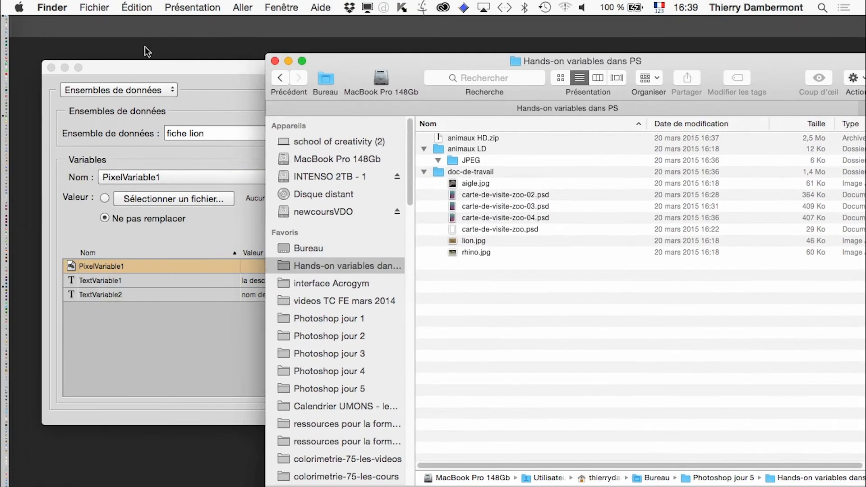
pyautogui.moveTo(358, 69); pyautogui.dragTo(360, 54)
pyautogui.click(222, 83)
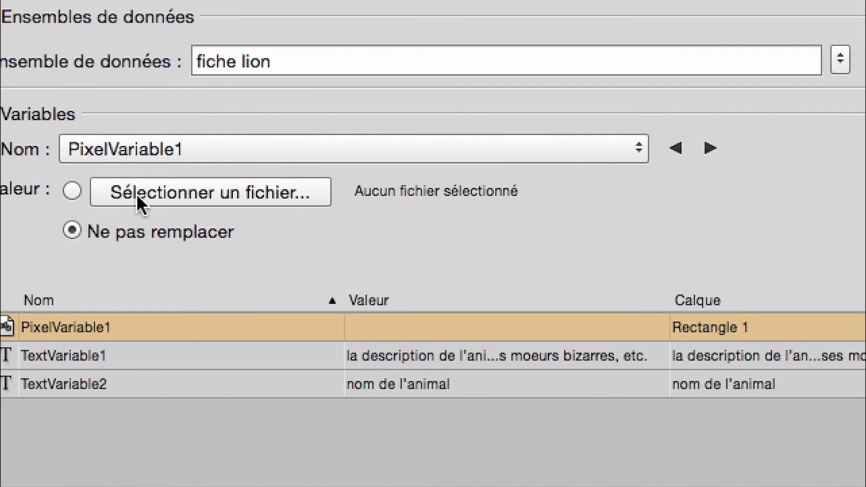
# Step: Set lion.jpg from doc-de-travail as the replacement file for PixelVariable1 and uncover the card to see the image
pyautogui.click(139, 198)
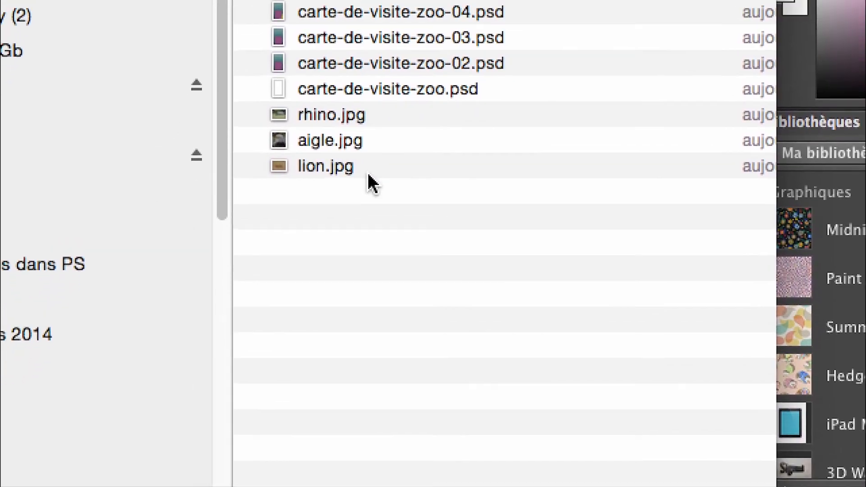
pyautogui.click(334, 225)
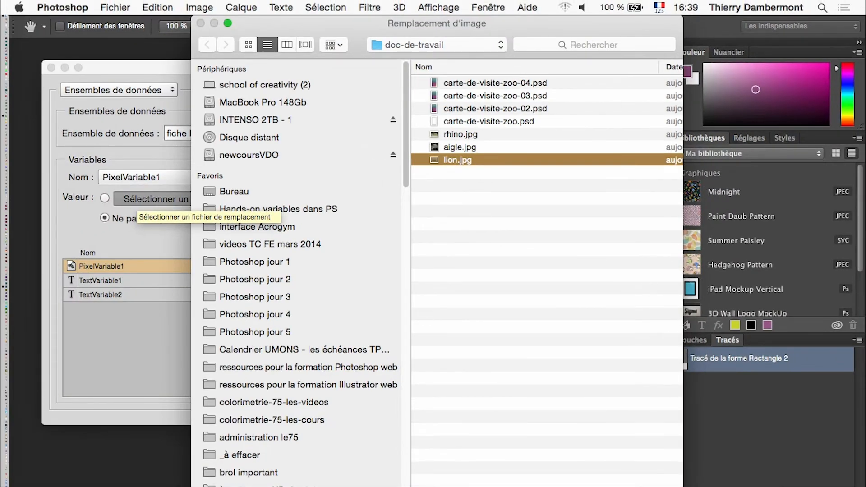
pyautogui.press('Return')
pyautogui.moveTo(517, 68); pyautogui.dragTo(702, 252)
pyautogui.moveTo(471, 113); pyautogui.dragTo(519, 62)
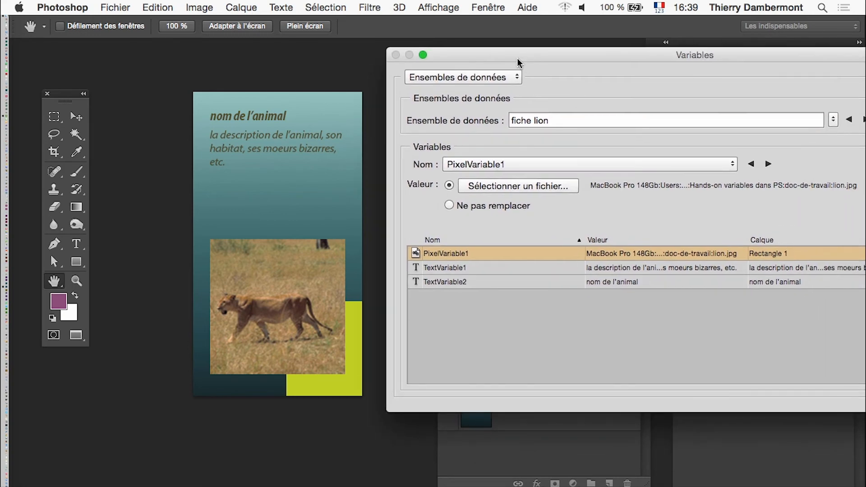
pyautogui.press('super+Tab')
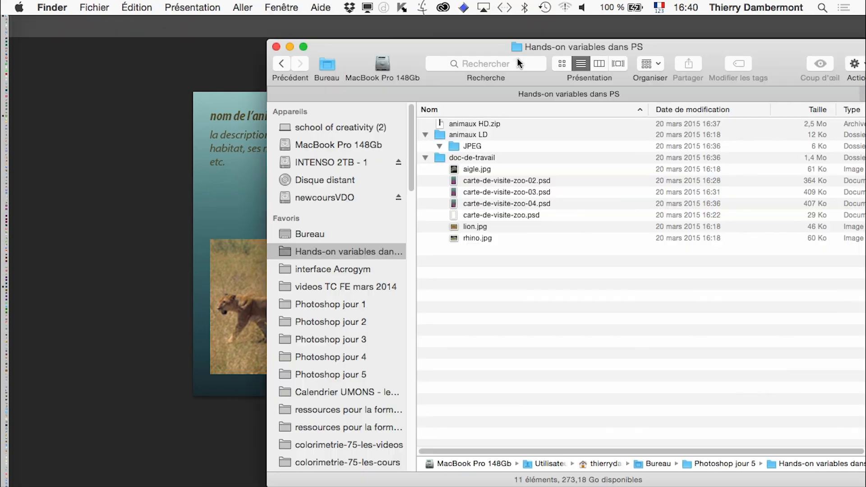
pyautogui.press('super+Tab')
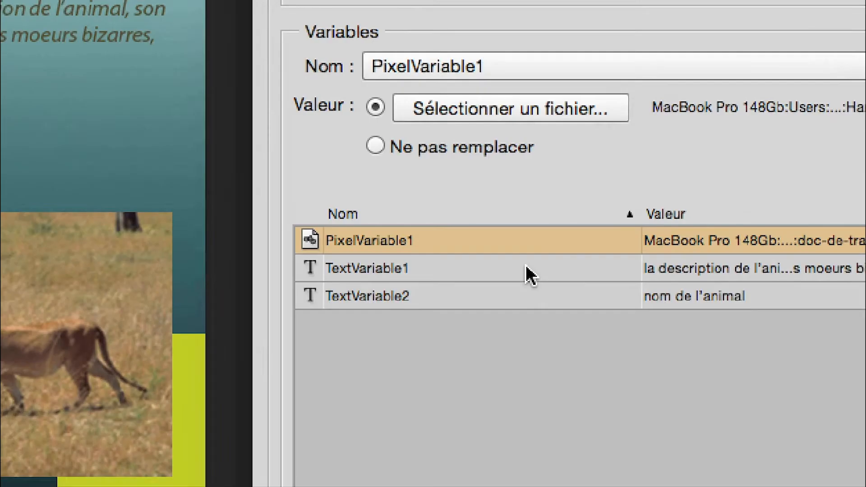
# Step: Set the value of TextVariable1 to "le lion bouffe de la gazelle, bla bla bla"
pyautogui.click(526, 267)
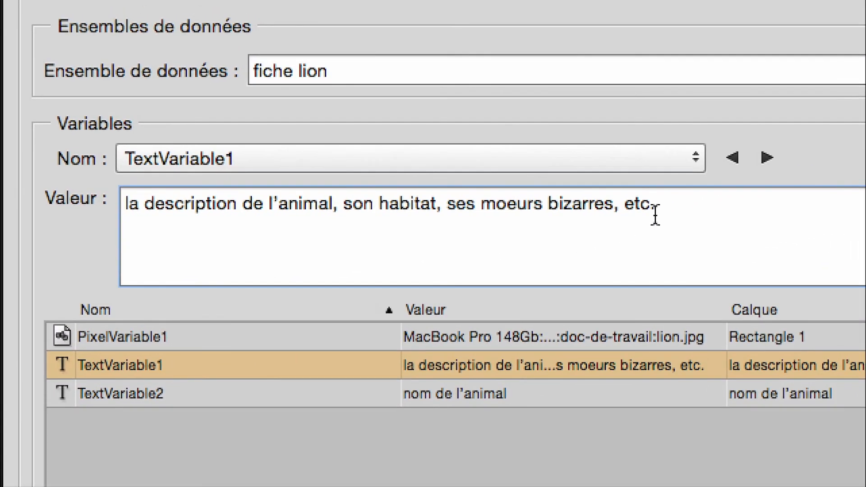
pyautogui.moveTo(864, 166); pyautogui.dragTo(352, 133)
pyautogui.moveTo(475, 205); pyautogui.dragTo(462, 212)
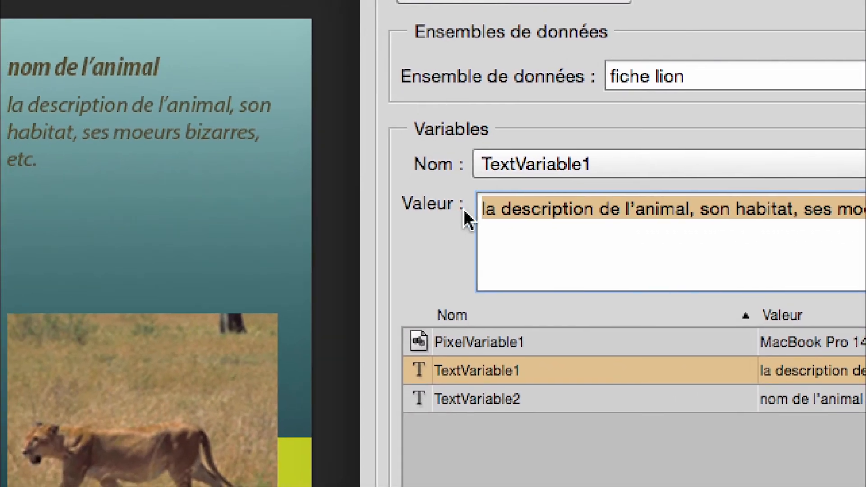
pyautogui.write('le lion bouff')
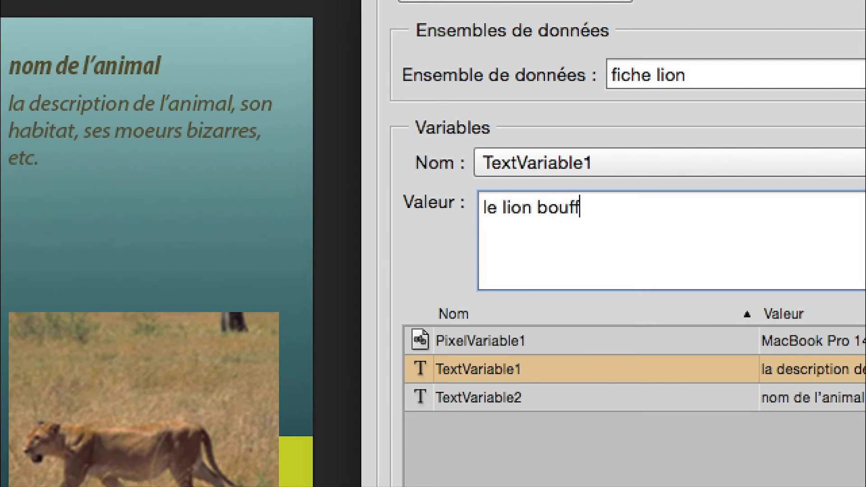
pyautogui.write('e de la gazelle, ')
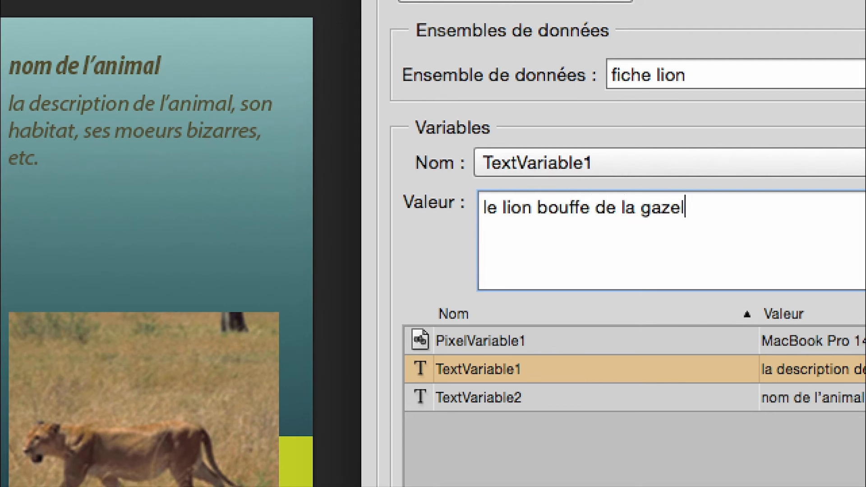
pyautogui.write('bla bla bla')
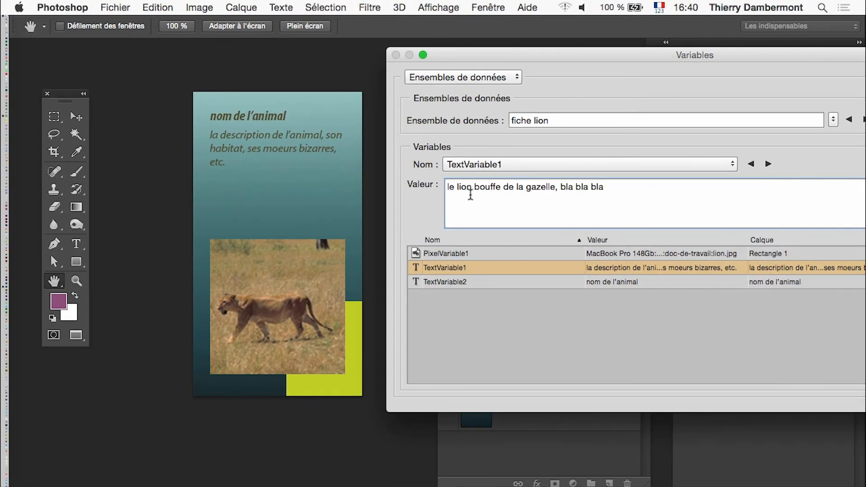
# Step: Move the Variables dialog off the card's text and refresh the preview to check the new description
pyautogui.moveTo(627, 55); pyautogui.dragTo(344, 229)
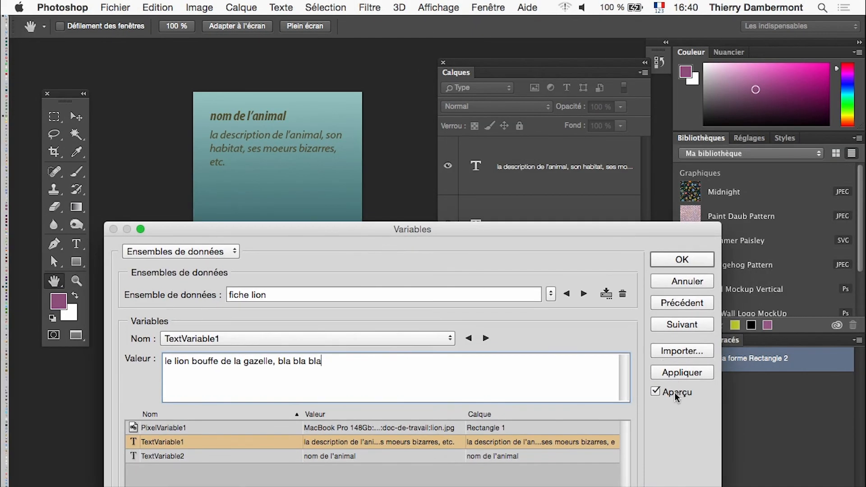
pyautogui.click(677, 396)
pyautogui.click(676, 396)
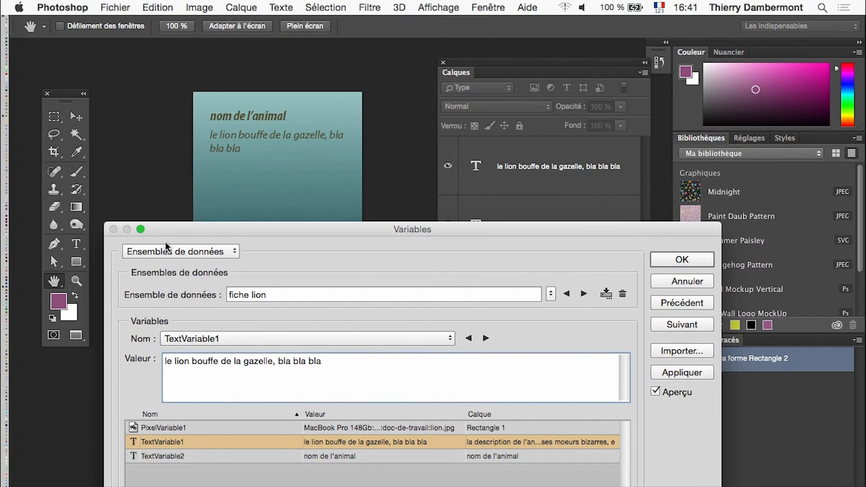
# Step: Set the value of TextVariable2 to "lion, « roi de la jungle »" and refresh the preview to check the animal name on the card
pyautogui.moveTo(197, 232); pyautogui.dragTo(486, 90)
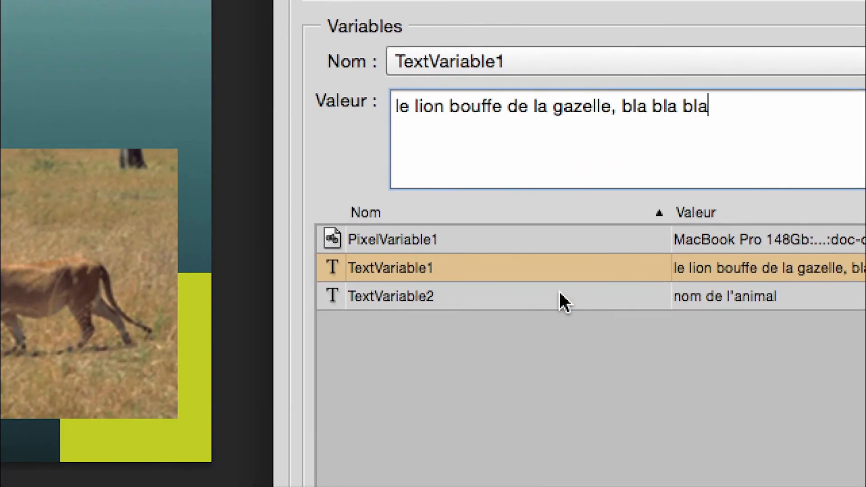
pyautogui.click(559, 293)
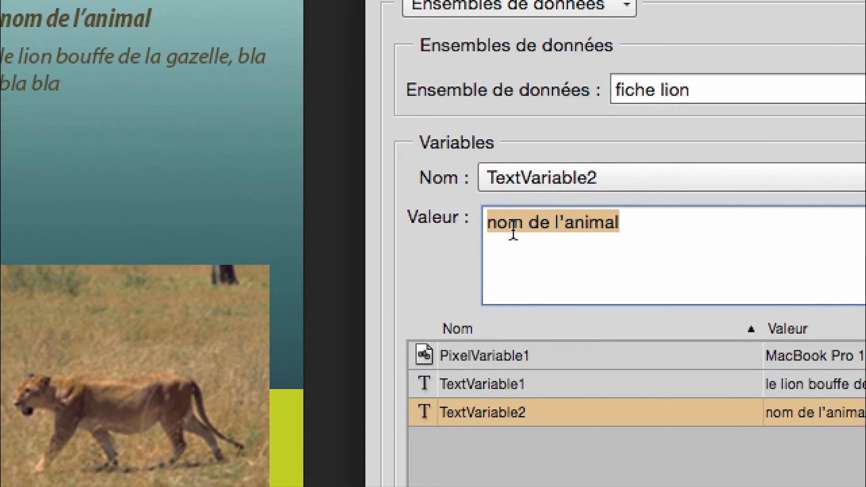
pyautogui.write('lion, « ')
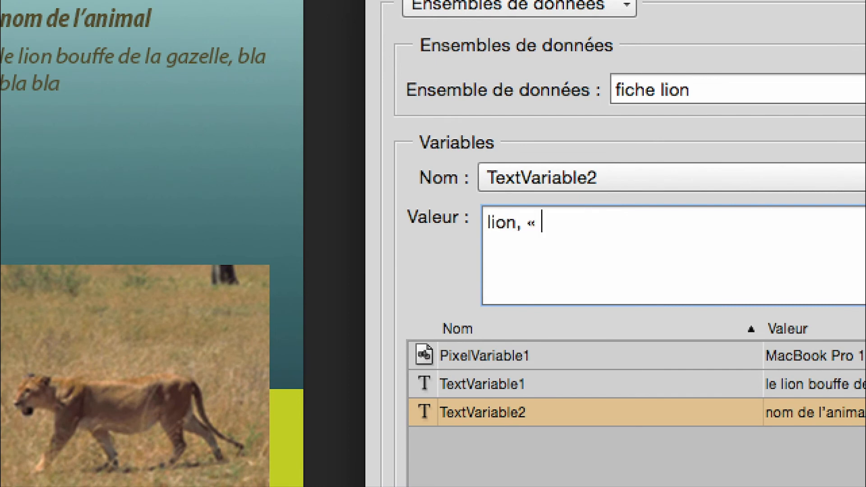
pyautogui.write('roi de la j')
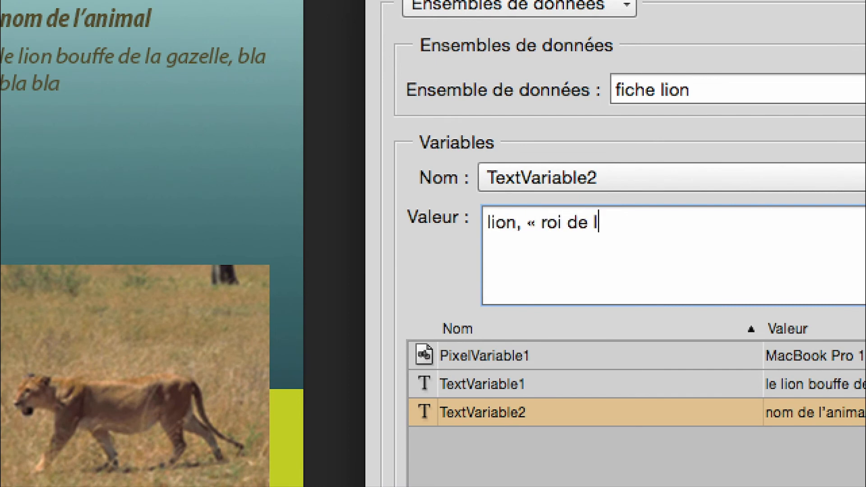
pyautogui.write('ungle »')
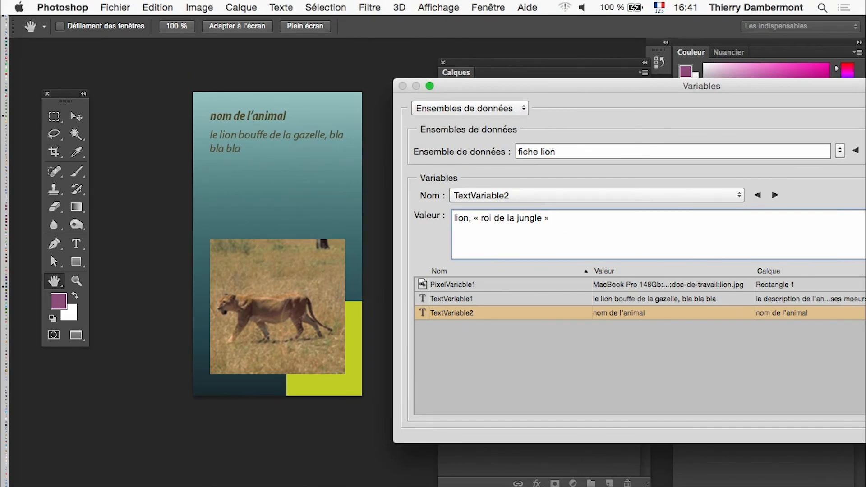
pyautogui.moveTo(568, 86); pyautogui.dragTo(345, 207)
pyautogui.click(721, 369)
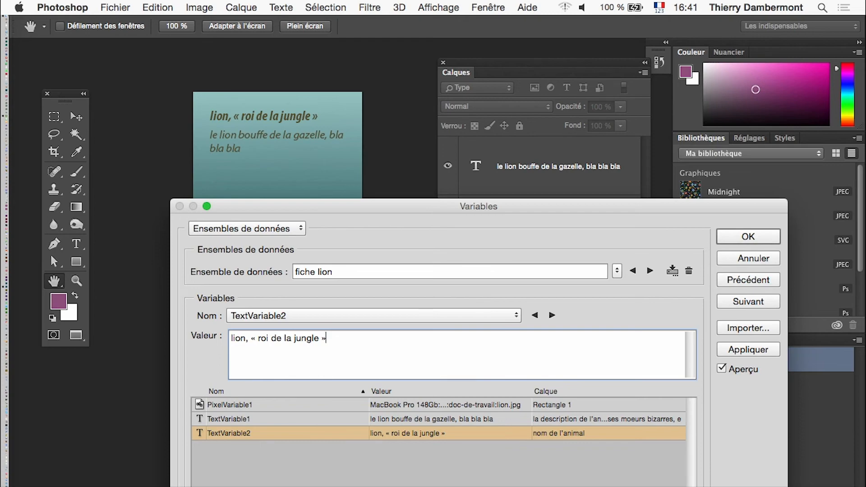
# Step: Append "…" to the TextVariable2 value and add a second data set
pyautogui.press('alt+super+8')
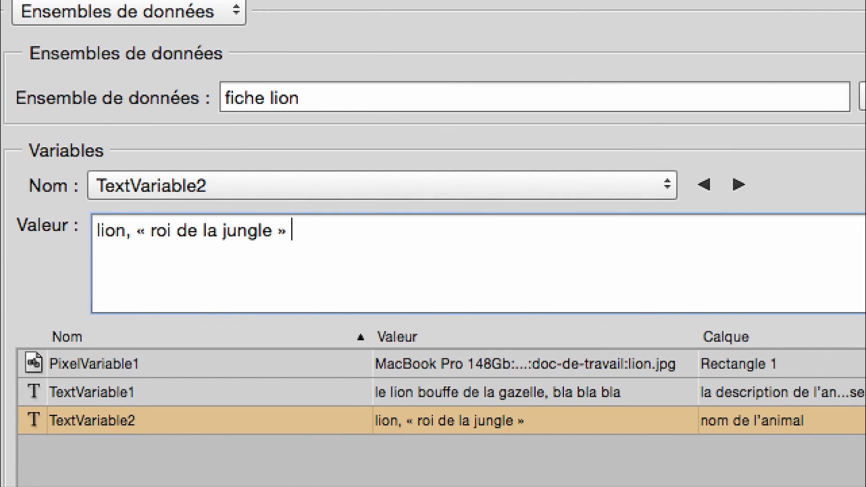
pyautogui.write('...')
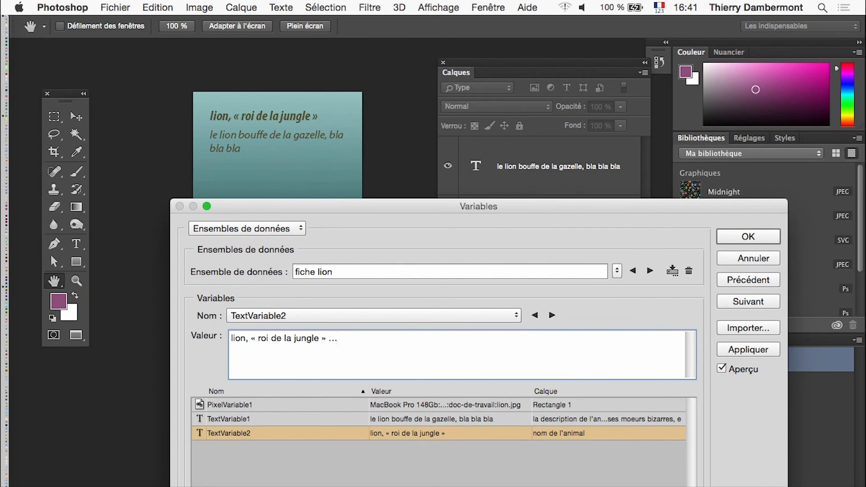
pyautogui.click(722, 368)
pyautogui.click(672, 271)
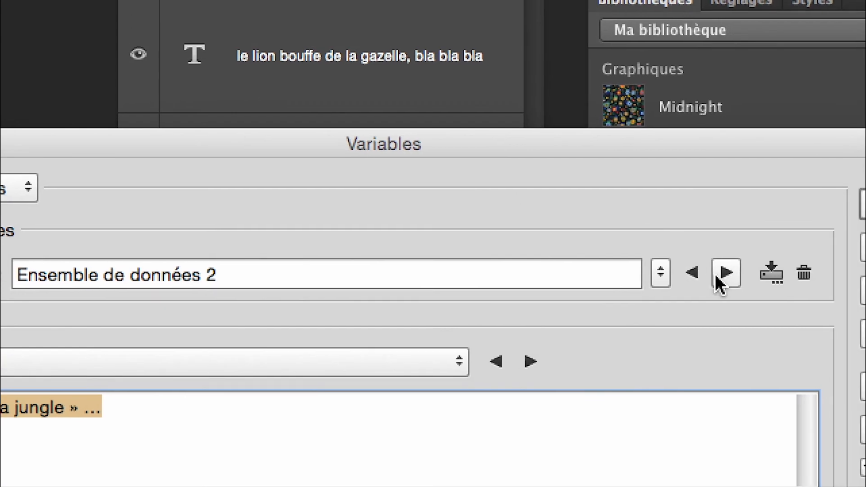
# Step: Switch back and forth between "fiche lion" and the newly added data set, ending on the new one
pyautogui.click(727, 275)
pyautogui.click(719, 276)
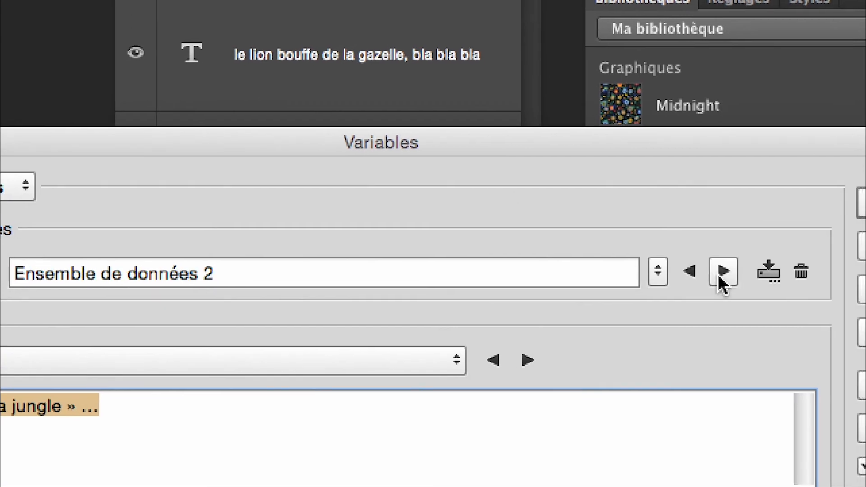
pyautogui.click(719, 274)
pyautogui.click(719, 274)
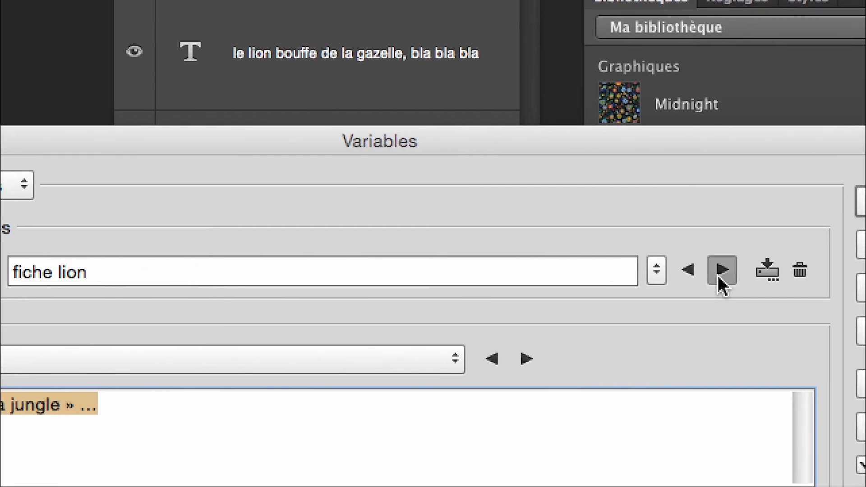
pyautogui.click(721, 274)
pyautogui.click(722, 274)
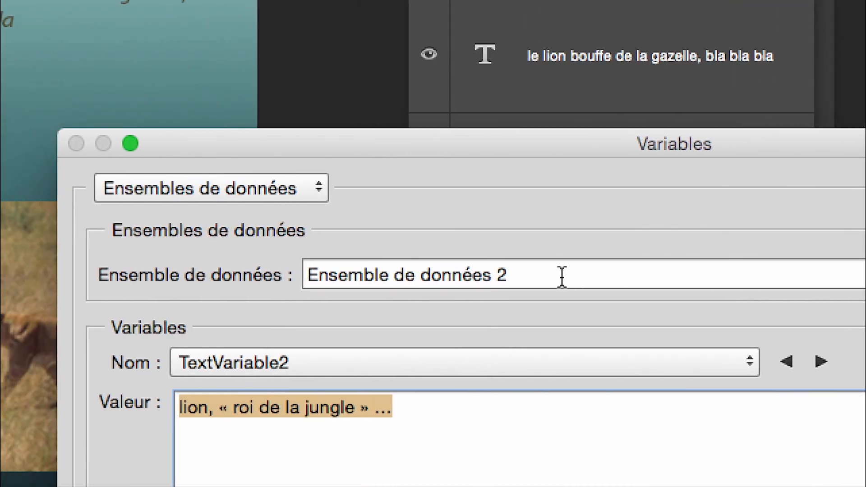
# Step: Rename the second data set as "rhino" and select its whole TextVariable2 text
pyautogui.moveTo(272, 277); pyautogui.dragTo(0, 264)
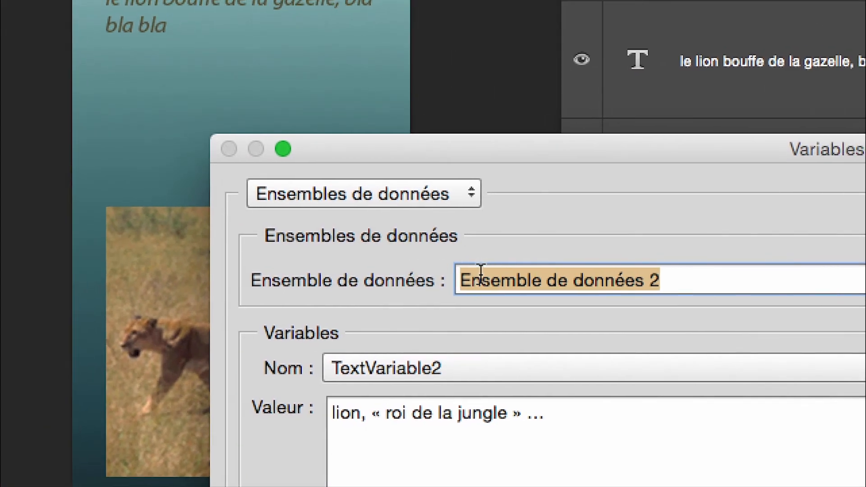
pyautogui.write('rhino')
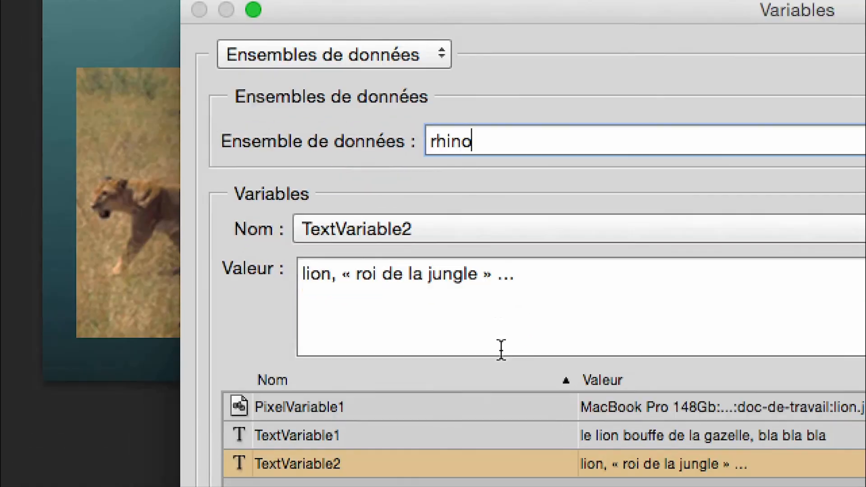
pyautogui.click(473, 311)
pyautogui.press('super+a')
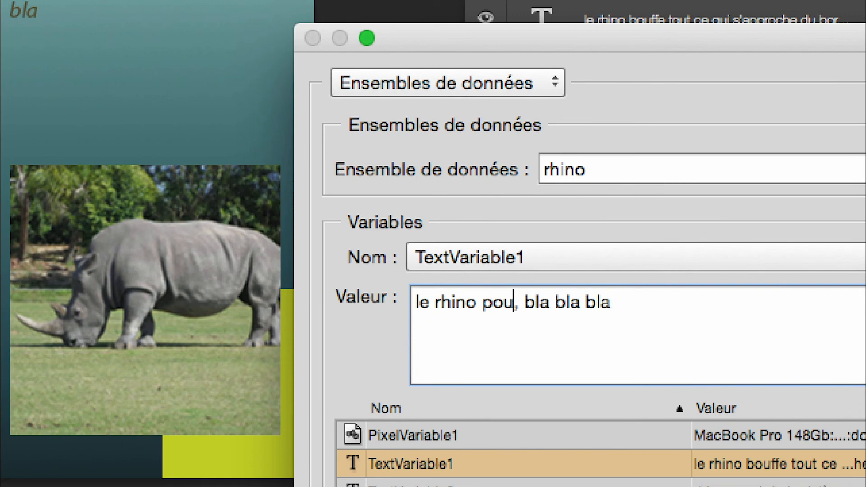
# Step: Complete the TextVariable1 description of the rhino data set as "le rhino poursuit tout ce qui s'approche de lui, bla bla bla"
pyautogui.write('rsuit ')
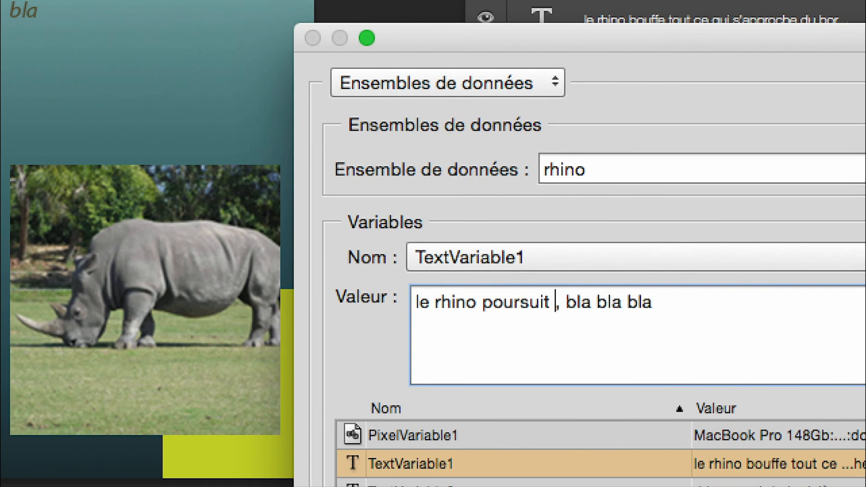
pyautogui.write("tout ce qui s'app")
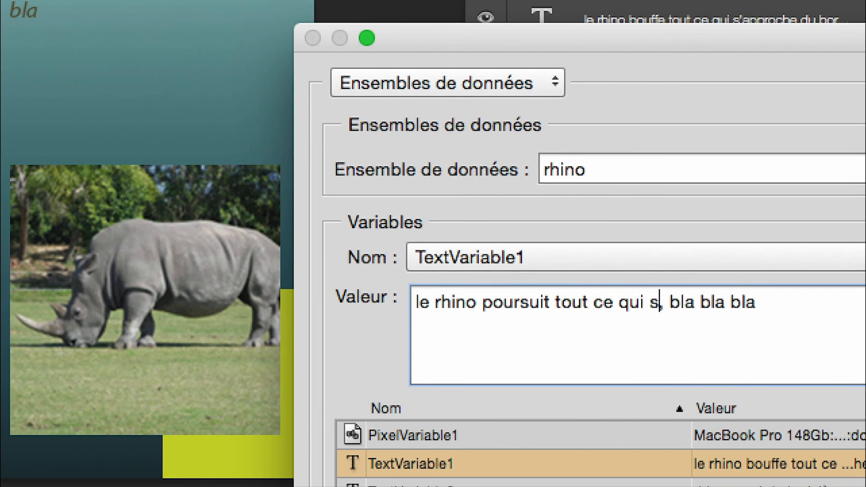
pyautogui.write('roche de lui')
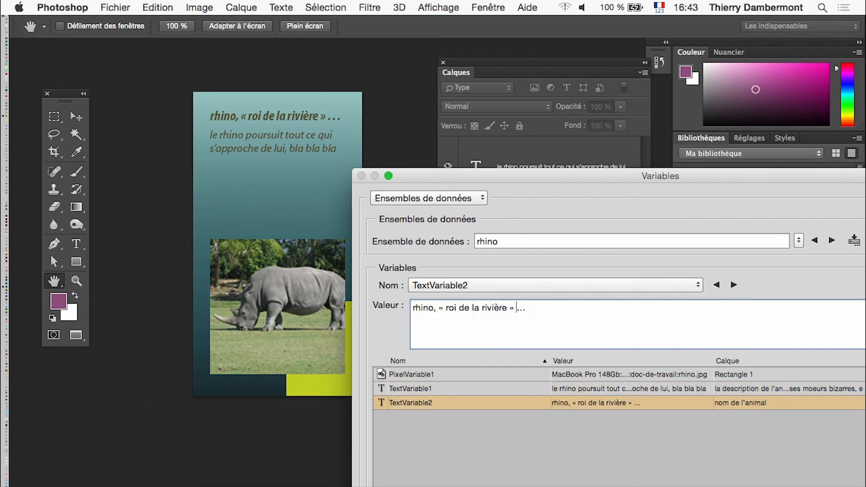
# Step: Change the rhino's TextVariable2 value to "rhino, « bulldozer de la jungle » …"
pyautogui.press('Left')
pyautogui.press('Left')
pyautogui.press('Left')
pyautogui.hotkey('shift', 'Left')
pyautogui.hotkey('shift', 'Left')
pyautogui.hotkey('shift', 'Left')
pyautogui.hotkey('shift', 'Left')
pyautogui.hotkey('shift', 'Left')
pyautogui.hotkey('shift', 'Left')
pyautogui.hotkey('shift', 'Left')
pyautogui.hotkey('shift', 'Left')
pyautogui.hotkey('shift', 'Left')
pyautogui.hotkey('shift', 'Left')
pyautogui.hotkey('shift', 'Left')
pyautogui.hotkey('shift', 'Left')
pyautogui.hotkey('shift', 'Left')
pyautogui.hotkey('shift', 'Left')
pyautogui.hotkey('shift', 'Left')
pyautogui.hotkey('shift', 'Left')
pyautogui.hotkey('shift', 'Left')
pyautogui.write('b')
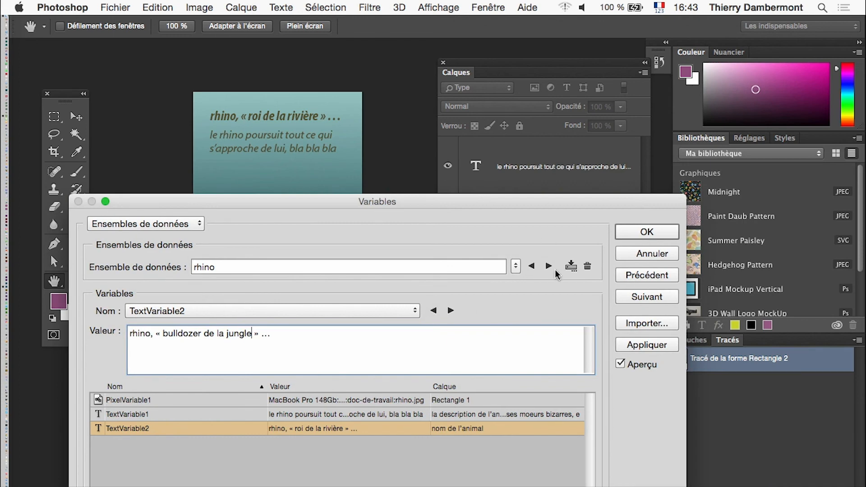
# Step: Add a third data set named "aigle" and move the Variables dialog off the card
pyautogui.click(571, 267)
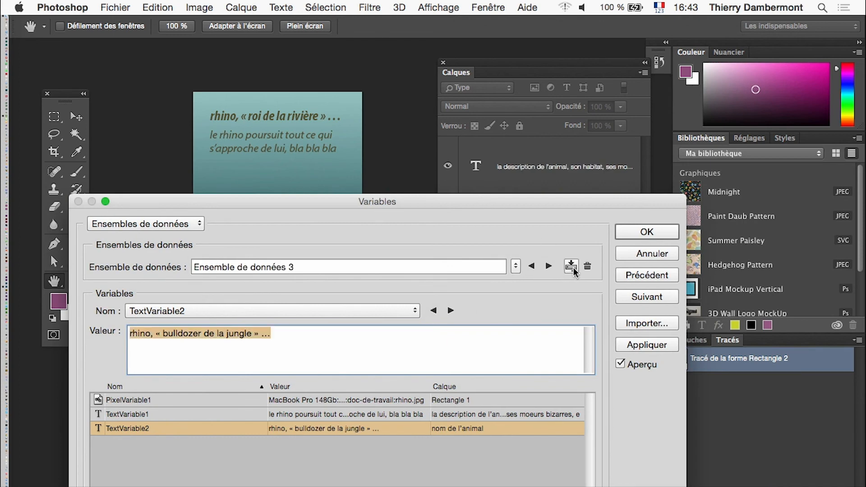
pyautogui.moveTo(302, 265); pyautogui.dragTo(212, 246)
pyautogui.moveTo(252, 202); pyautogui.dragTo(464, 124)
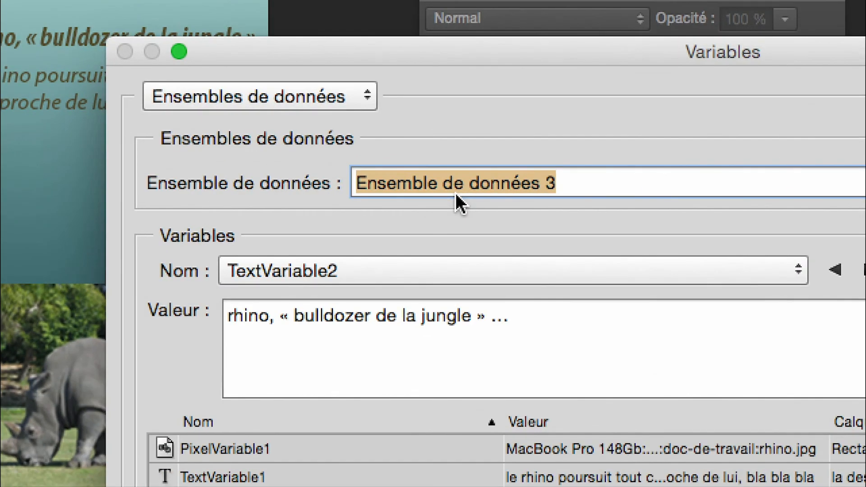
pyautogui.write('aigle')
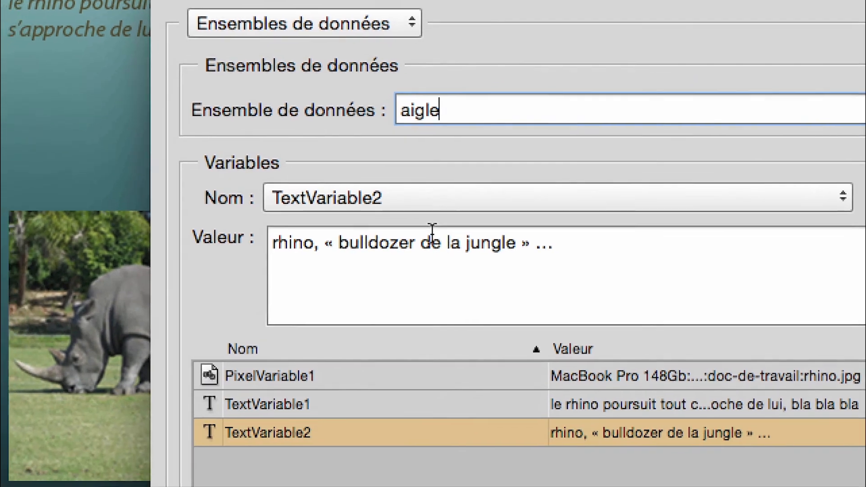
# Step: Set TextVariable2 in the aigle data set to "aigle, « phénix du ciel » …"
pyautogui.click(259, 334)
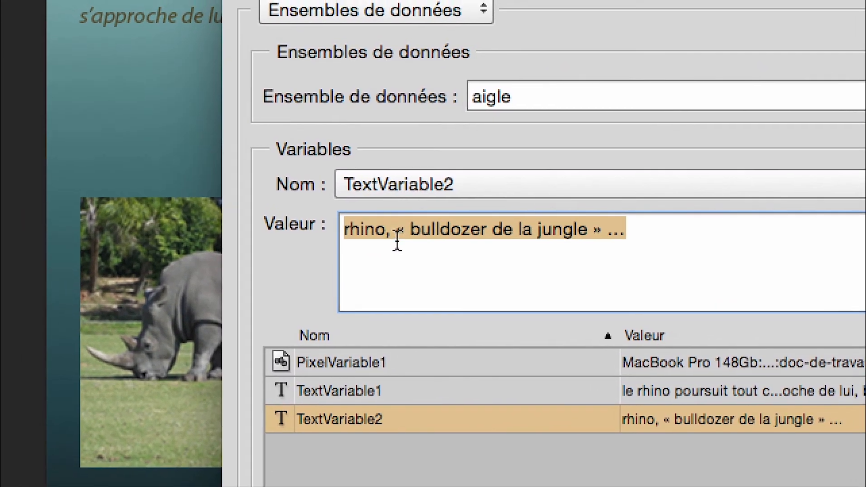
pyautogui.click(408, 238)
pyautogui.doubleClick(383, 236)
pyautogui.write('aigle')
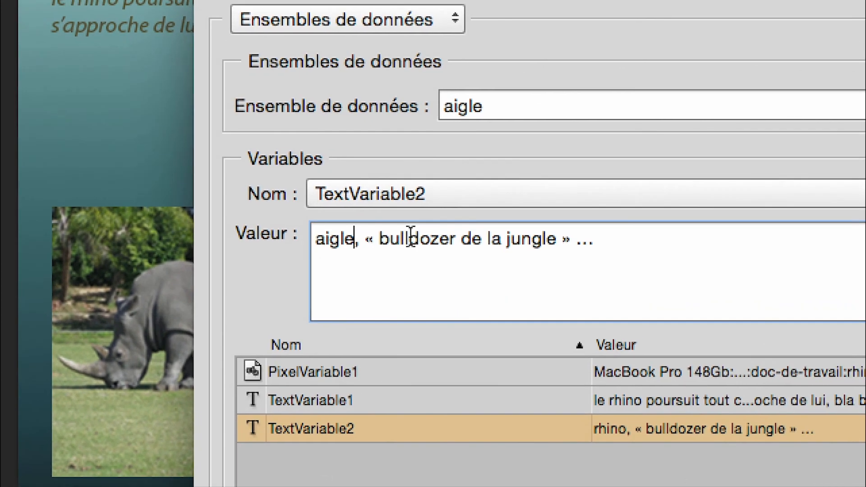
pyautogui.moveTo(459, 236); pyautogui.dragTo(511, 235)
pyautogui.moveTo(418, 237); pyautogui.dragTo(443, 237)
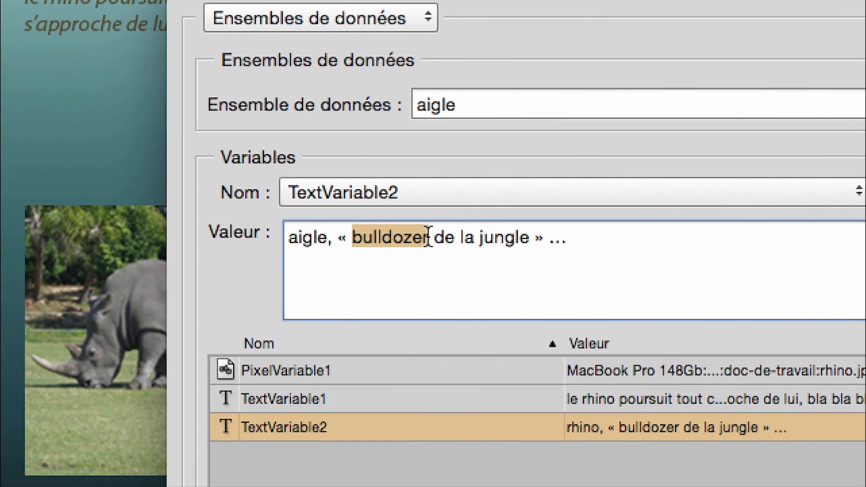
pyautogui.write('phénix')
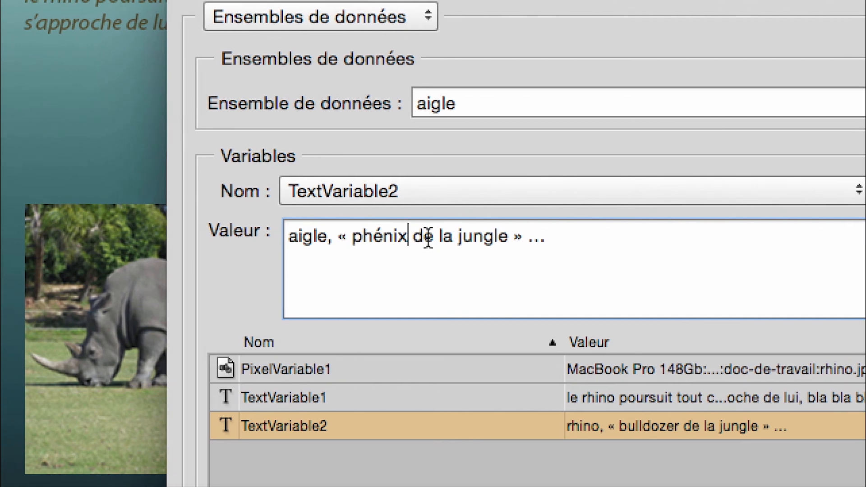
pyautogui.moveTo(419, 235); pyautogui.dragTo(458, 237)
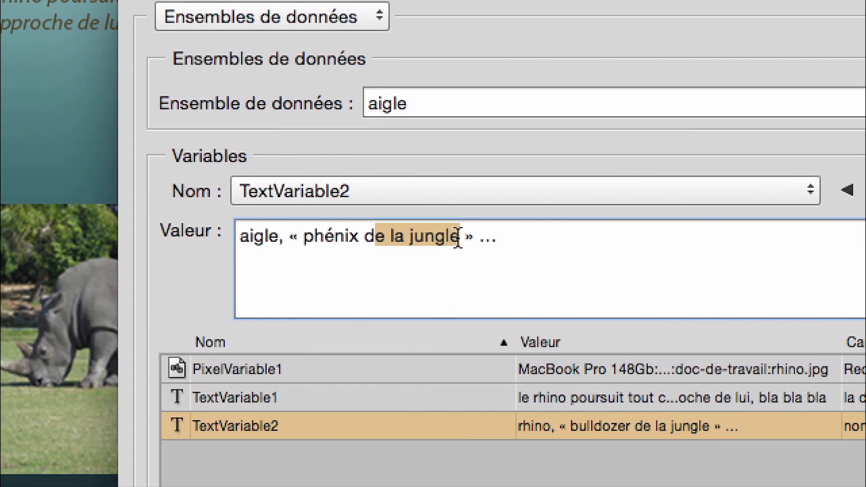
pyautogui.write('u ciel')
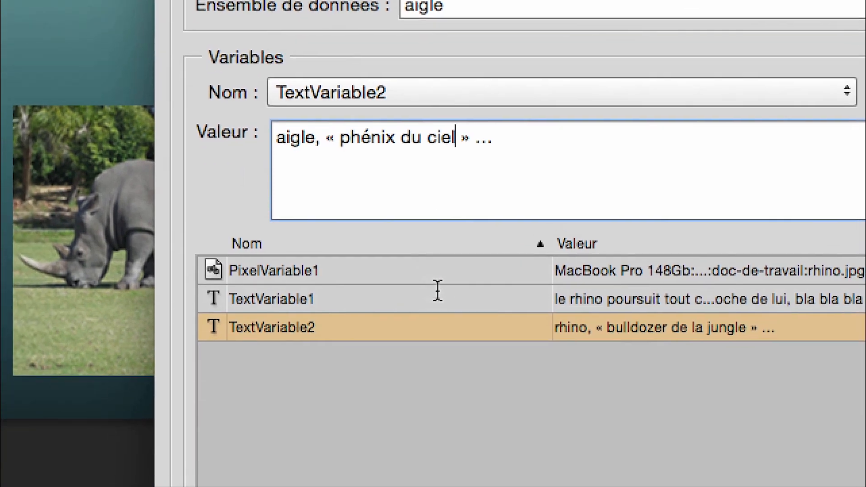
# Step: Replace the TextVariable1 description in the aigle data set with "l'aigle voit tout de la haut"
pyautogui.click(419, 392)
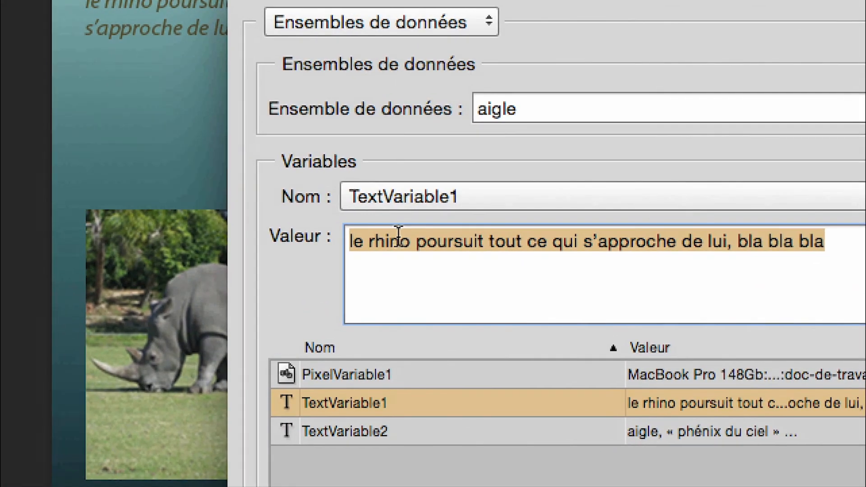
pyautogui.moveTo(354, 243); pyautogui.dragTo(399, 259)
pyautogui.write("'")
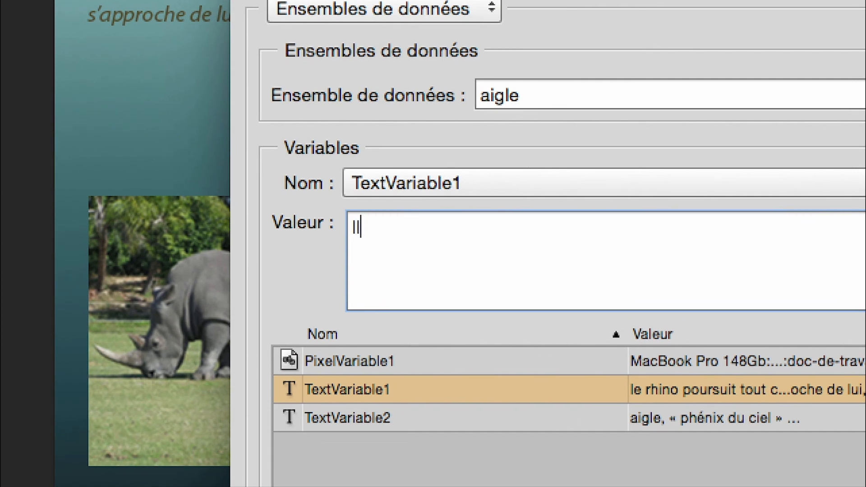
pyautogui.write('ai')
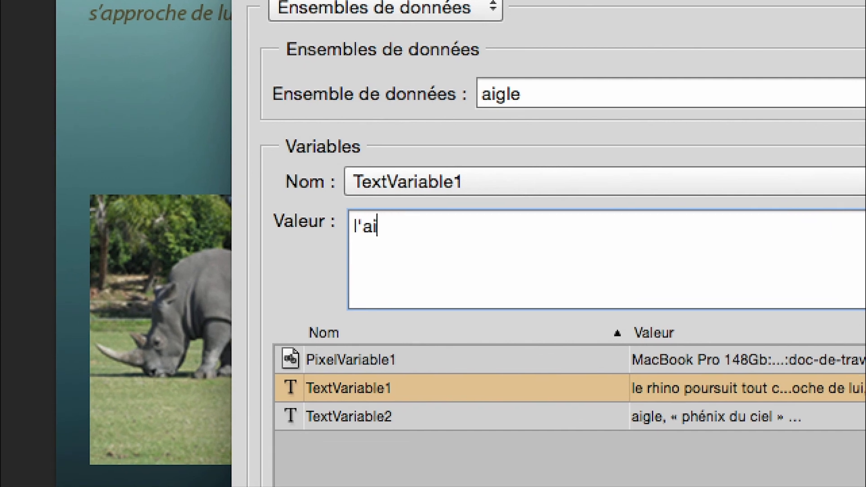
pyautogui.write('gle voit tou')
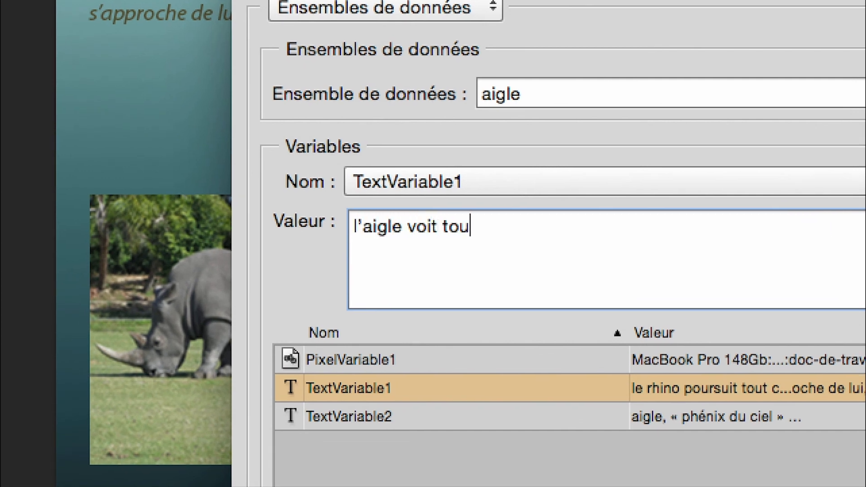
pyautogui.write('t de la haut')
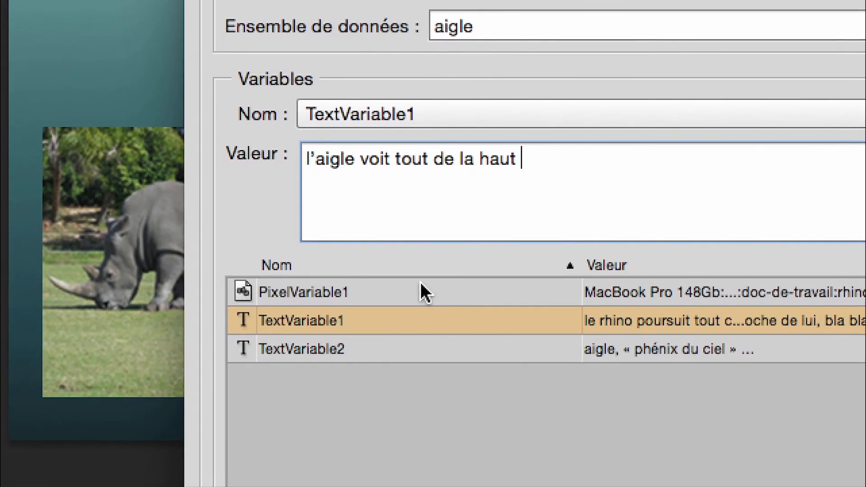
# Step: Set PixelVariable1 in the aigle data set to the image aigle.jpg and accept the variable definitions
pyautogui.click(466, 358)
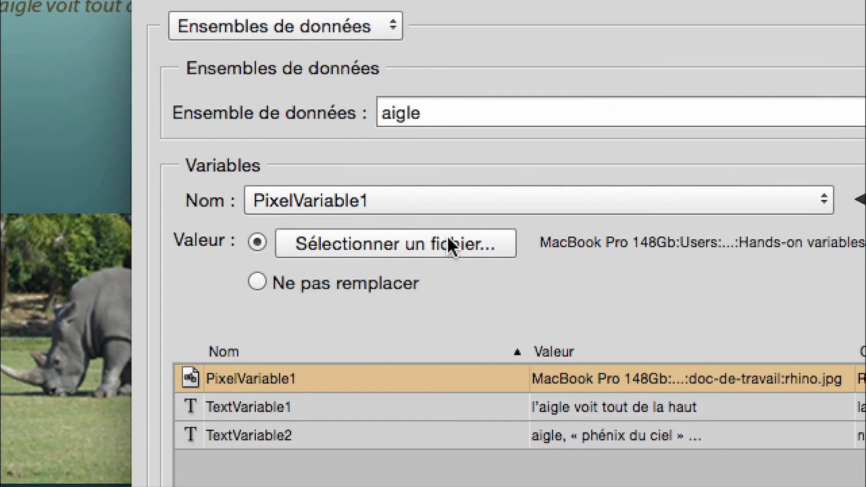
pyautogui.click(439, 224)
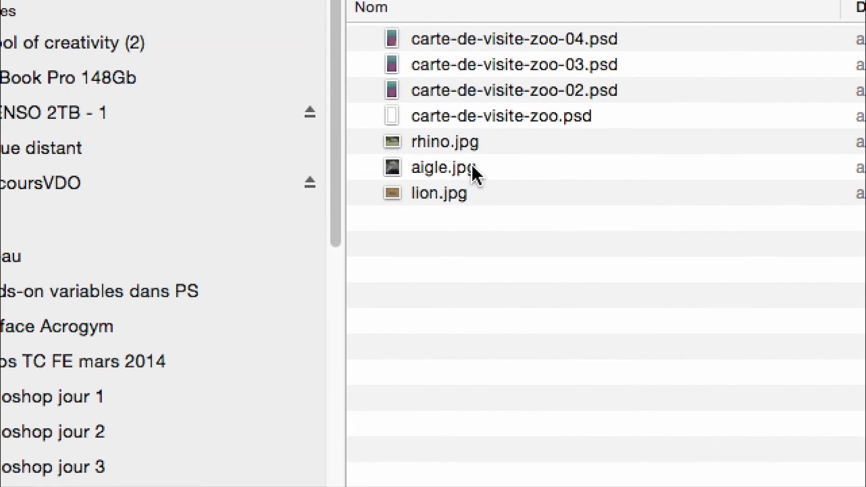
pyautogui.click(472, 173)
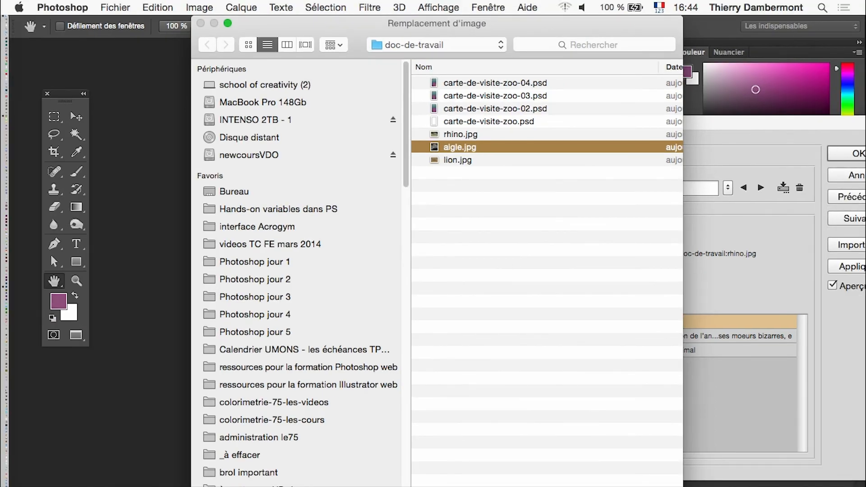
pyautogui.press('Return')
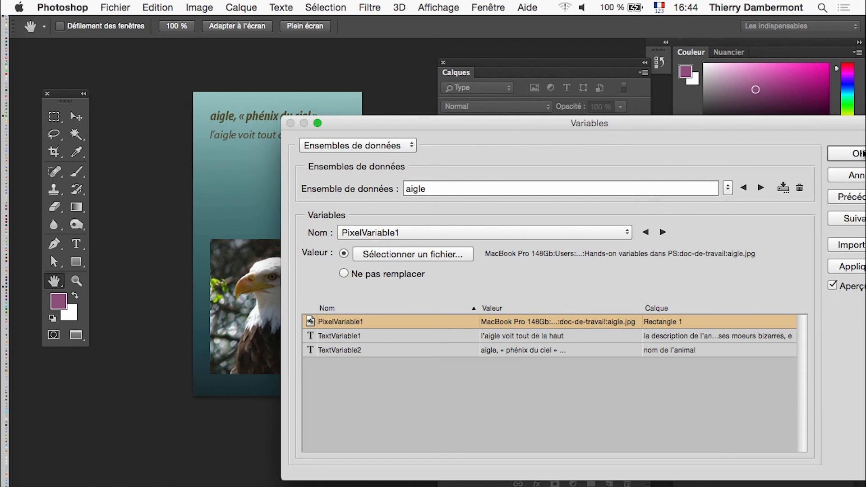
pyautogui.click(858, 154)
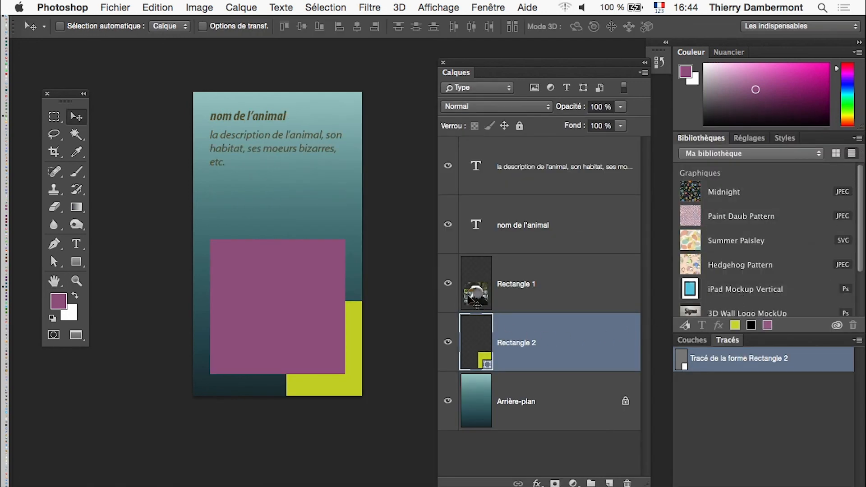
# Step: Save the card under a new version name in Photoshop format in the doc-de-travail folder
pyautogui.click(116, 7)
pyautogui.click(149, 148)
pyautogui.click(476, 54)
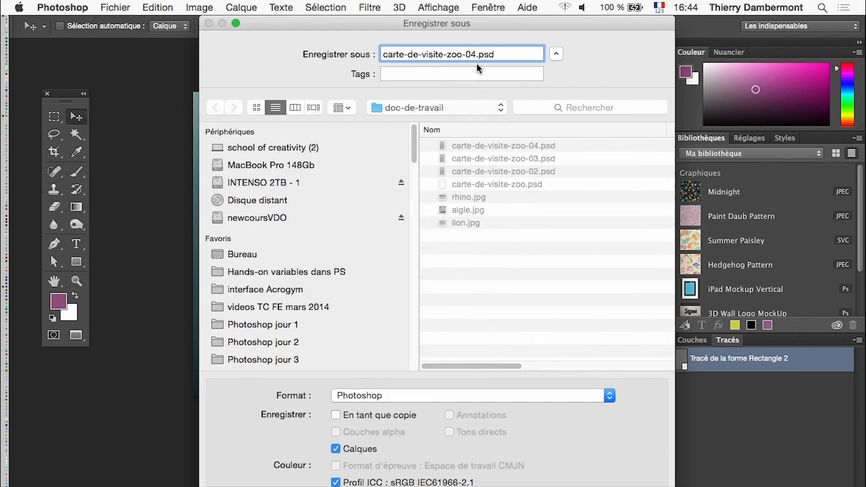
pyautogui.press('BackSpace')
pyautogui.press('Return')
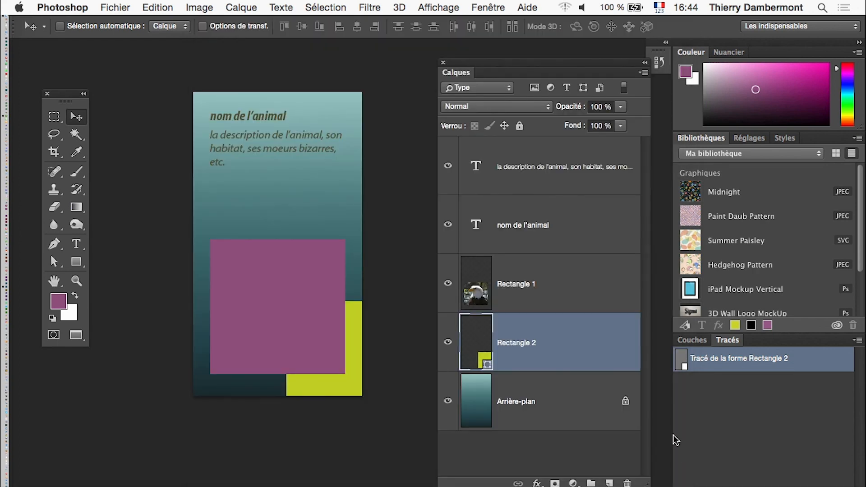
# Step: Bring up the data set application dialog, move it off the card, and preview the fiche lion, rhino and aigle sets in turn
pyautogui.click(199, 8)
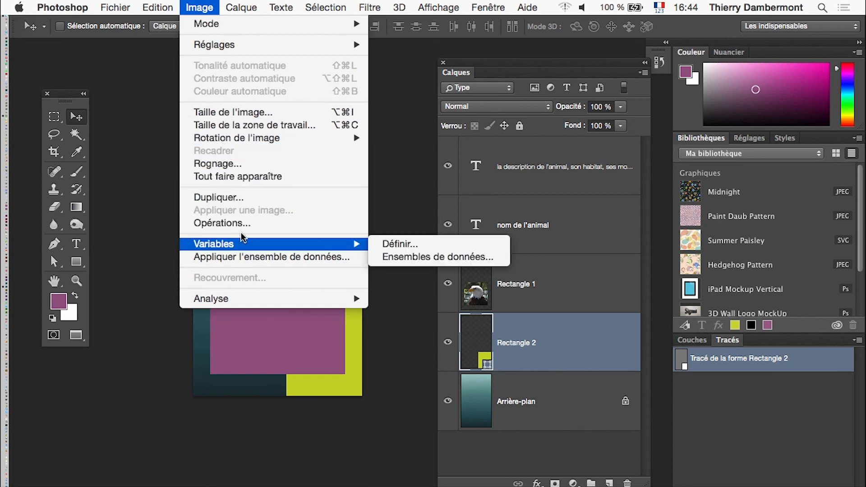
pyautogui.click(248, 257)
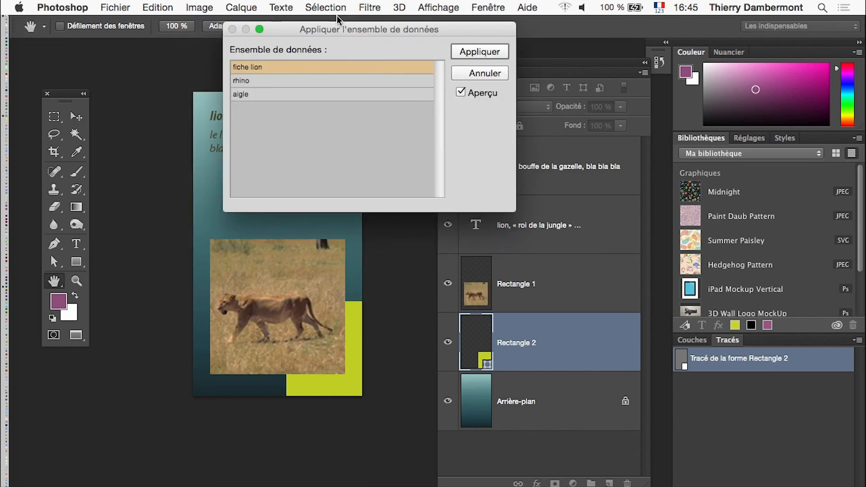
pyautogui.moveTo(339, 26); pyautogui.dragTo(550, 53)
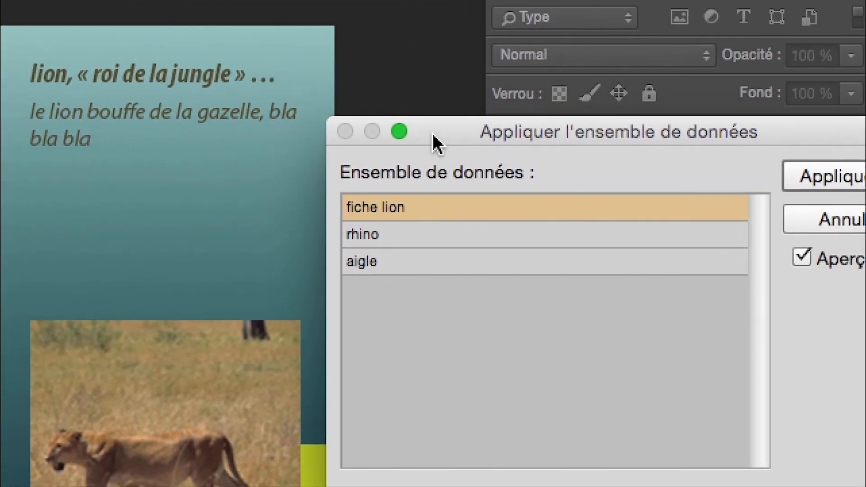
pyautogui.click(429, 235)
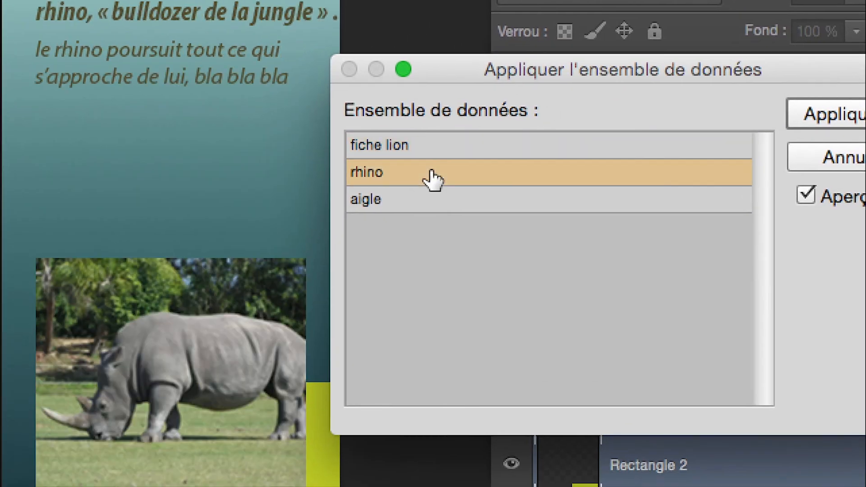
pyautogui.click(435, 202)
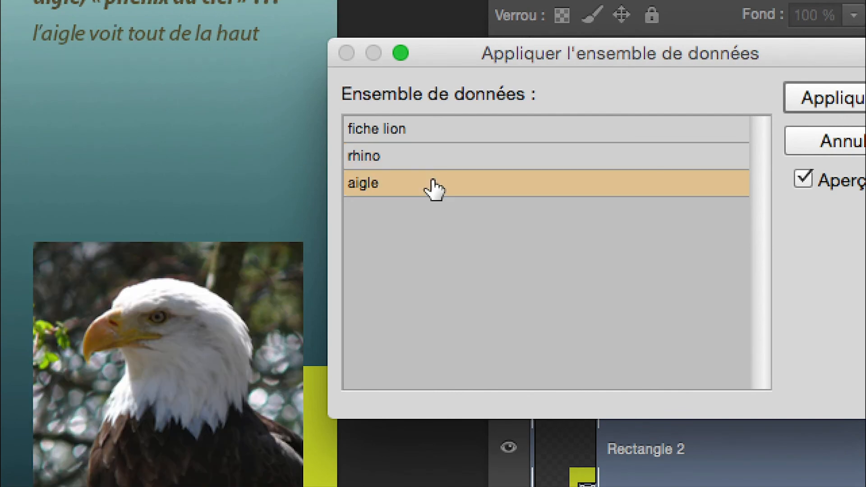
pyautogui.click(429, 138)
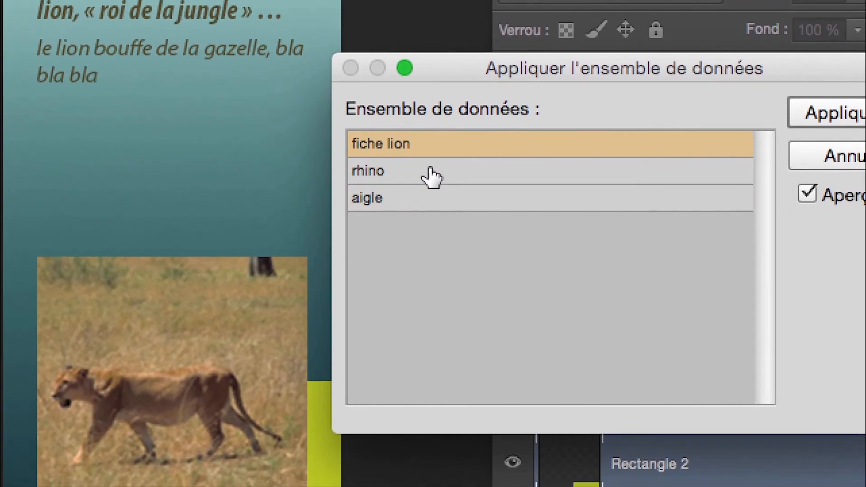
pyautogui.click(430, 170)
pyautogui.click(425, 197)
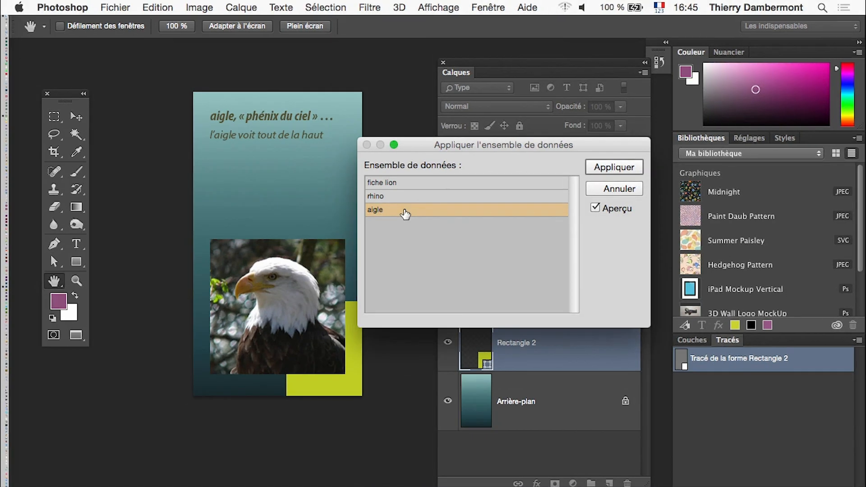
pyautogui.click(406, 184)
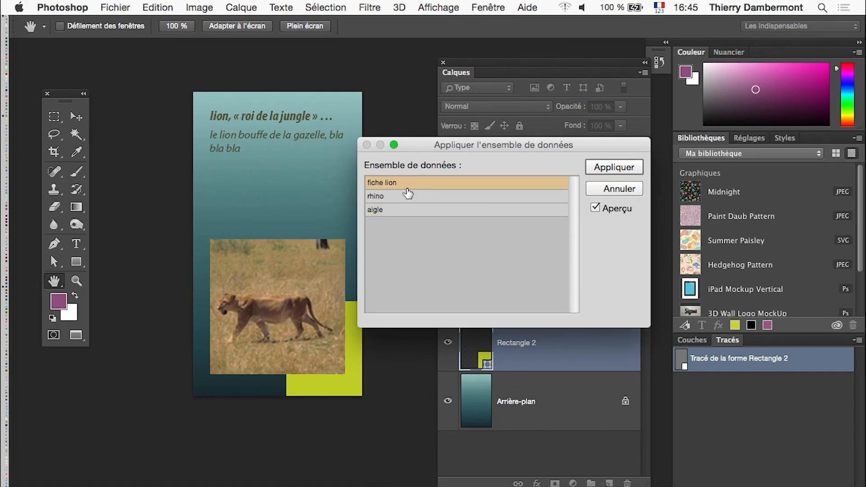
pyautogui.click(406, 195)
pyautogui.click(405, 211)
pyautogui.click(406, 183)
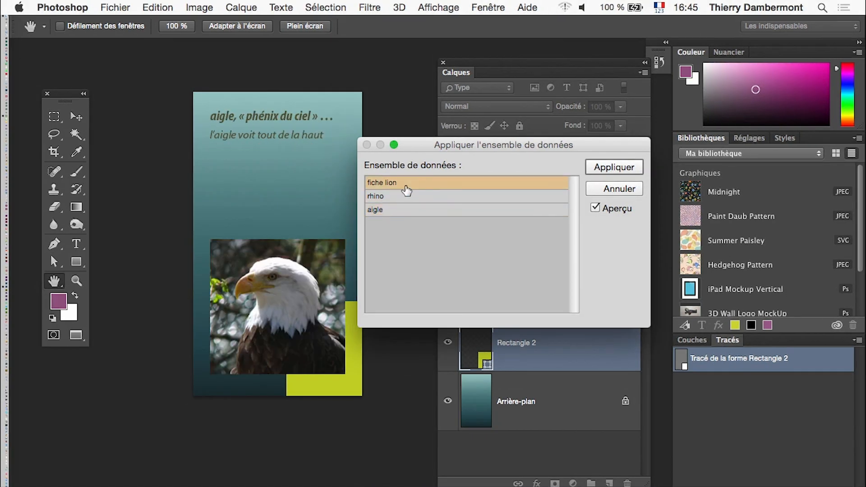
# Step: Apply the aigle data set to the card
pyautogui.click(406, 196)
pyautogui.click(400, 210)
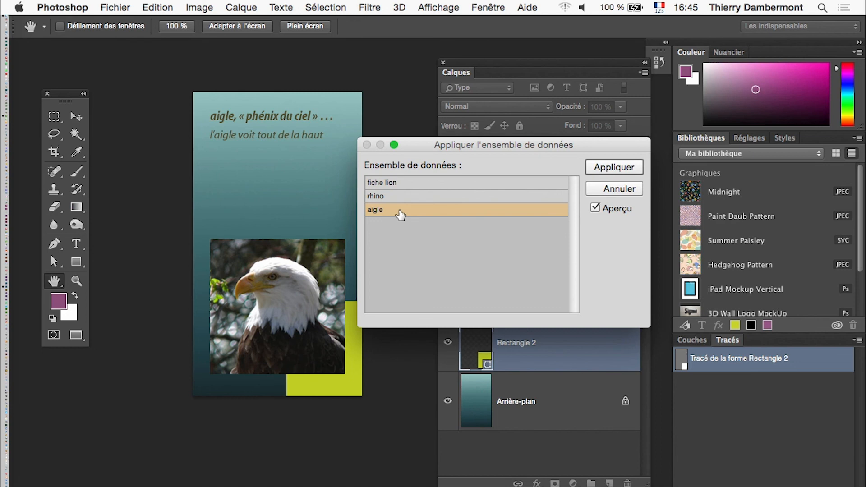
pyautogui.click(599, 173)
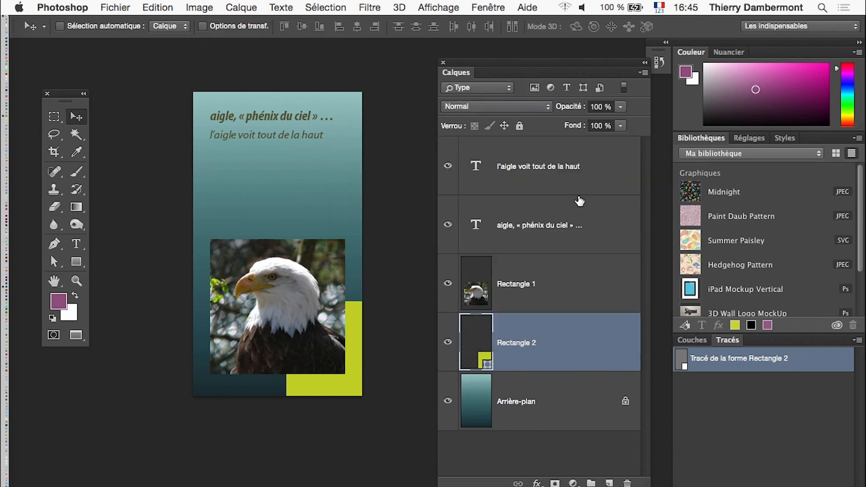